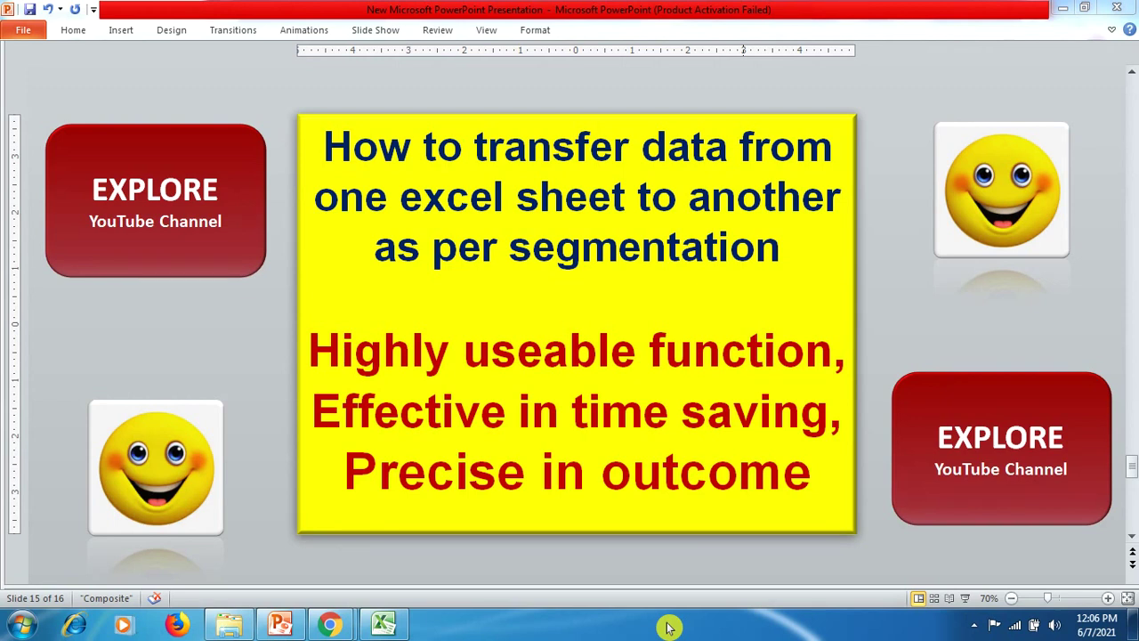
Step: In Excel, highlight the Database table's purchase type, Payment Mode and Product columns on the Data sheet
left_click(384, 625)
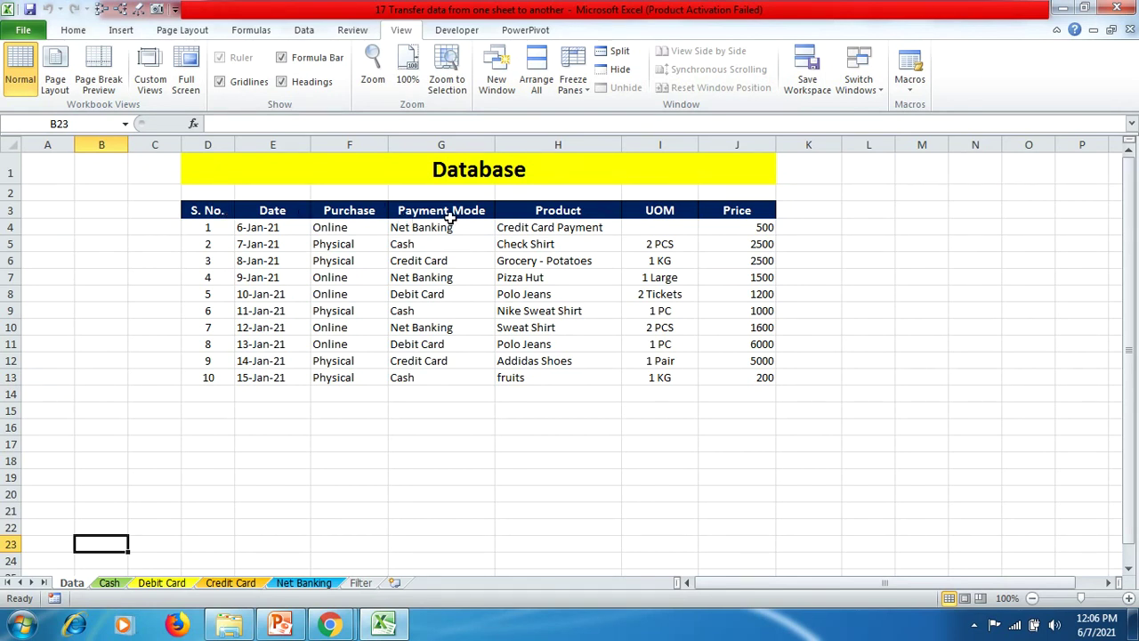
left_click_drag(381, 229, 379, 250)
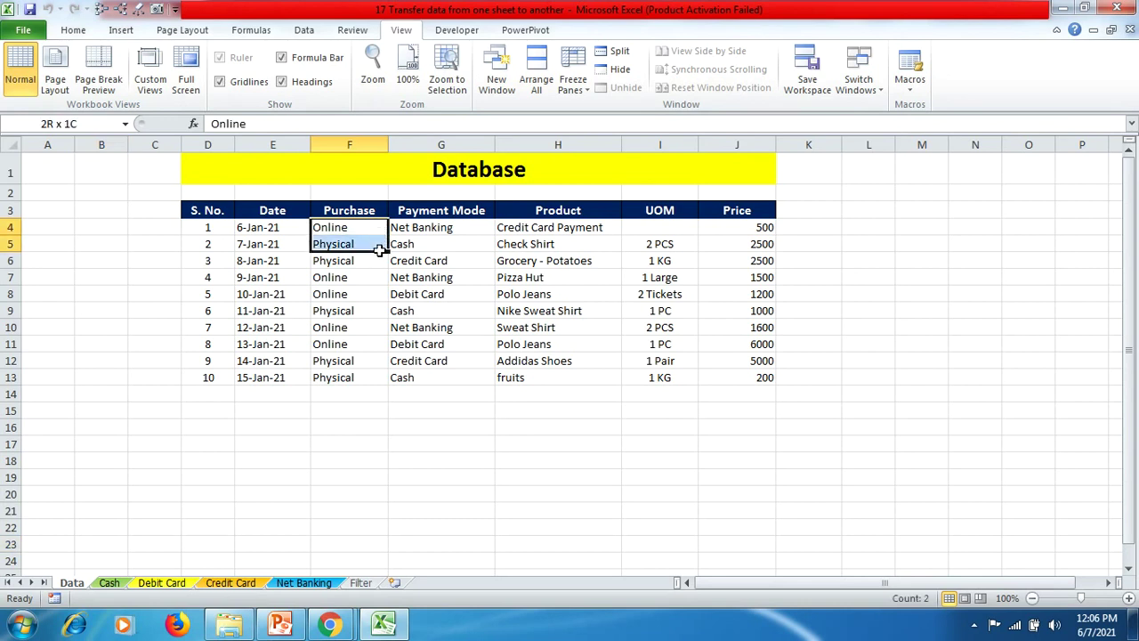
left_click(427, 242)
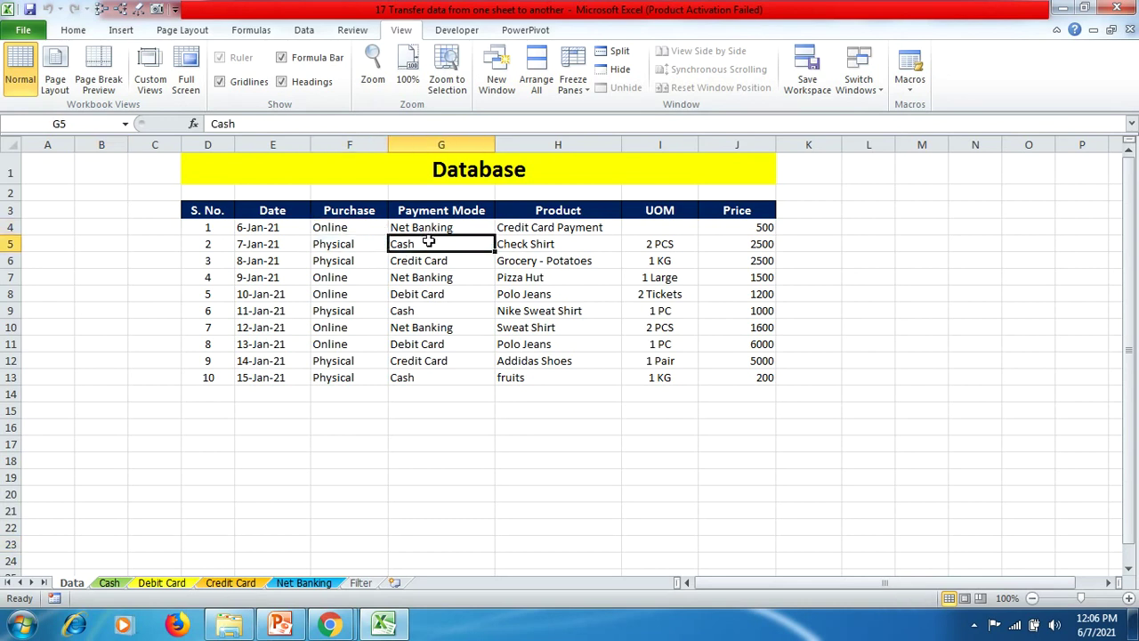
left_click_drag(479, 226, 477, 293)
left_click(529, 277)
left_click_drag(579, 227, 578, 367)
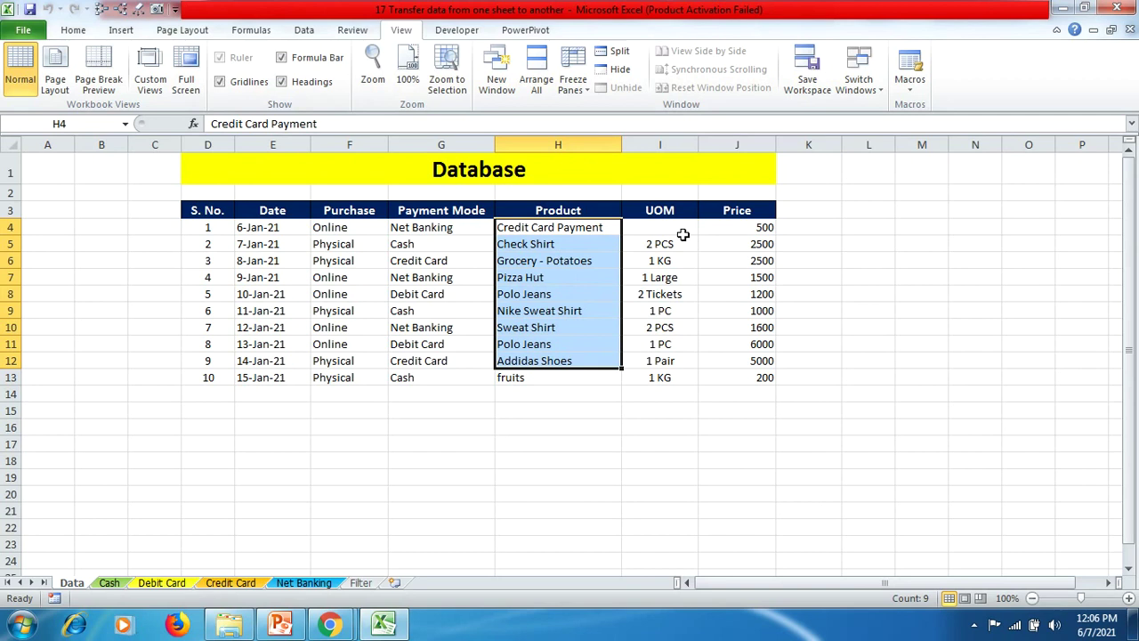
Step: Highlight the UOM and Price columns, then the table's full data rows
left_click_drag(682, 234, 687, 277)
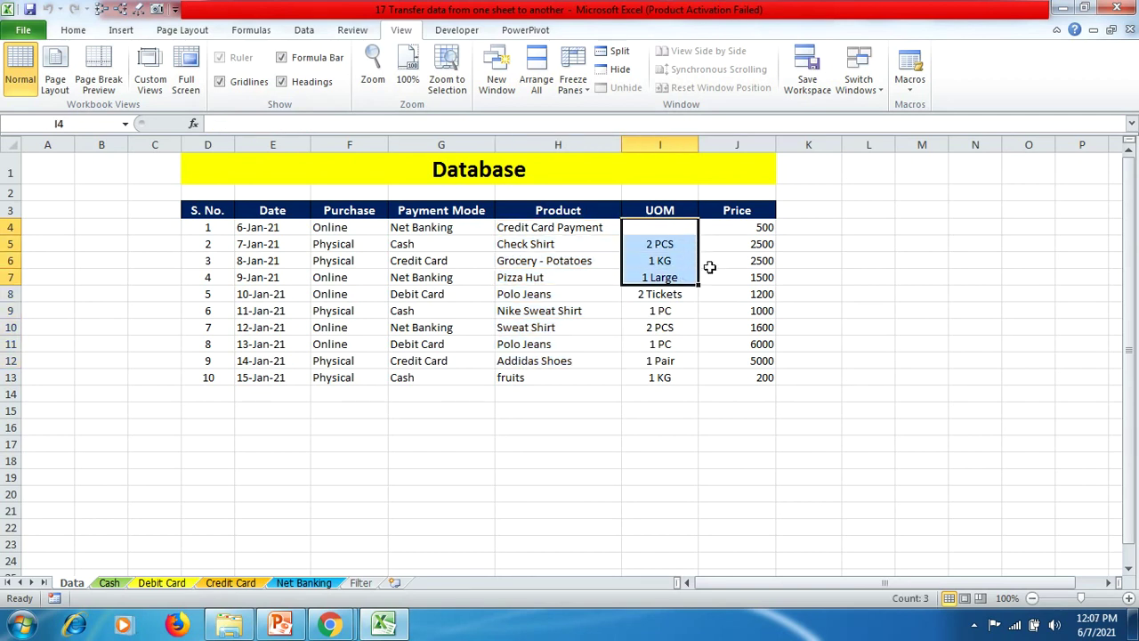
left_click_drag(742, 226, 747, 374)
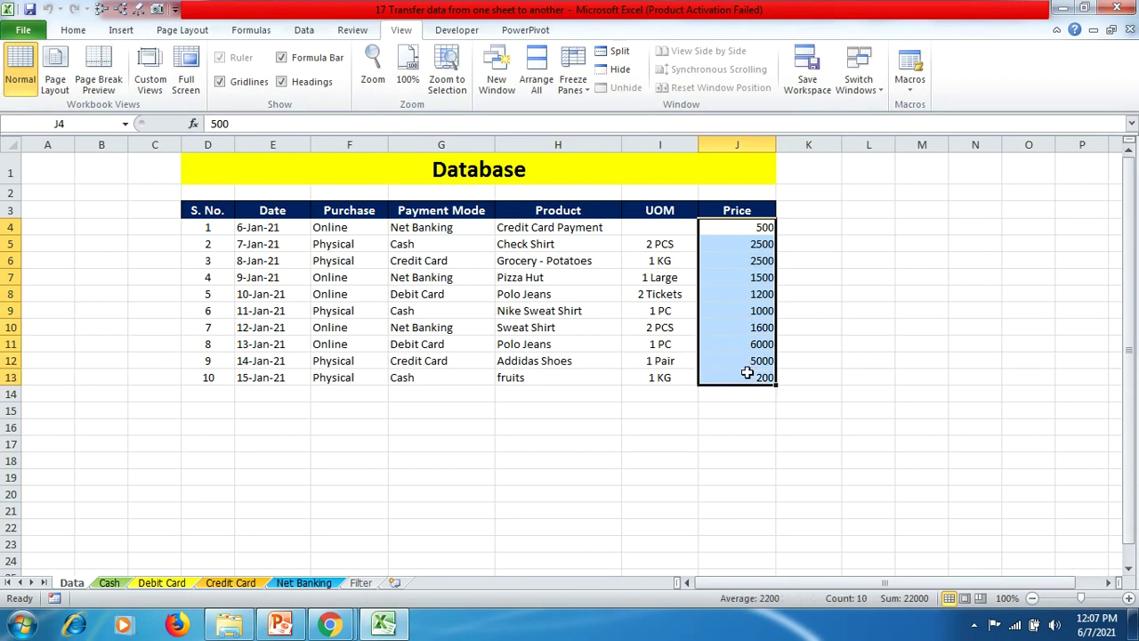
left_click(438, 427)
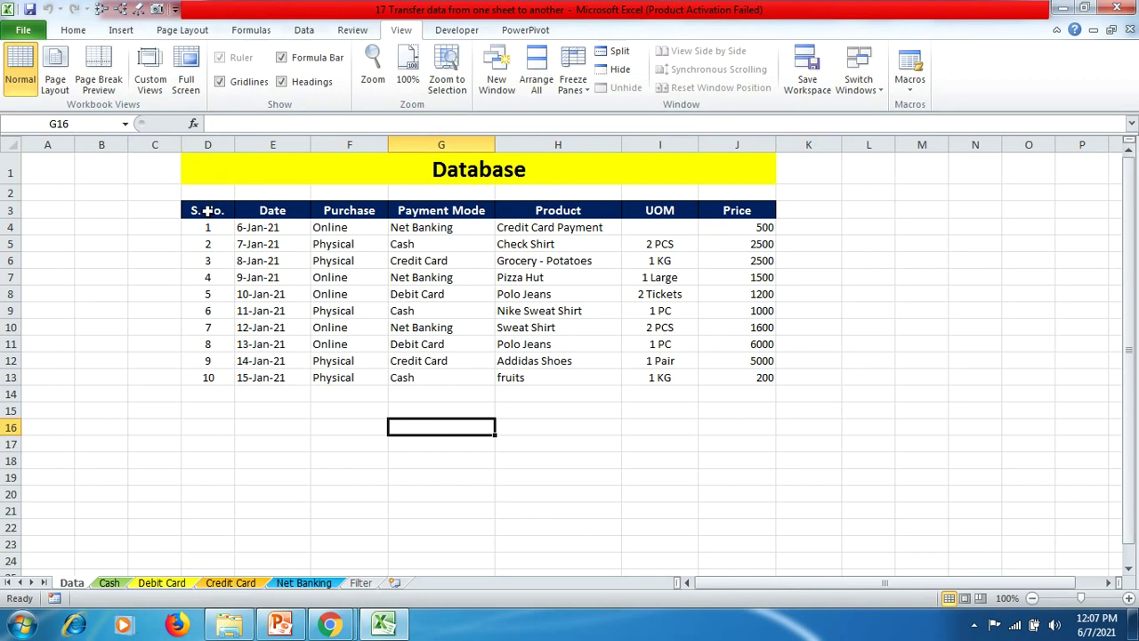
left_click_drag(226, 228, 734, 369)
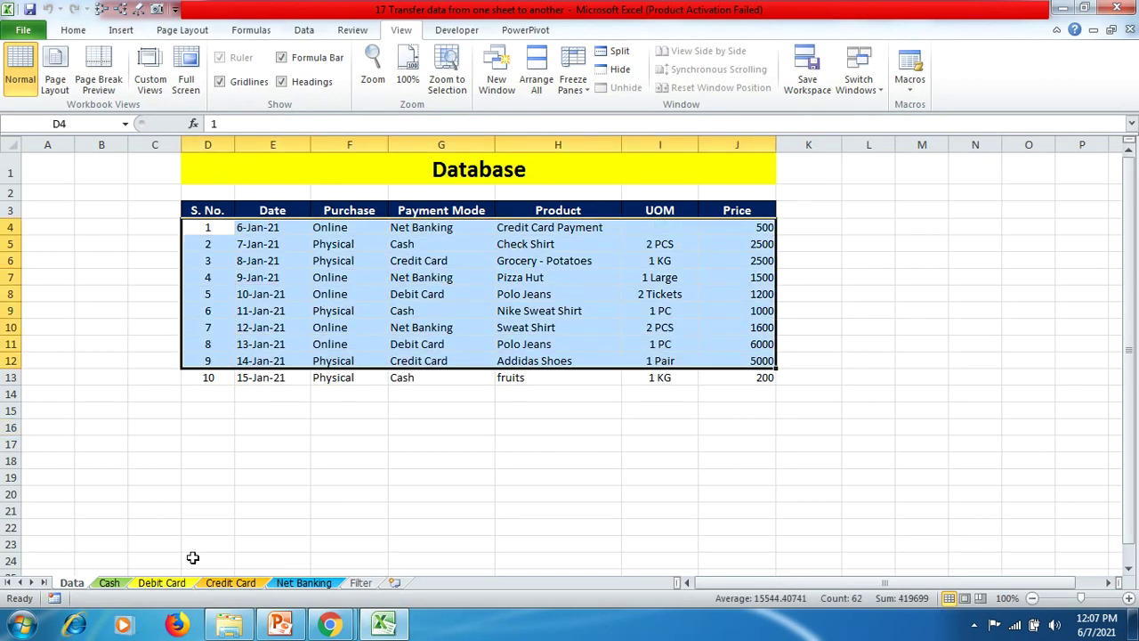
Step: Look through the empty Cash, Debit Card, Credit Card and Net Banking sheets, then return to Data
left_click(112, 585)
left_click(157, 589)
left_click(231, 587)
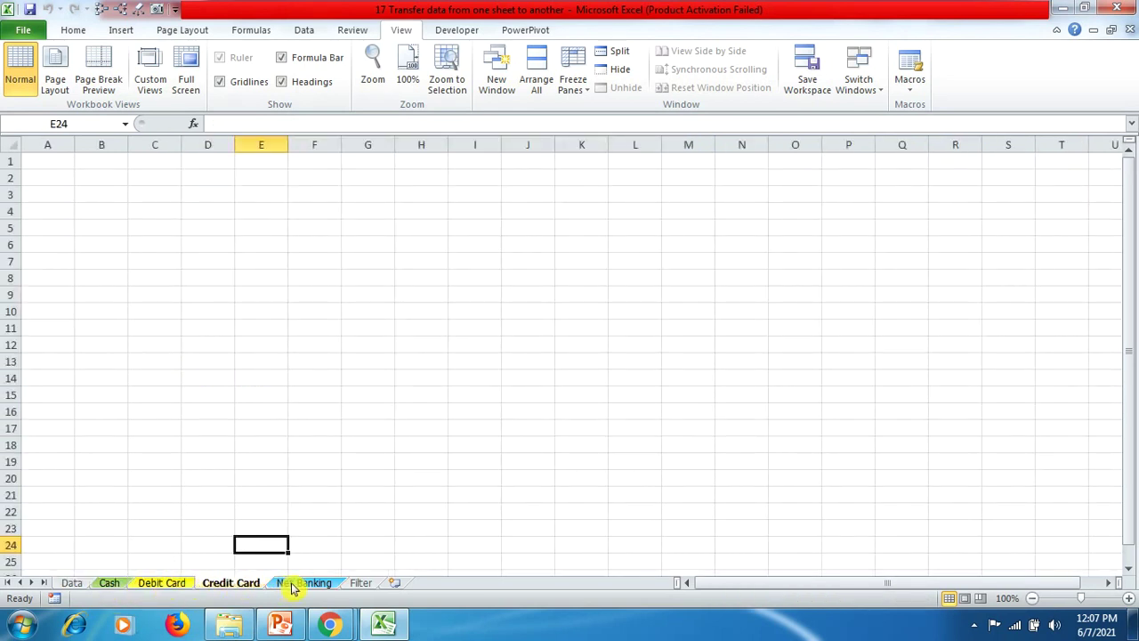
left_click(283, 587)
left_click(72, 583)
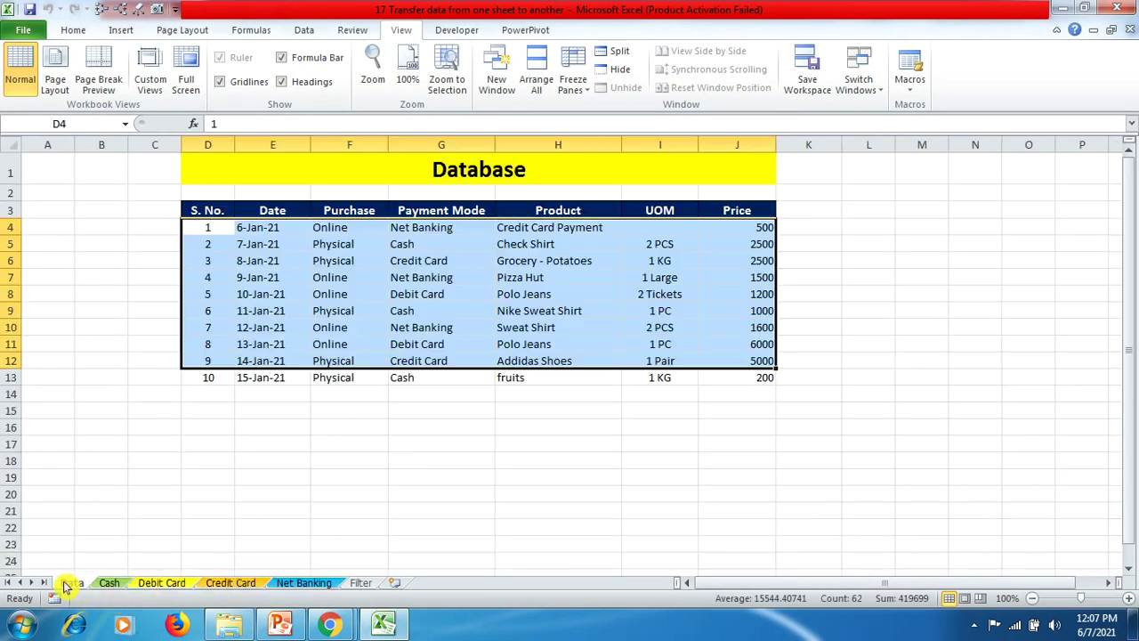
Step: Copy the Database header row D3:J3 on the Data sheet
left_click(298, 312)
left_click_drag(214, 211, 723, 211)
left_click(77, 34)
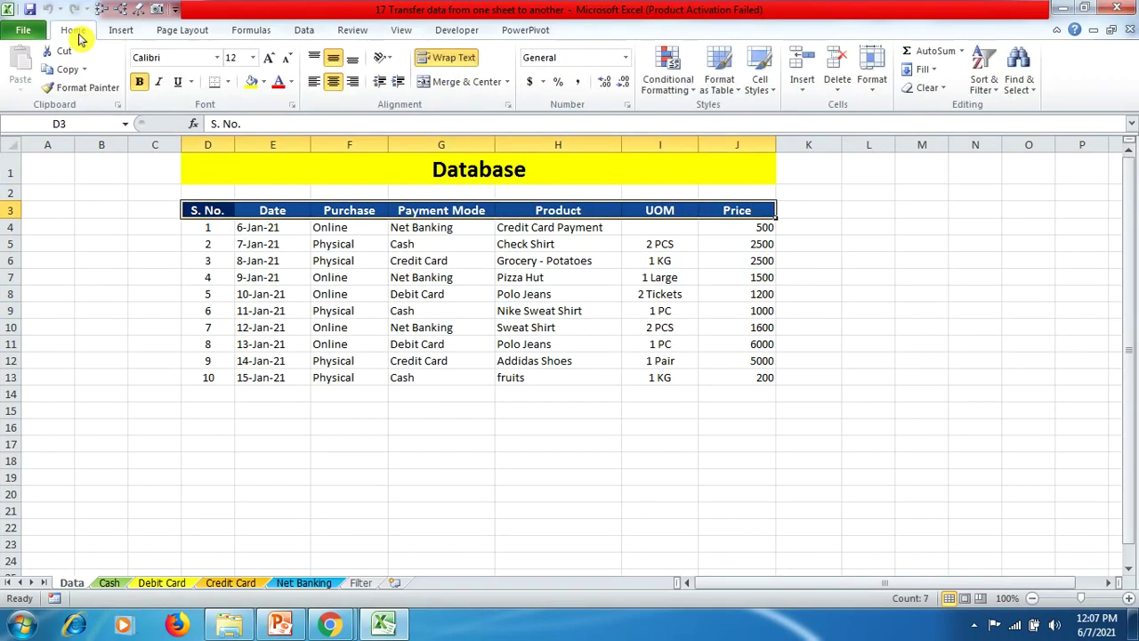
left_click(64, 69)
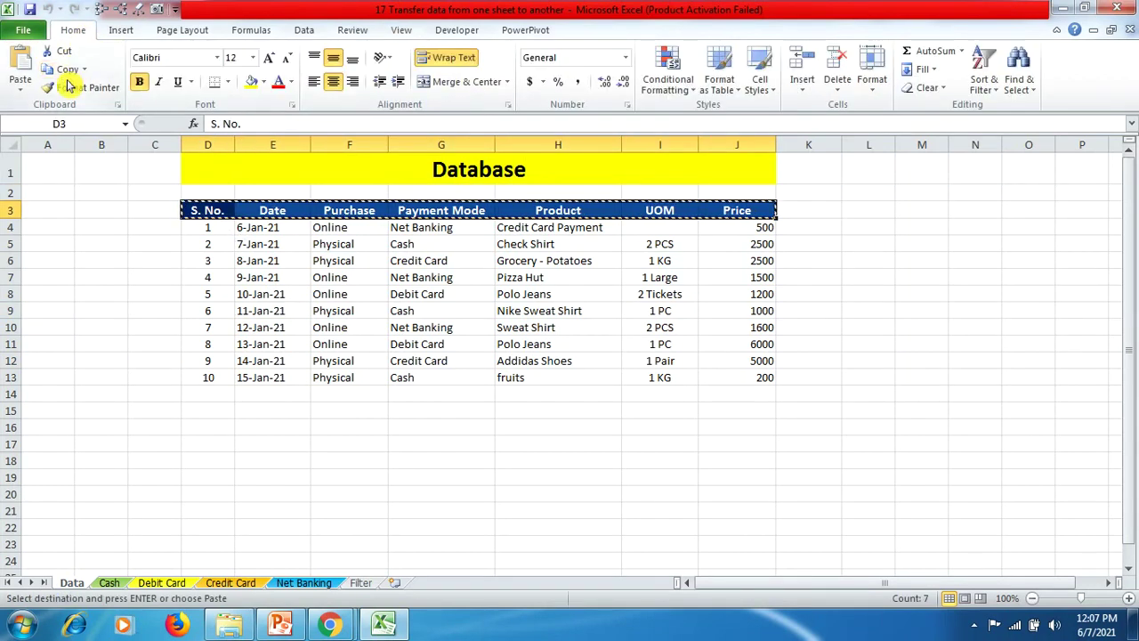
Step: Group the Cash, Debit Card, Credit Card and Net Banking sheets and paste the headers at D3
left_click(107, 582)
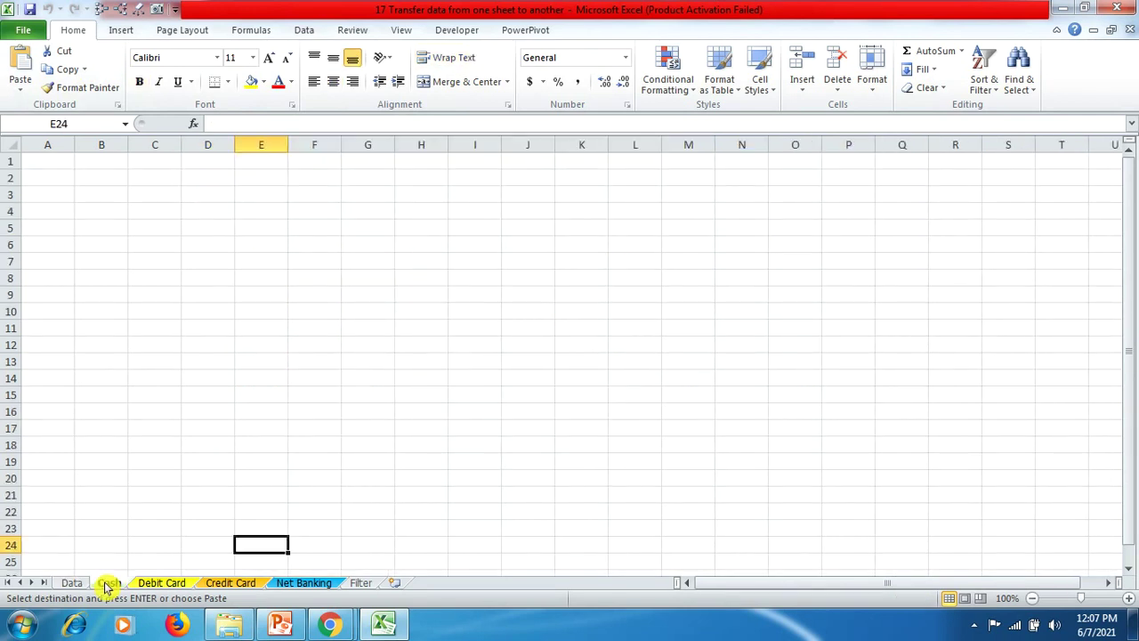
left_click(157, 582, "ctrl")
left_click(223, 585, "ctrl")
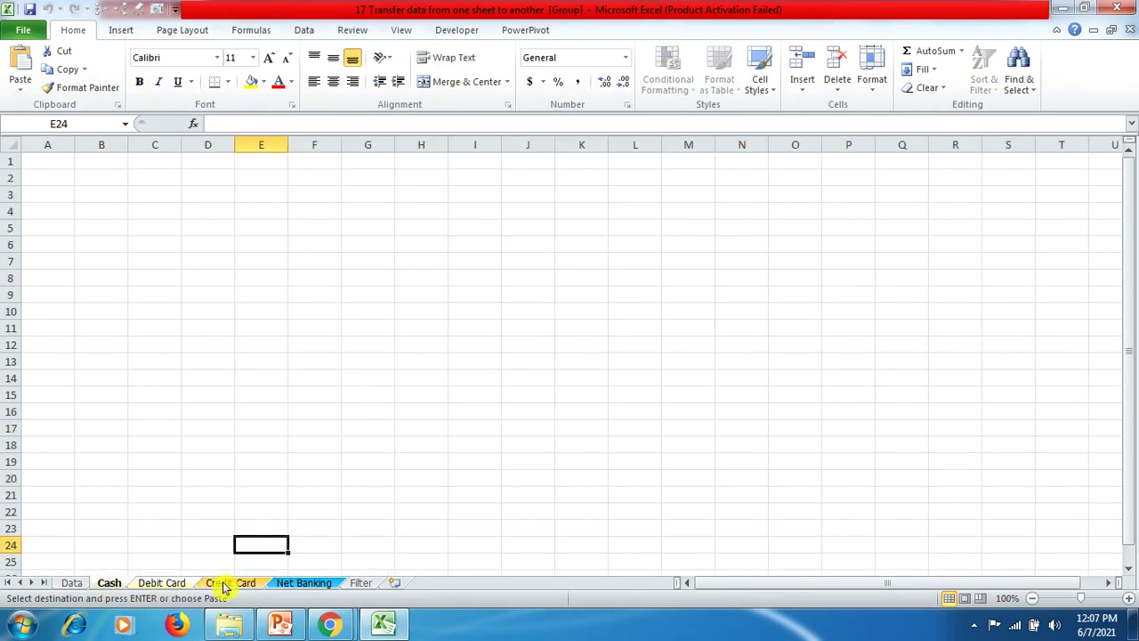
left_click(299, 583, "ctrl")
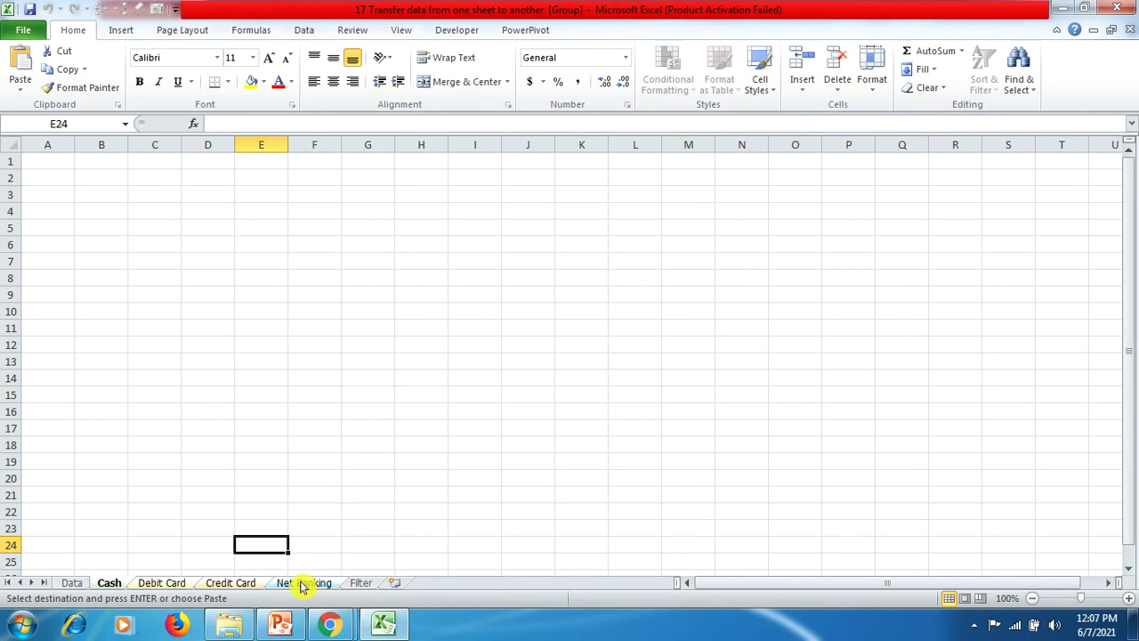
left_click(208, 195)
left_click(26, 58)
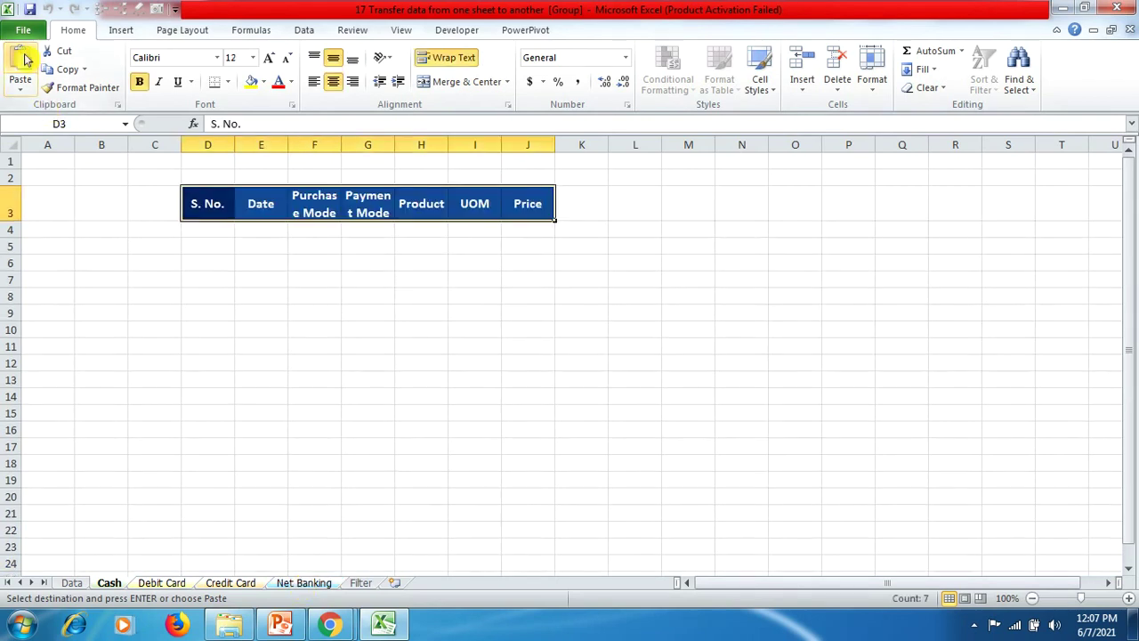
Step: Set the column width on the grouped sheets to 18
left_click(875, 92)
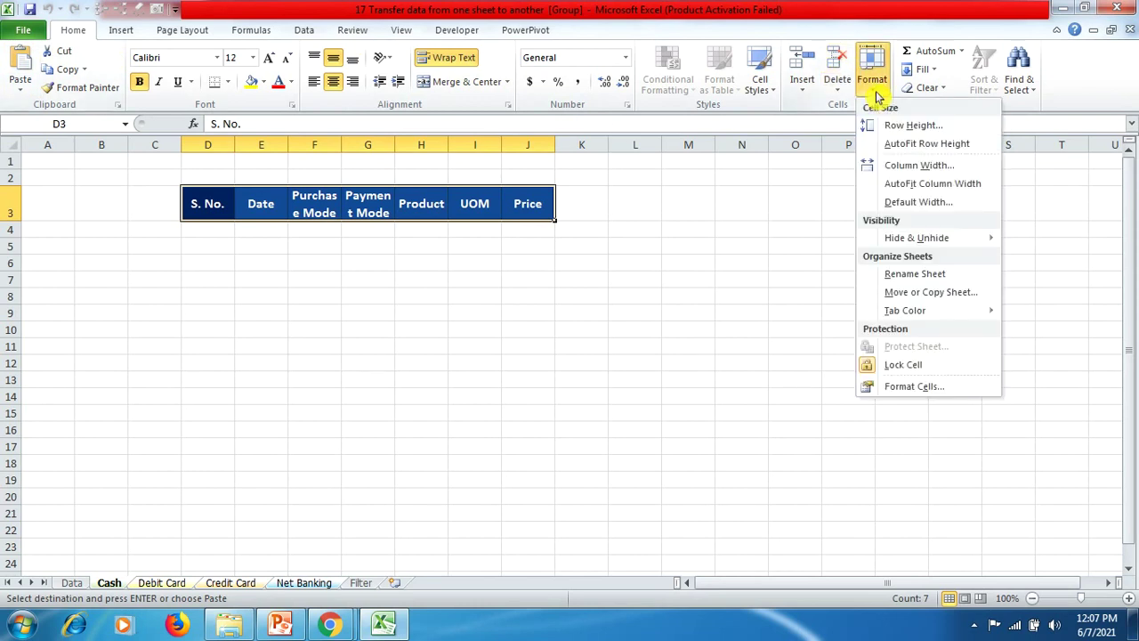
left_click(919, 166)
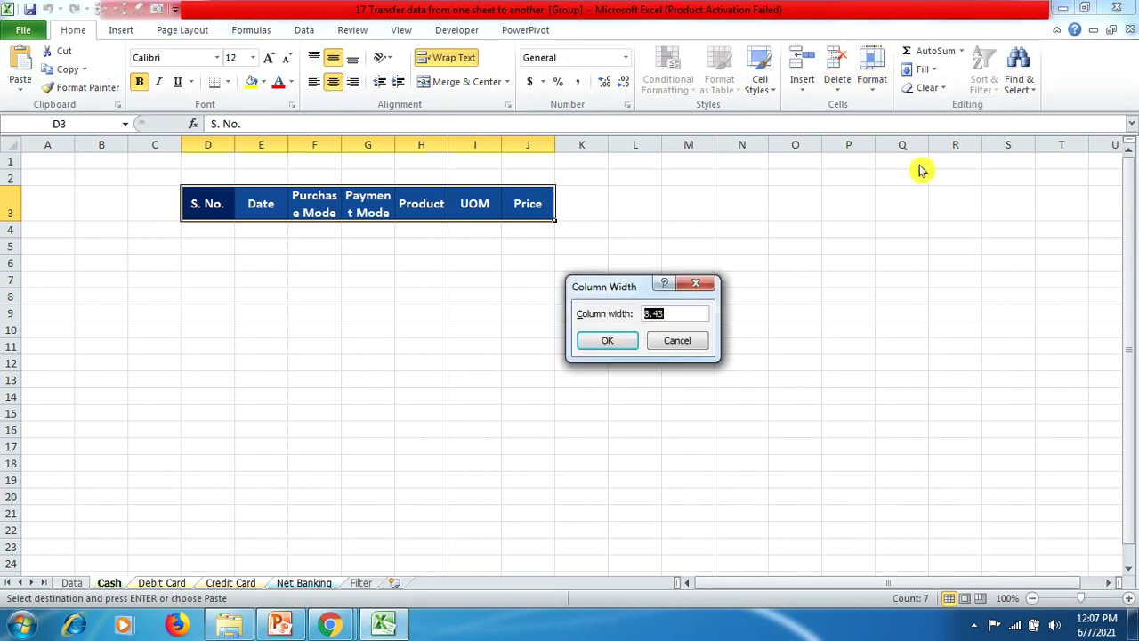
type("18")
key("Return")
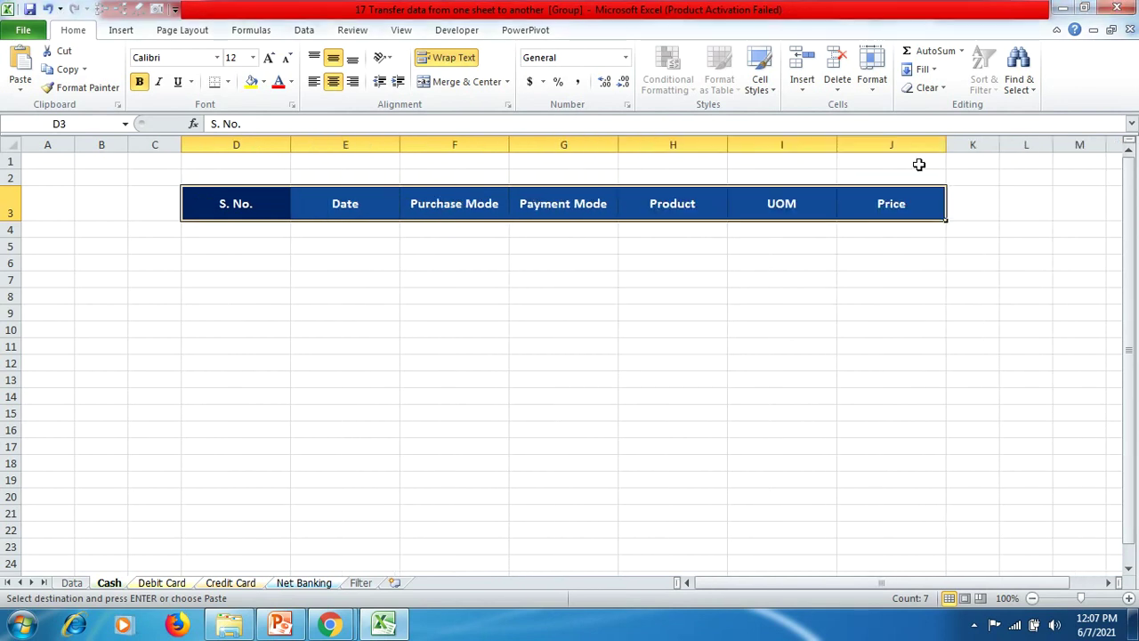
Step: Check the pasted headers on each sheet, then copy the Payment Mode header G3 into A1
left_click(157, 582)
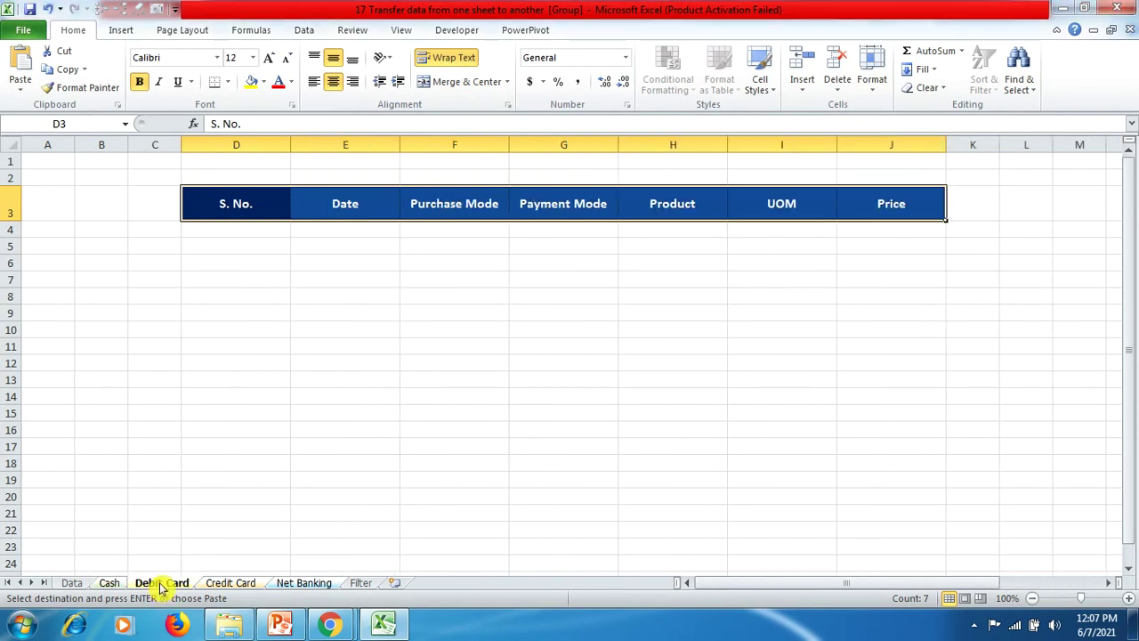
left_click(229, 585)
left_click(299, 585)
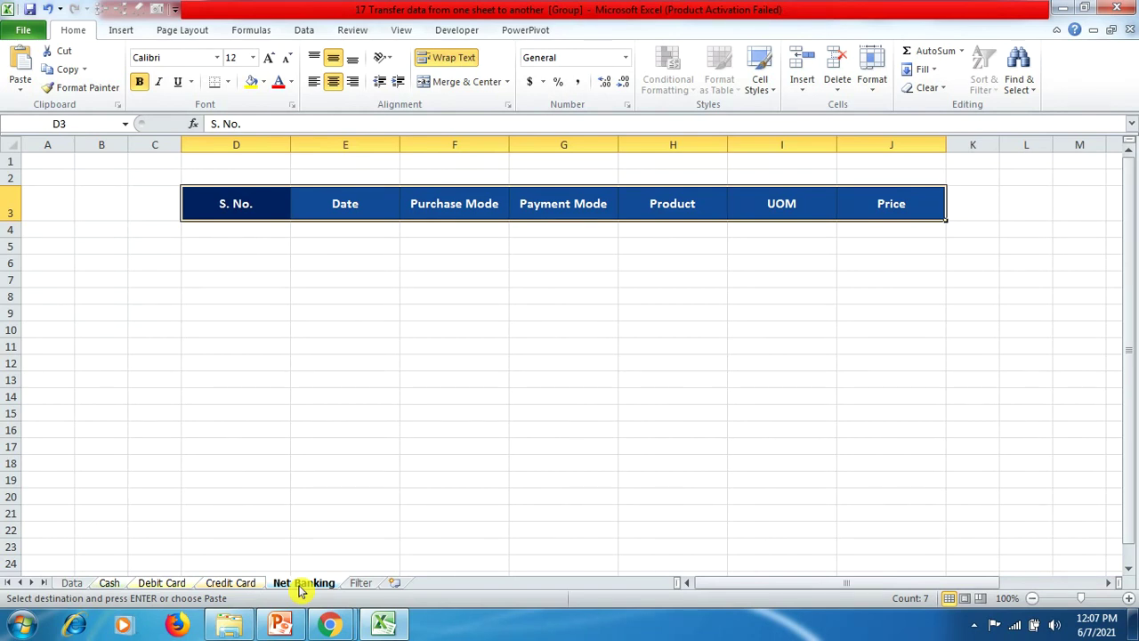
left_click(558, 207)
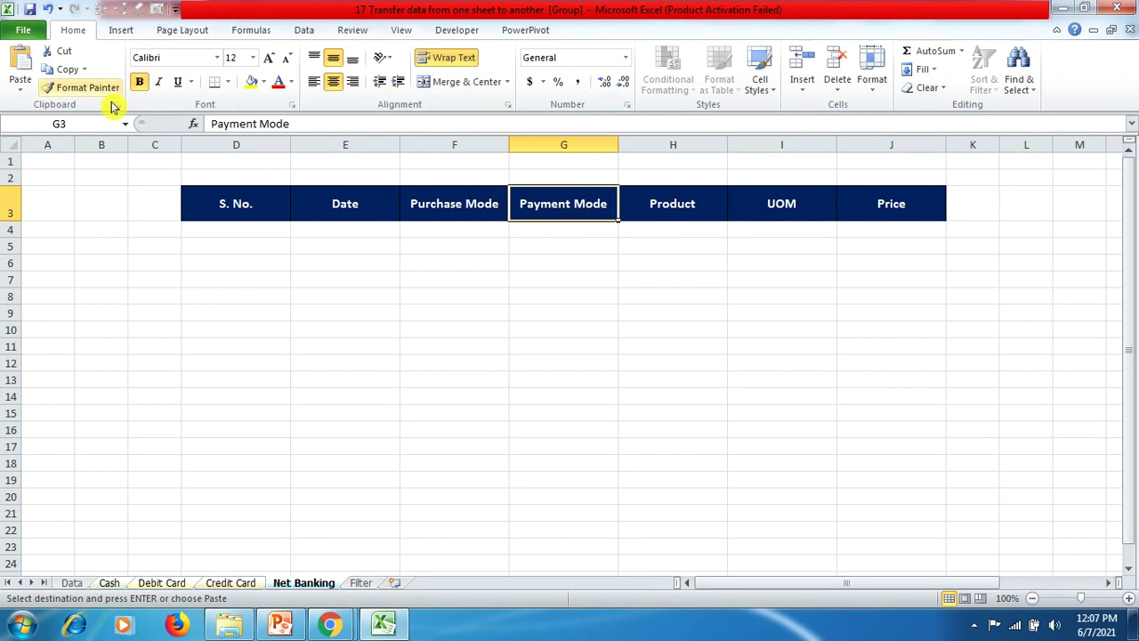
left_click(60, 69)
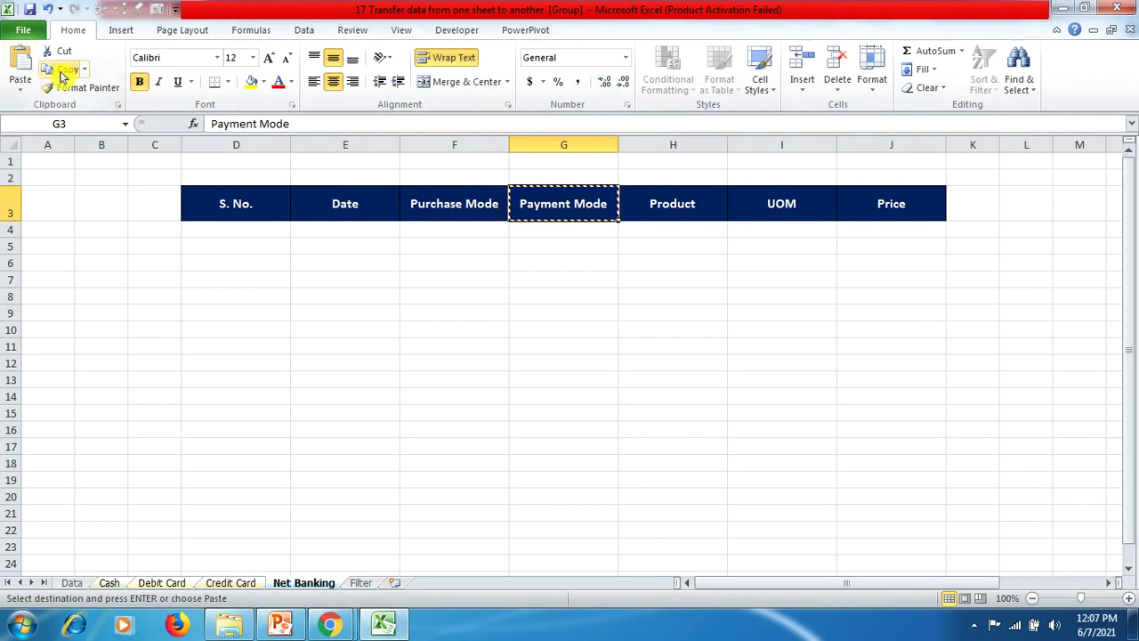
left_click(50, 160)
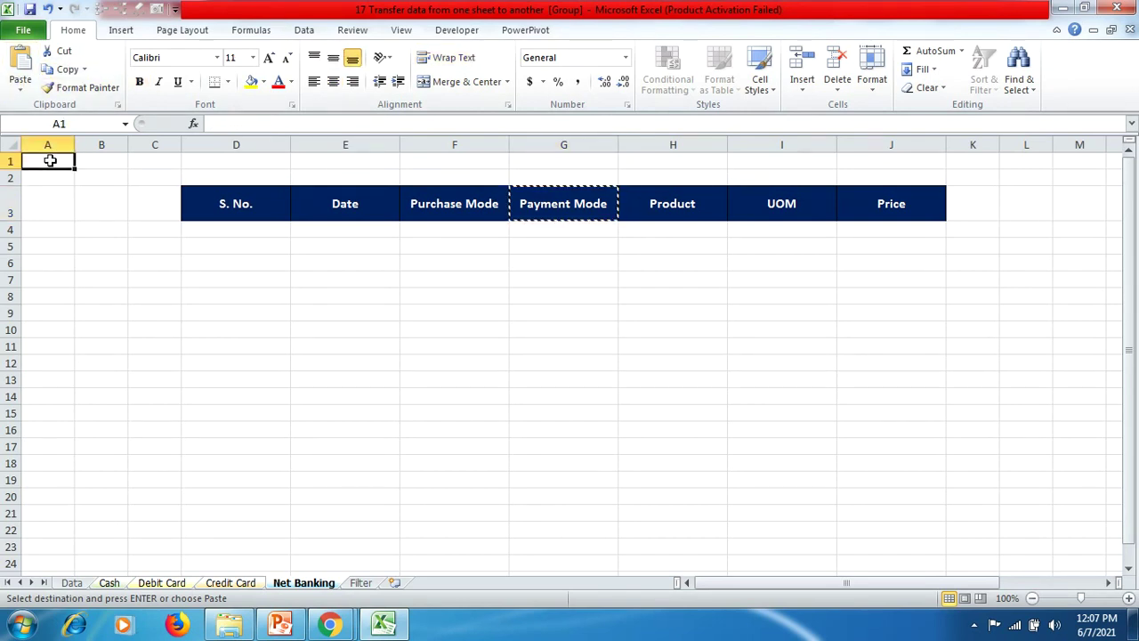
left_click(19, 67)
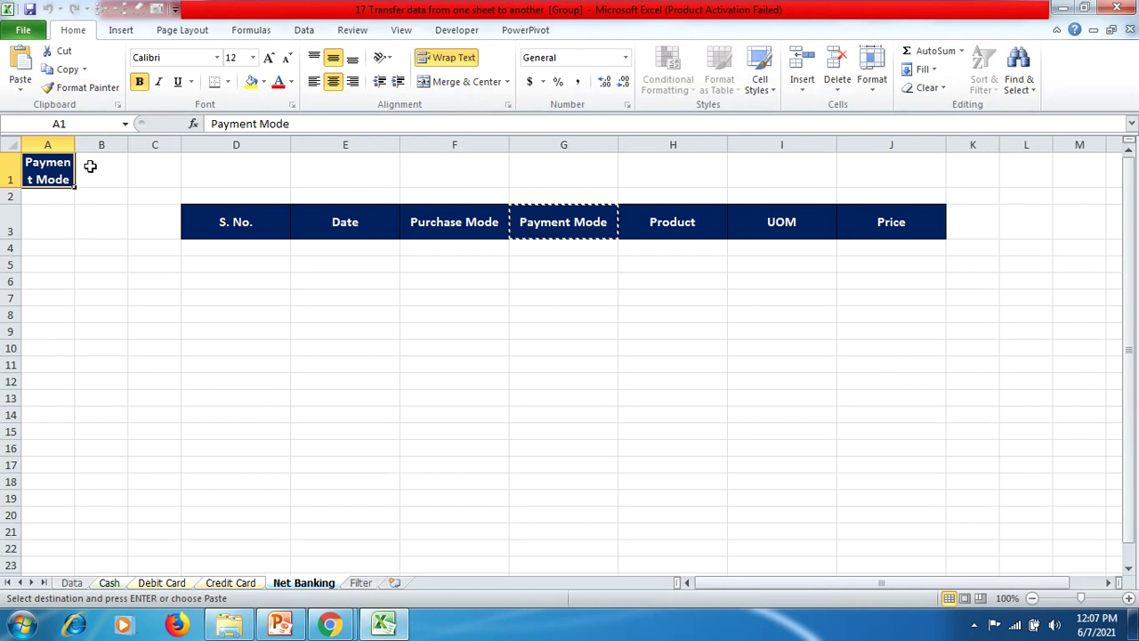
Step: Set all columns to width 18, then ungroup the sheets and return to Data
left_click(873, 85)
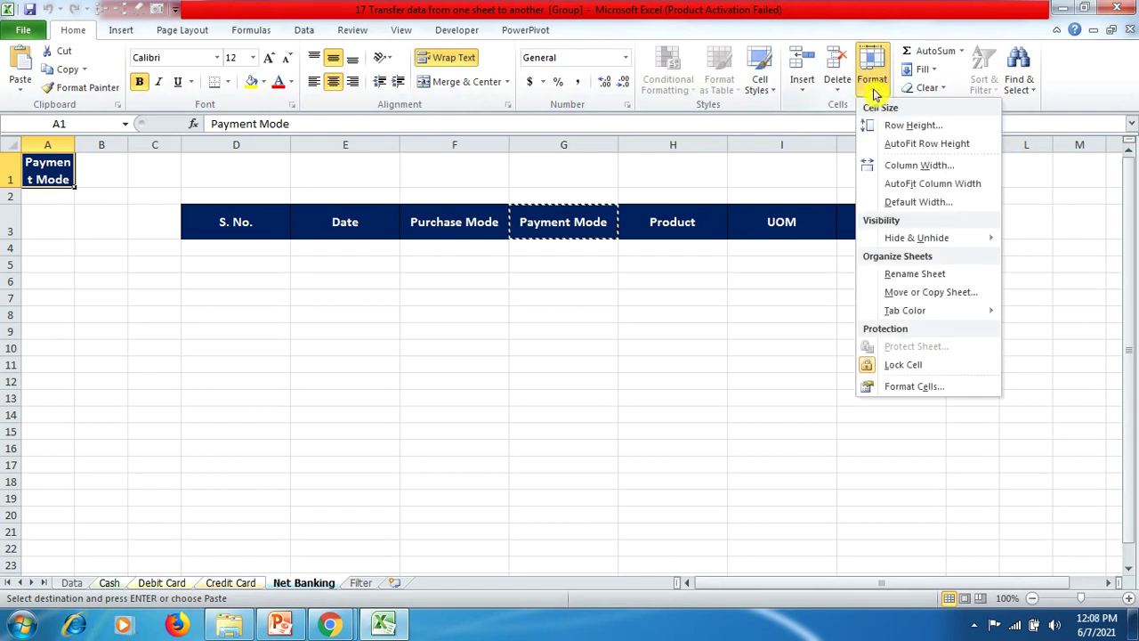
left_click(912, 167)
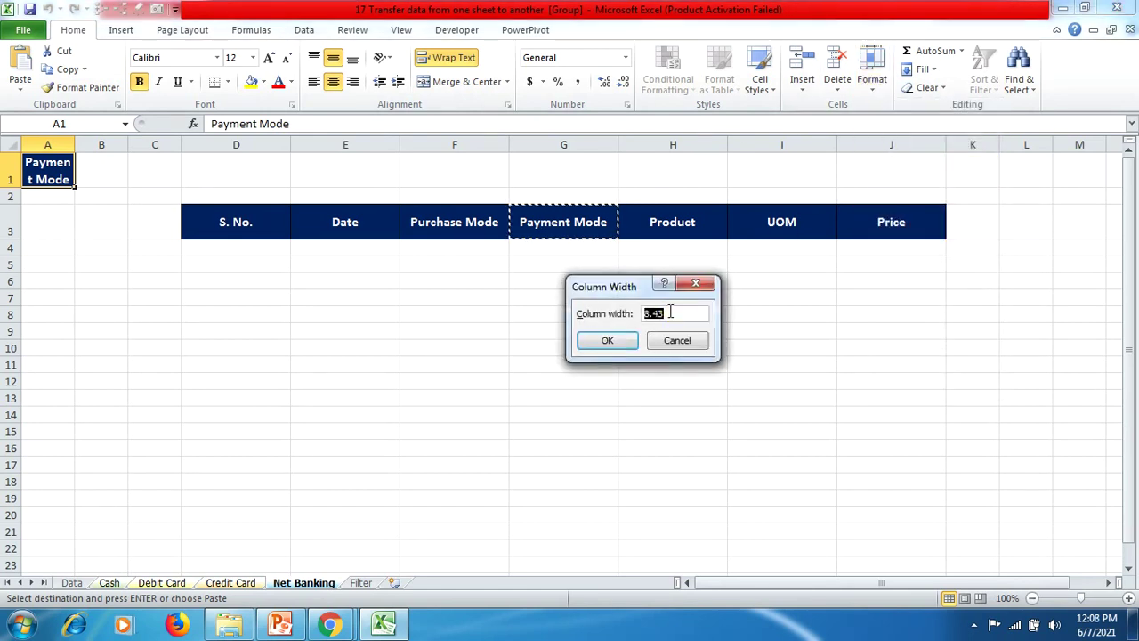
type("18")
key("Return")
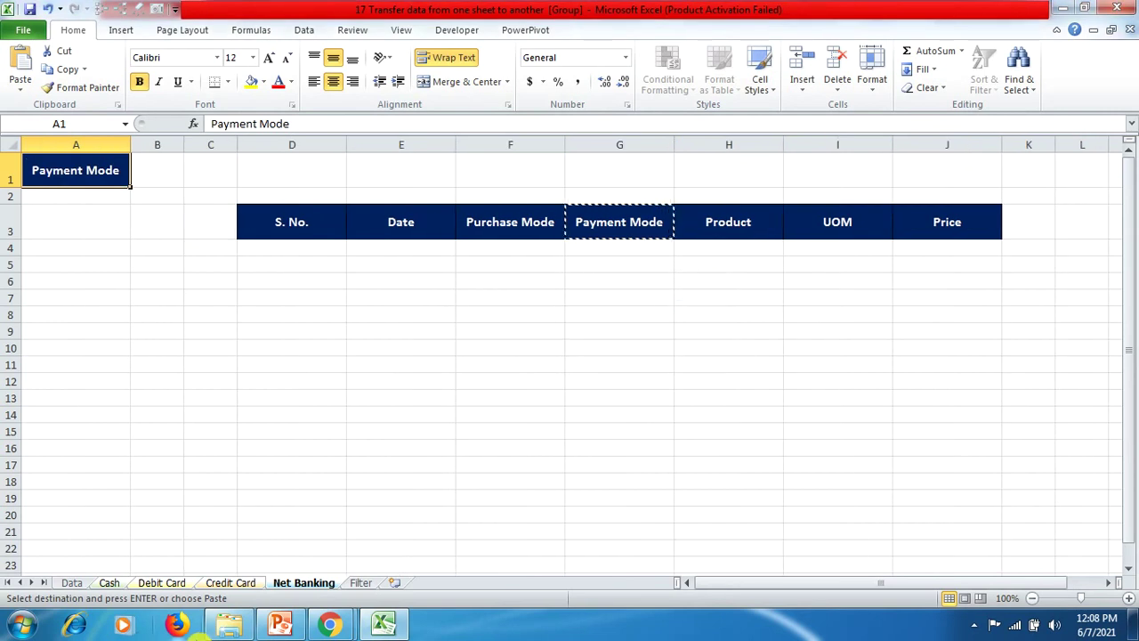
left_click(237, 584)
left_click(181, 583)
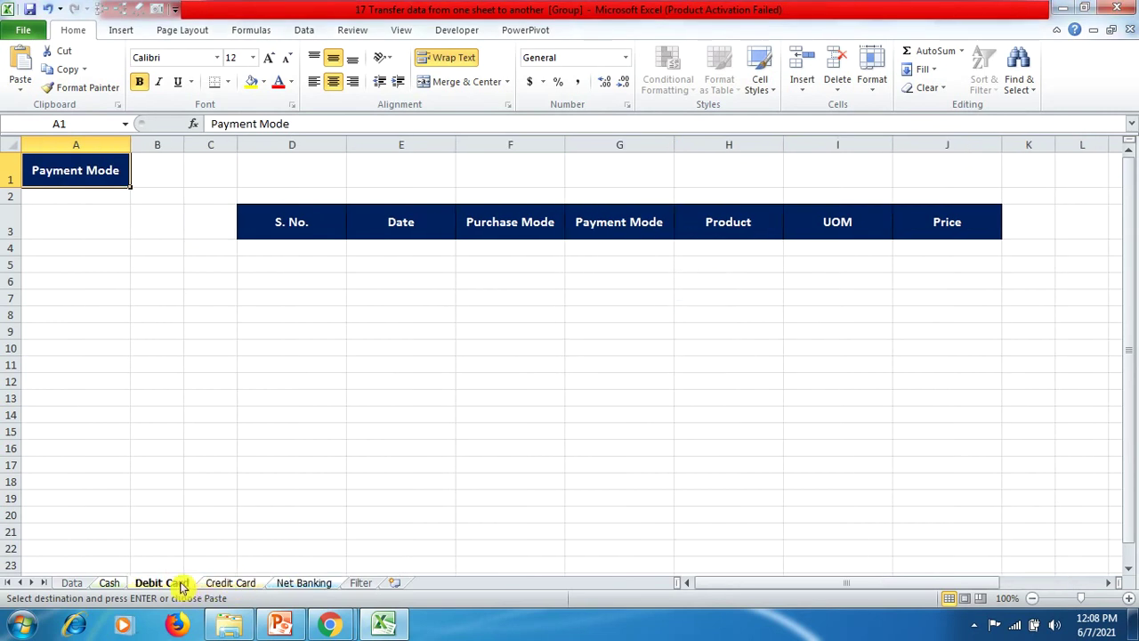
left_click(108, 583)
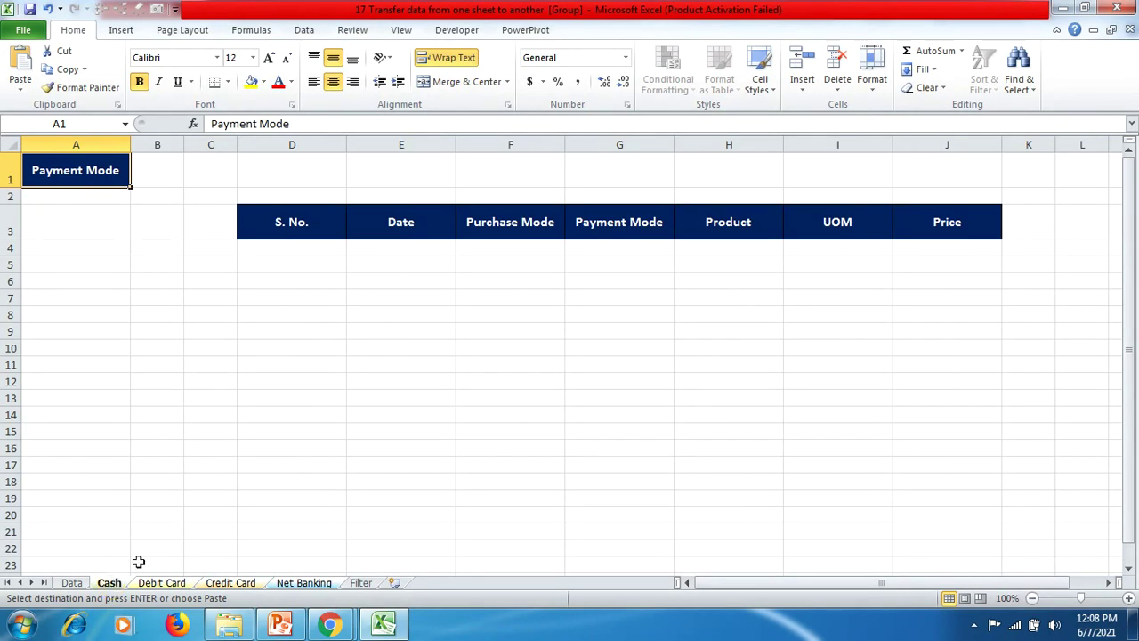
left_click(71, 582)
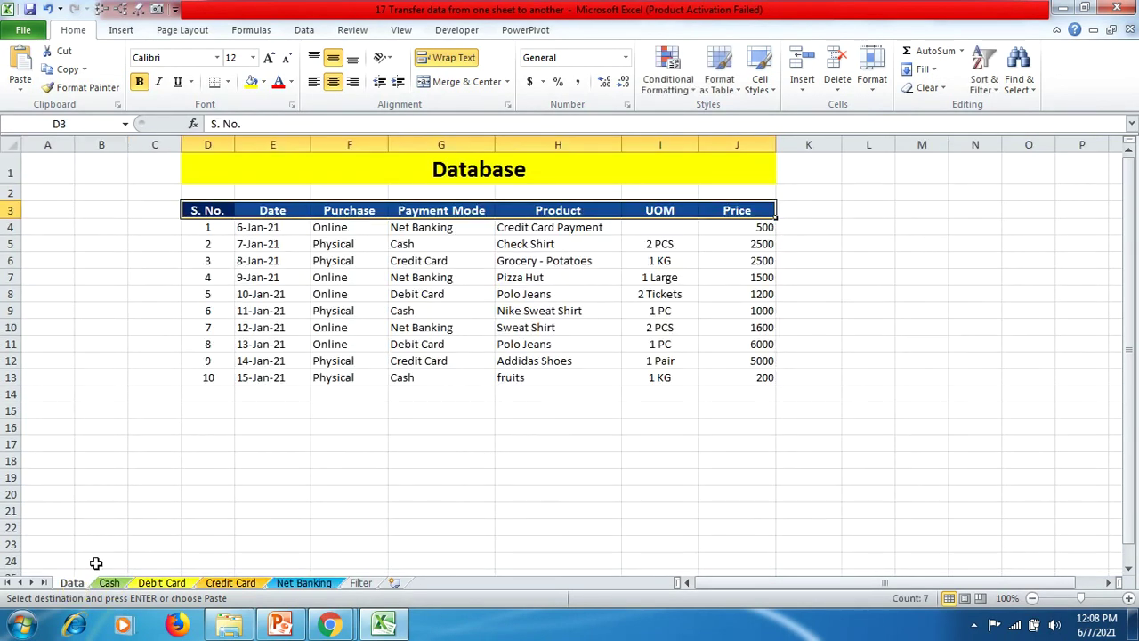
Step: Convert the Data sheet's D3:J13 range into a table with headers, then go to the Cash sheet
double_click(258, 427)
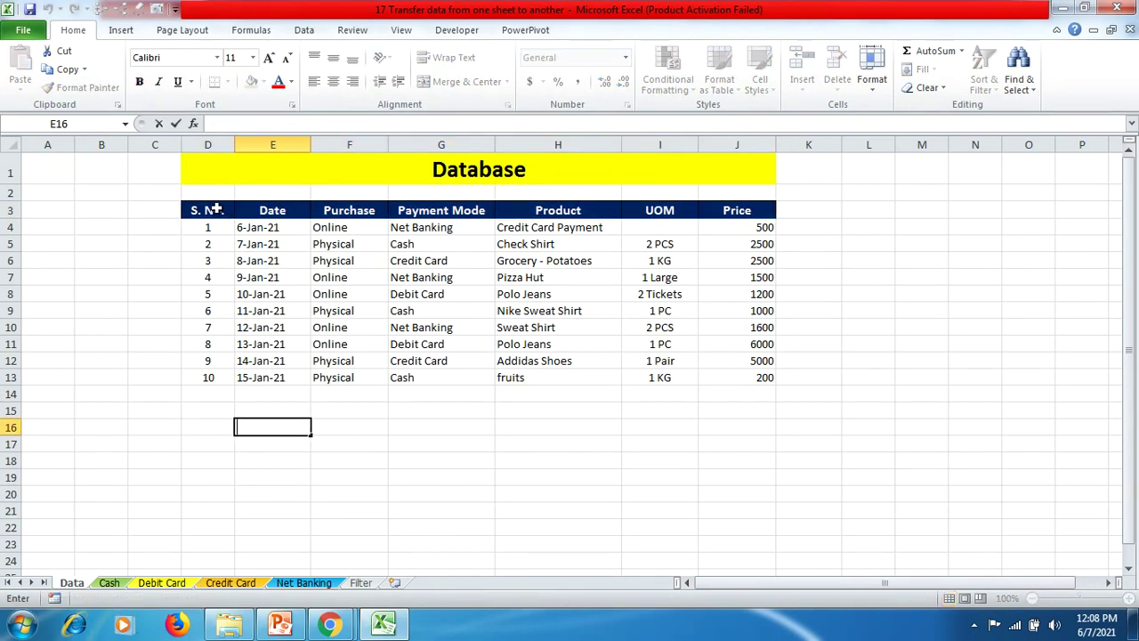
left_click_drag(216, 210, 715, 385)
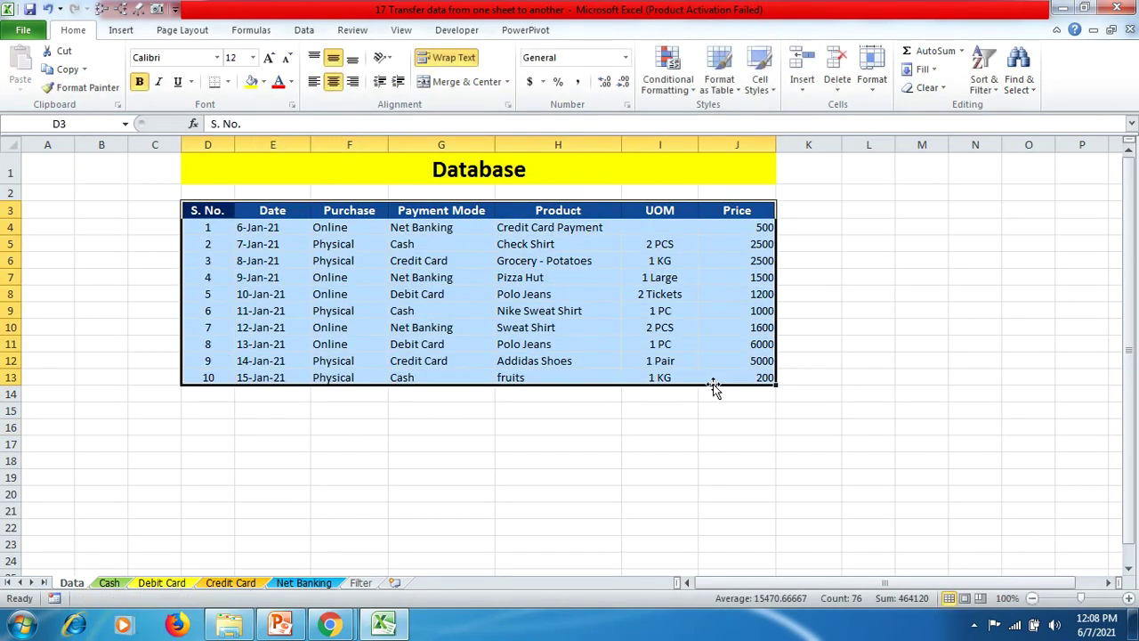
left_click(121, 30)
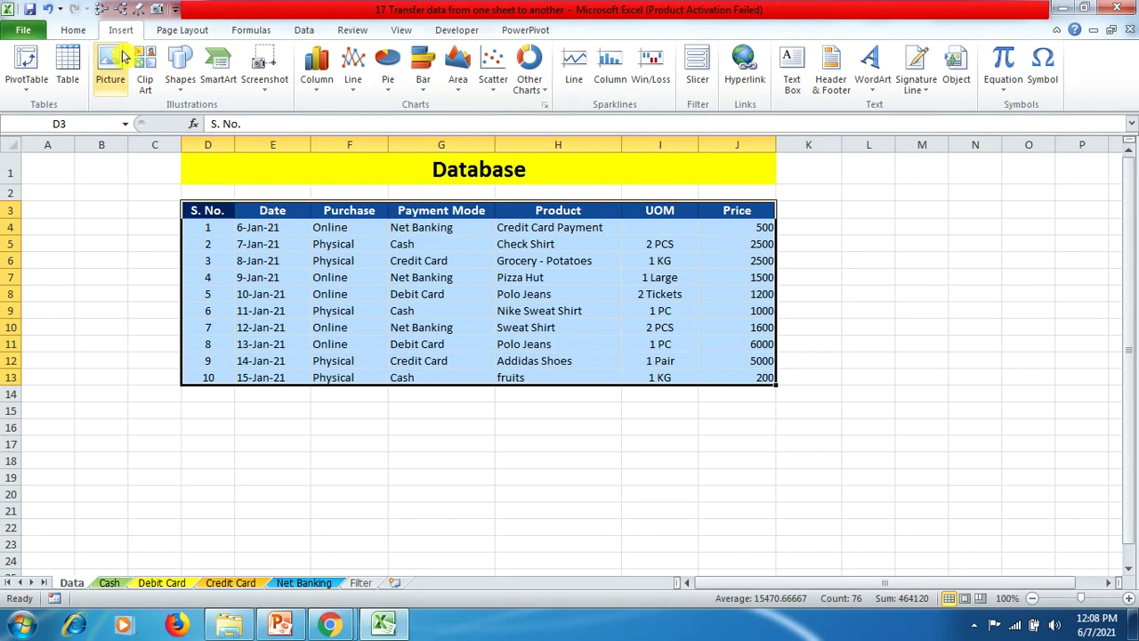
left_click(71, 60)
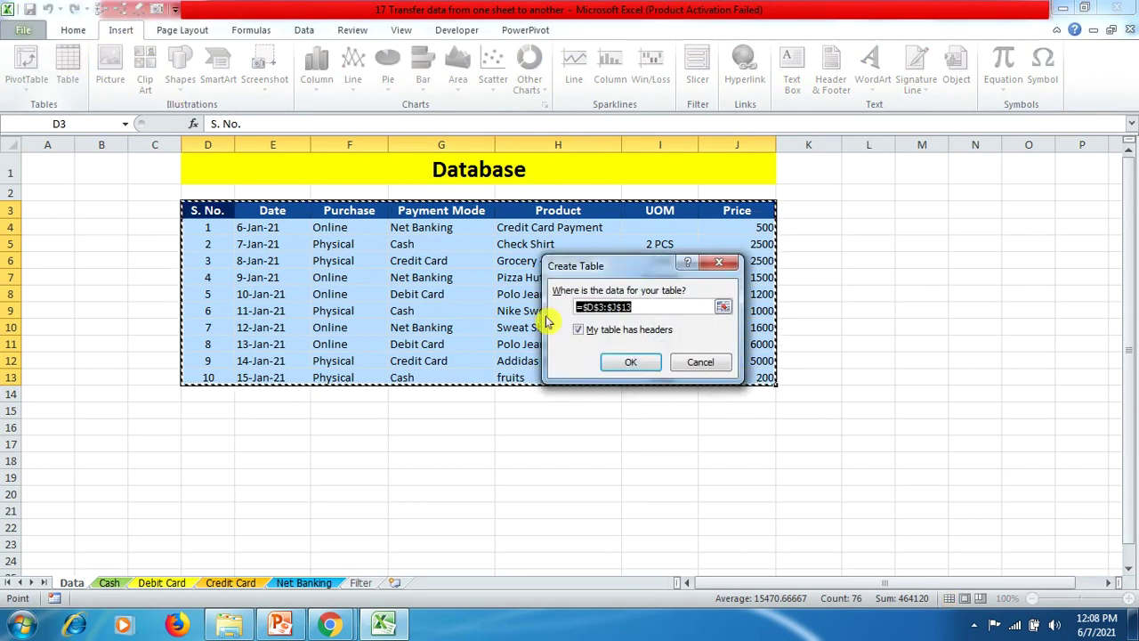
left_click(621, 364)
left_click(572, 414)
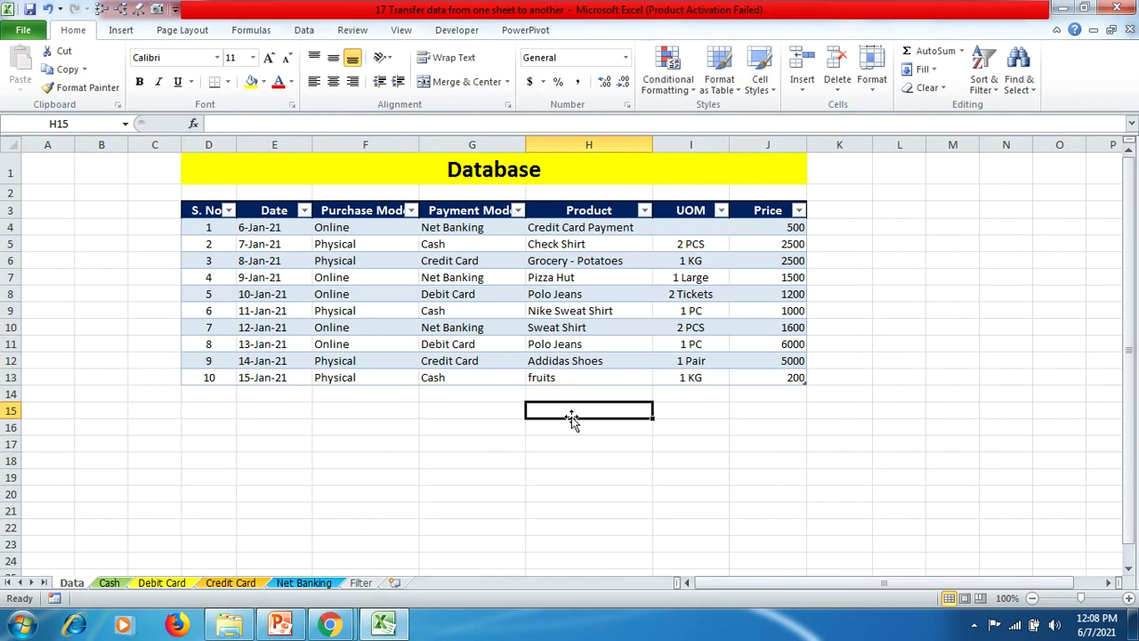
left_click(113, 586)
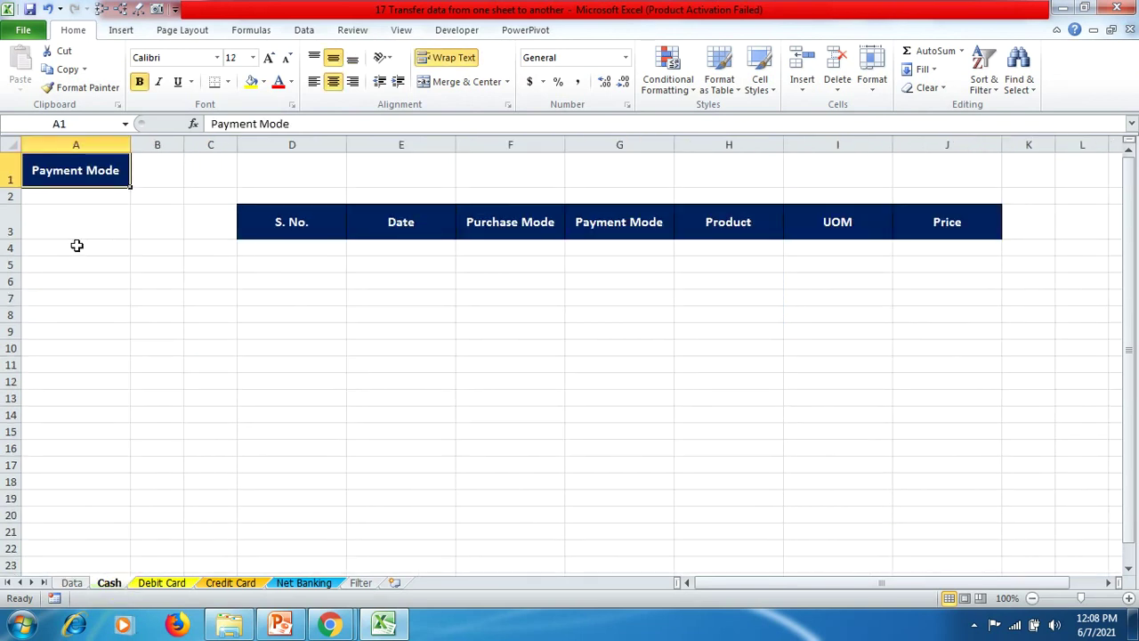
Step: Enter Cash, Debit Card, Credit Card and Net Banking in cell A2 of the matching sheets
left_click(75, 197)
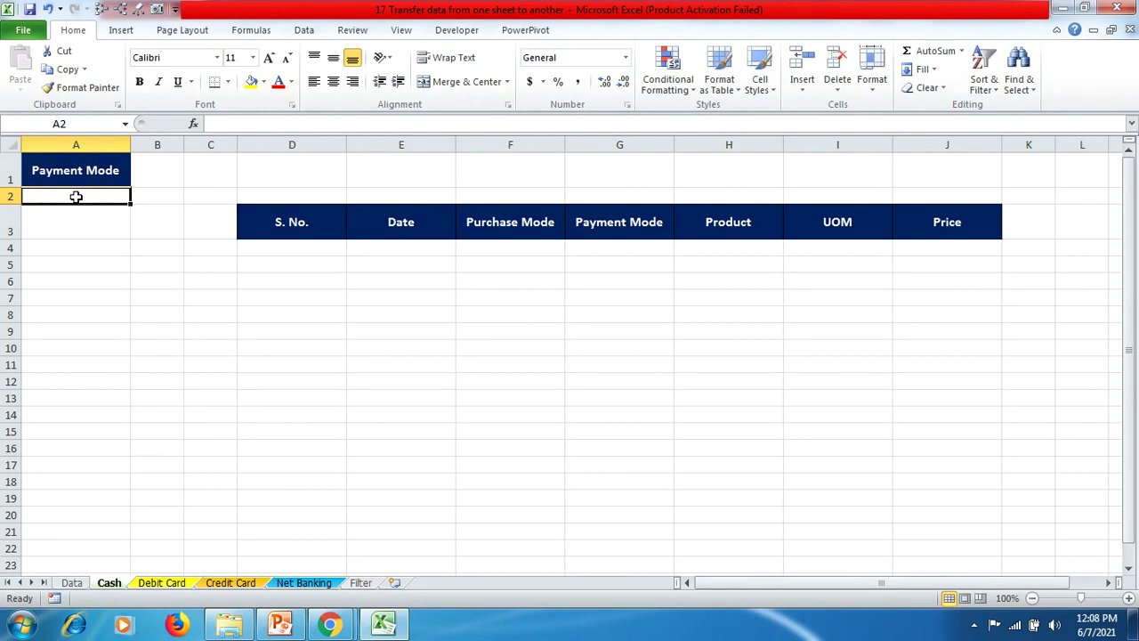
type("Cash")
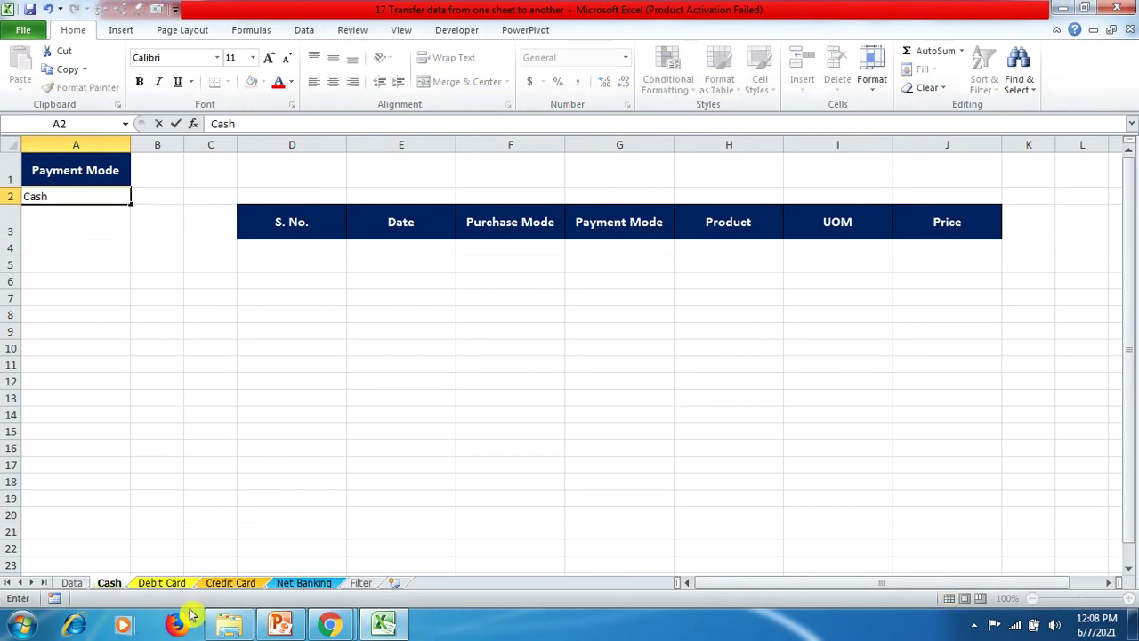
left_click(175, 584)
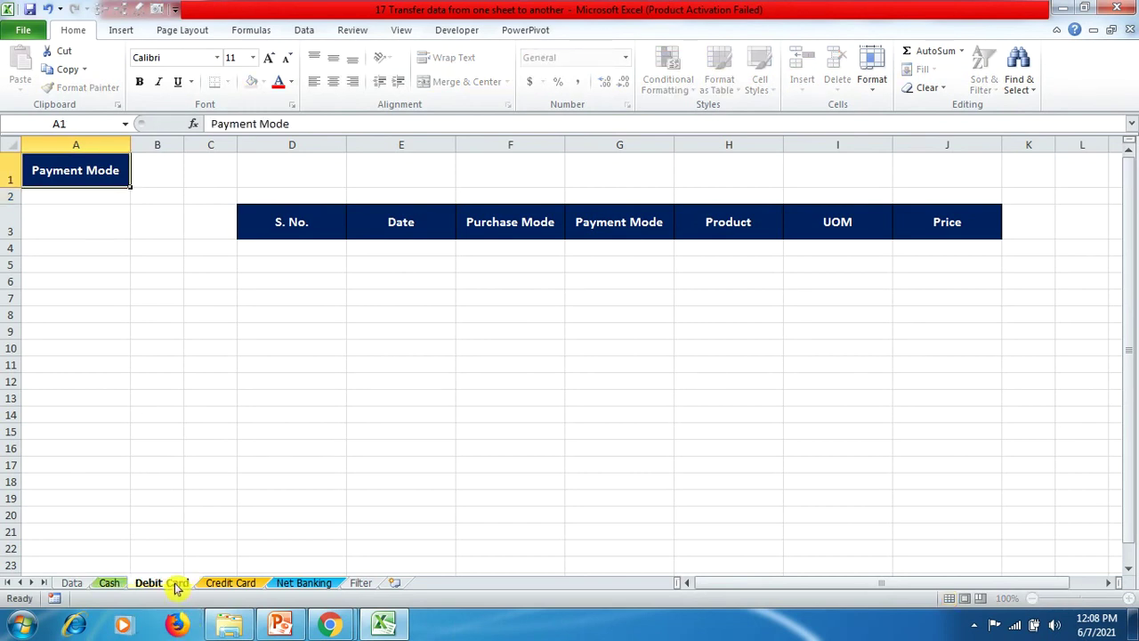
left_click(75, 197)
type("Debit C")
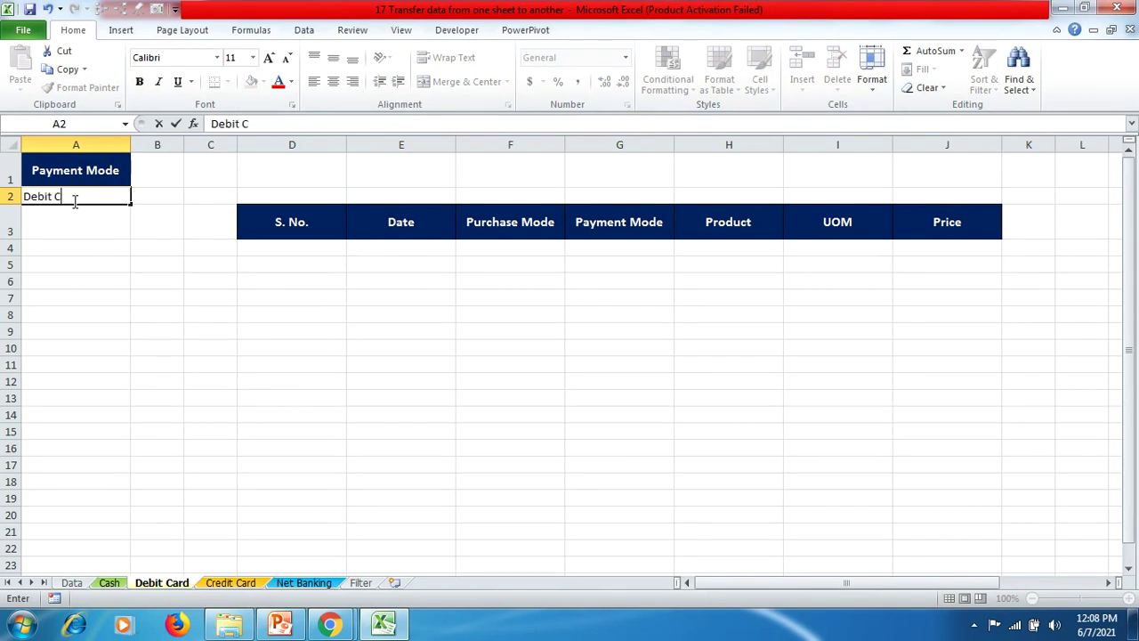
type("ard")
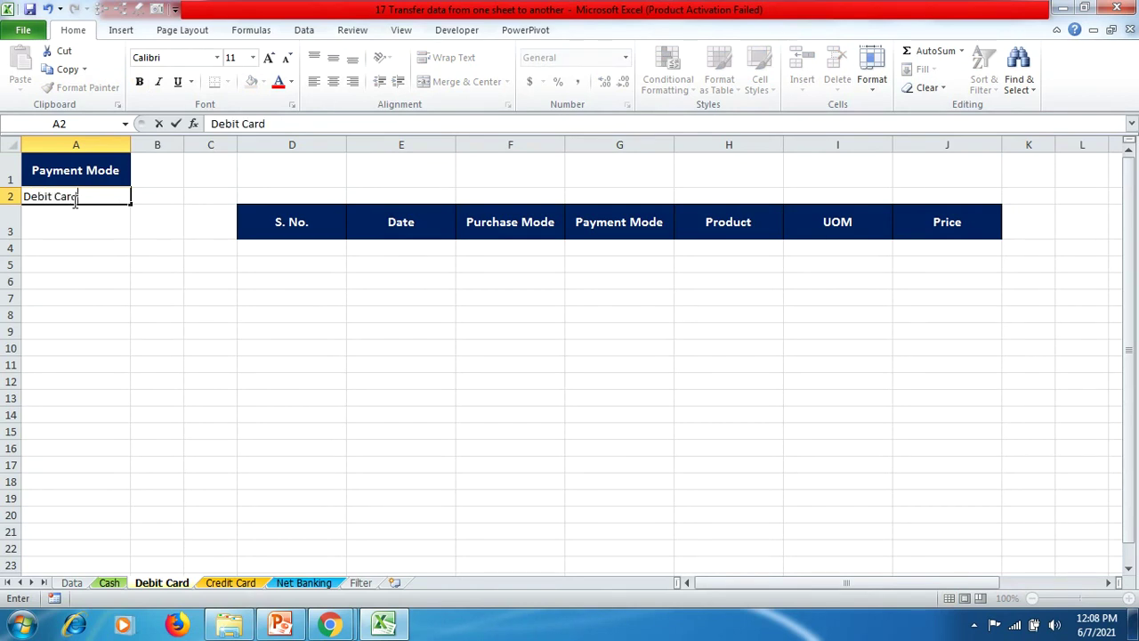
left_click(234, 584)
left_click(78, 199)
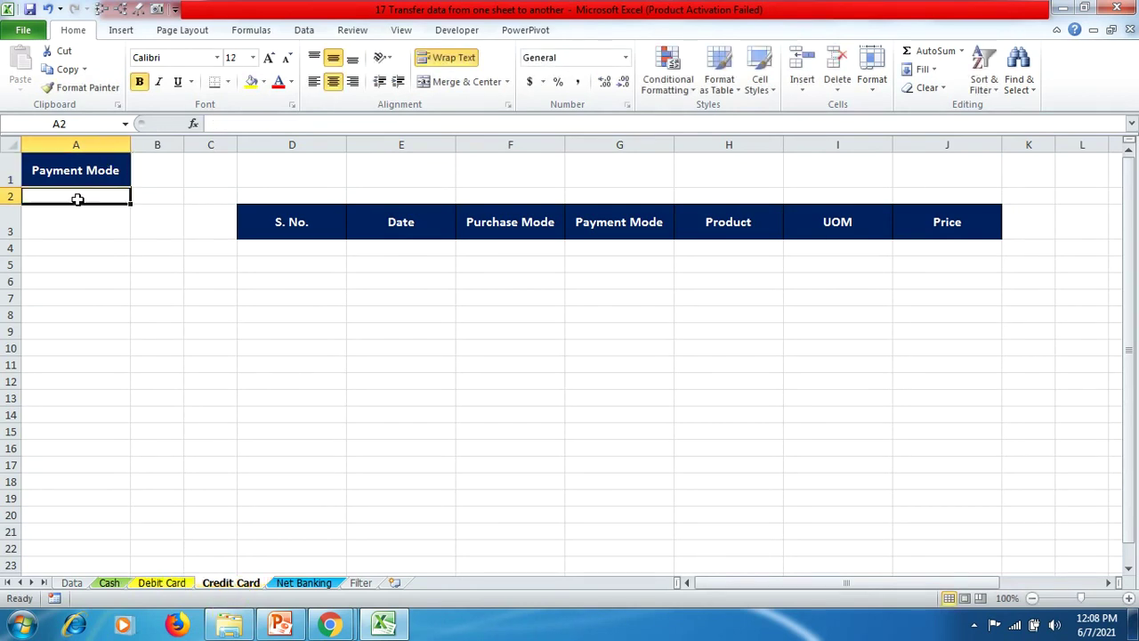
type("Credit C")
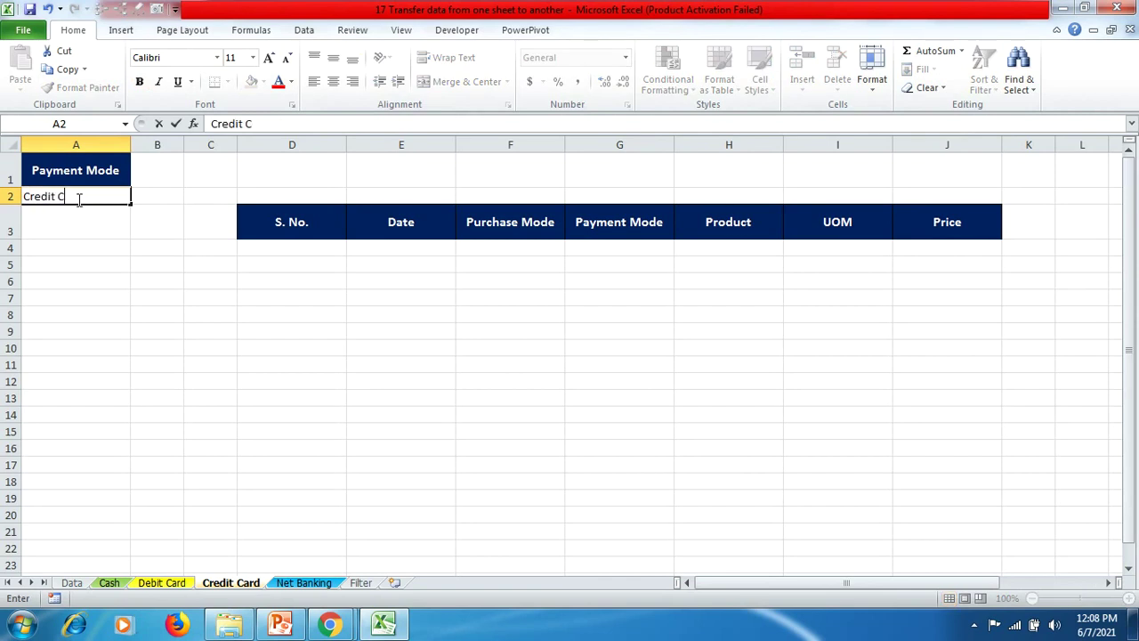
type("ard")
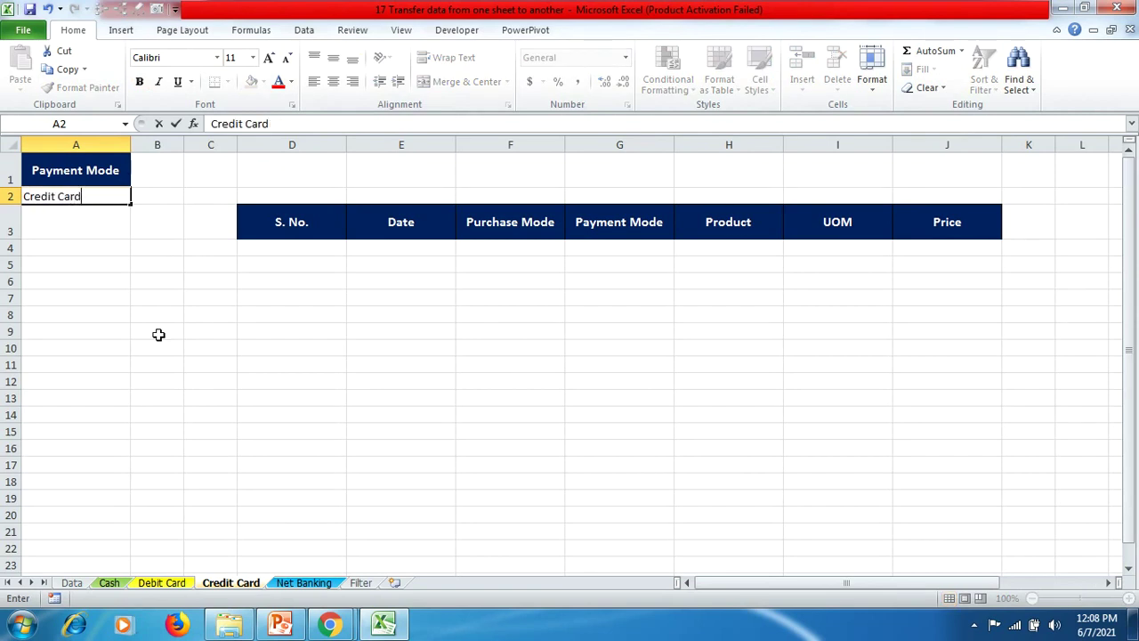
left_click(311, 585)
left_click(81, 198)
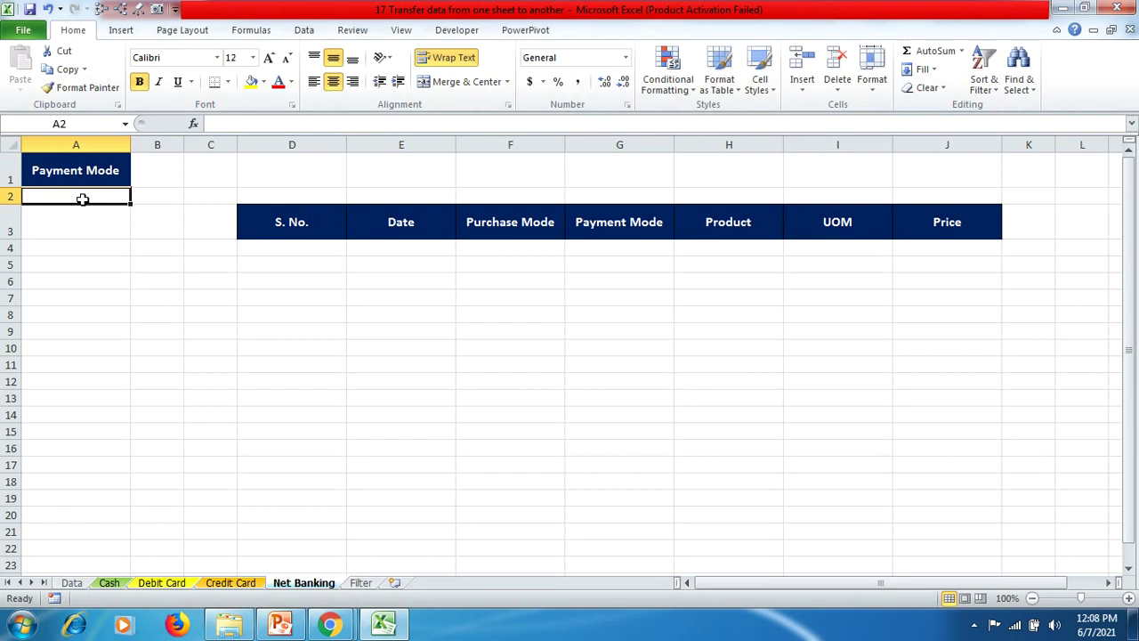
type("Net Banking")
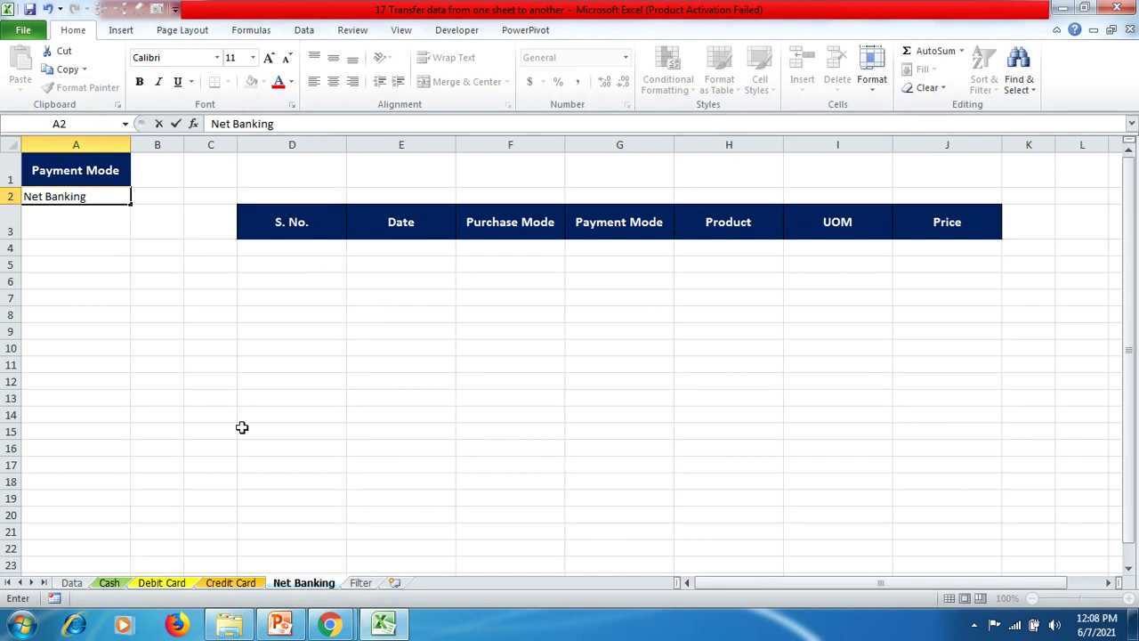
left_click(108, 583)
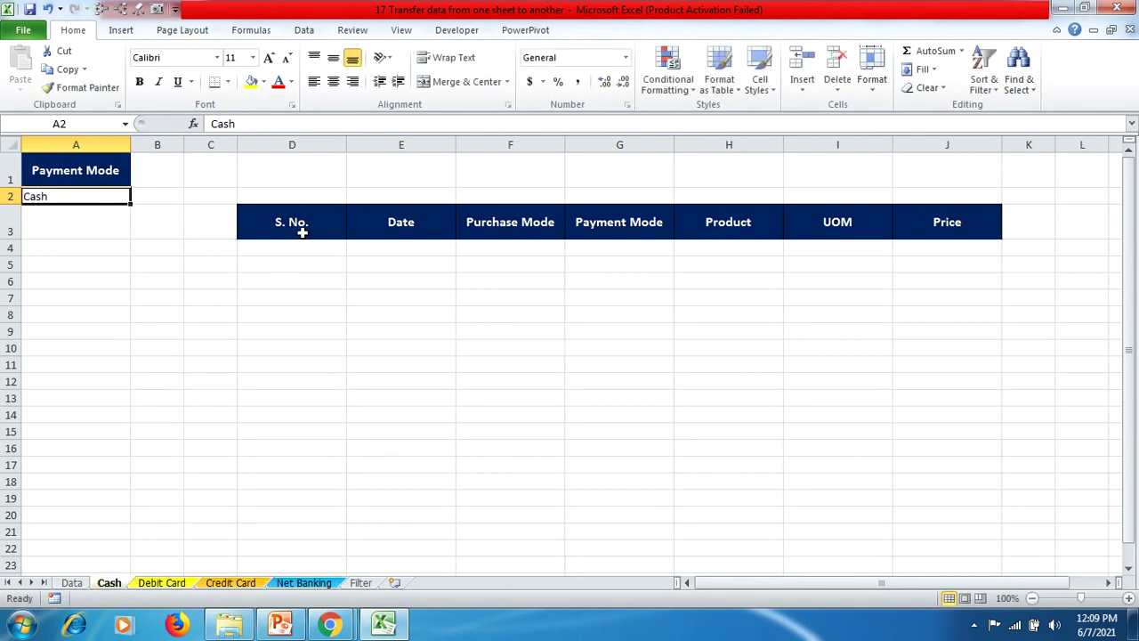
Step: Select D1 on the Cash sheet and start recording a macro named Cash
left_click(338, 177)
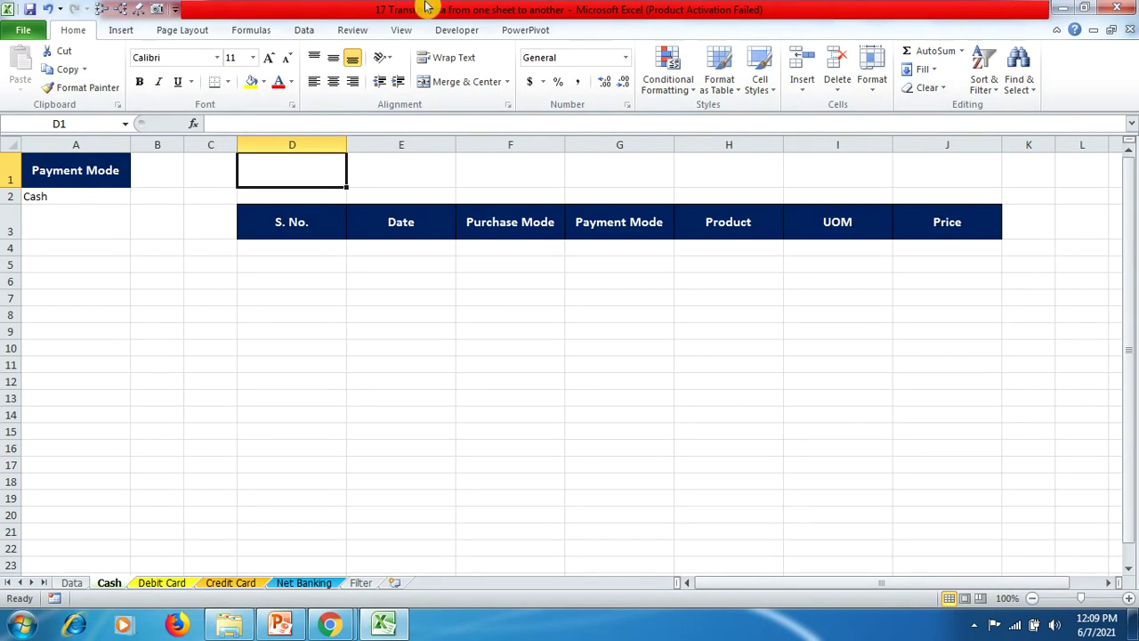
left_click(404, 31)
left_click(915, 91)
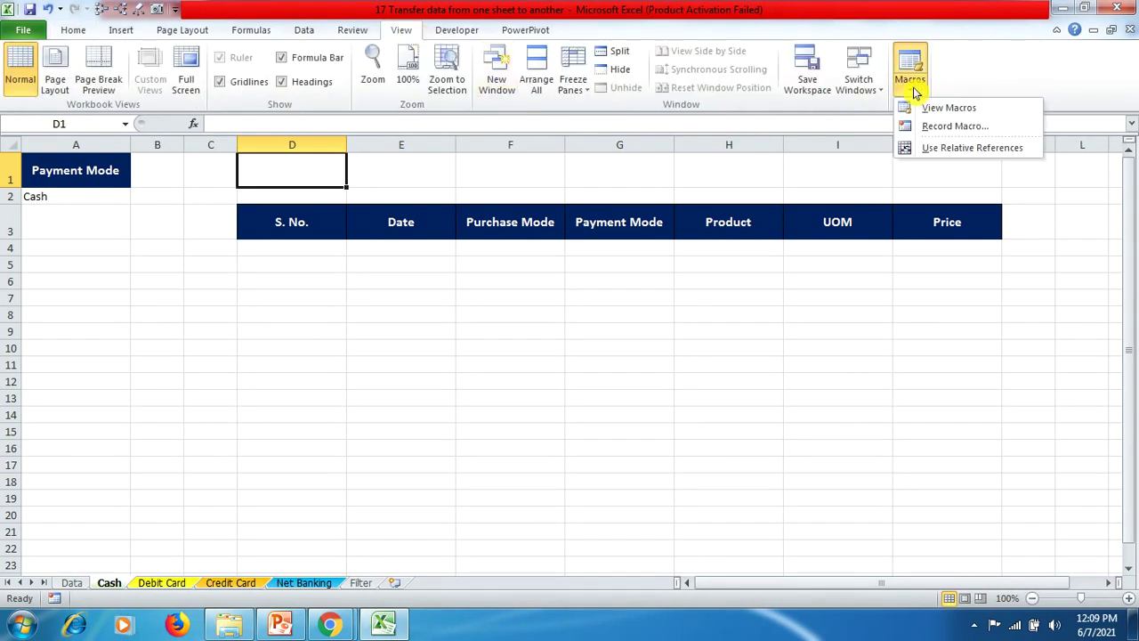
left_click(941, 127)
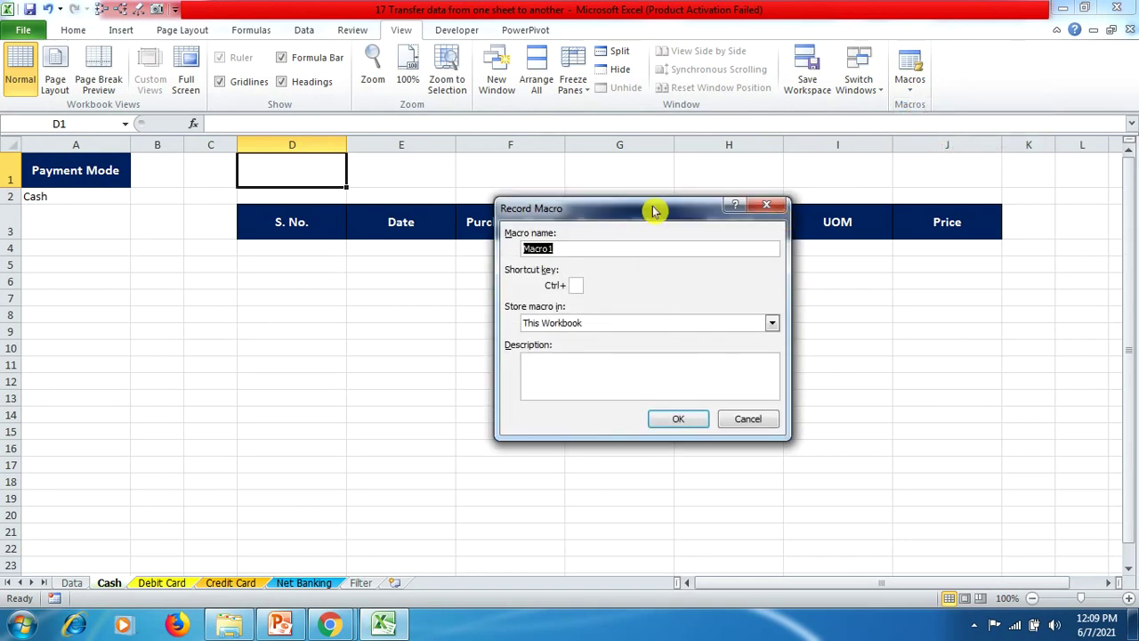
type("Ca")
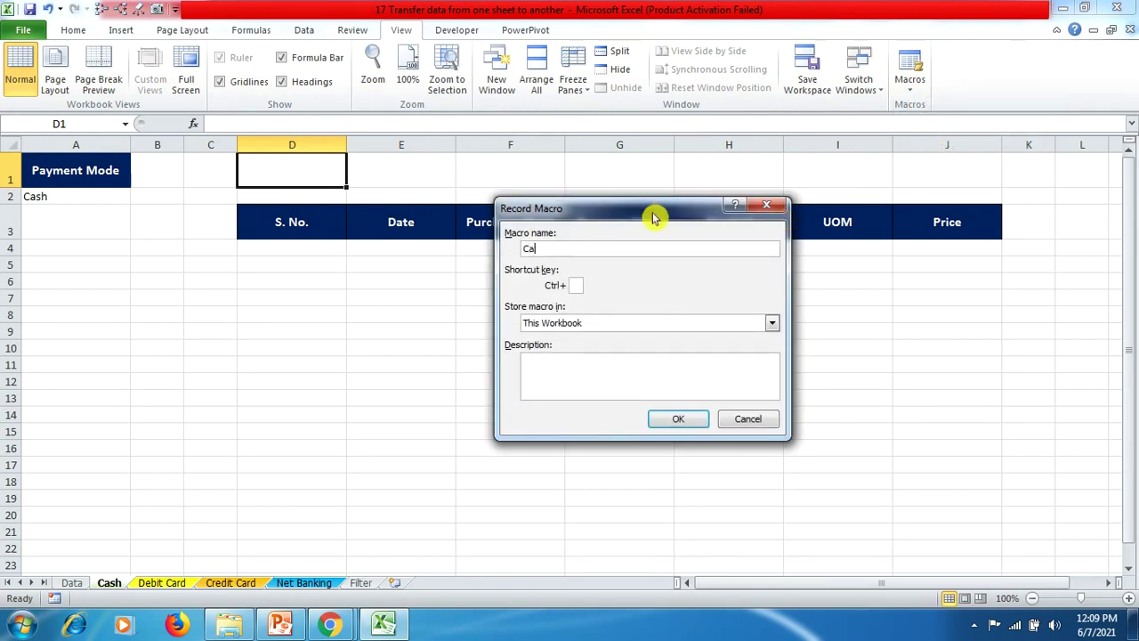
type("sh")
key("Return")
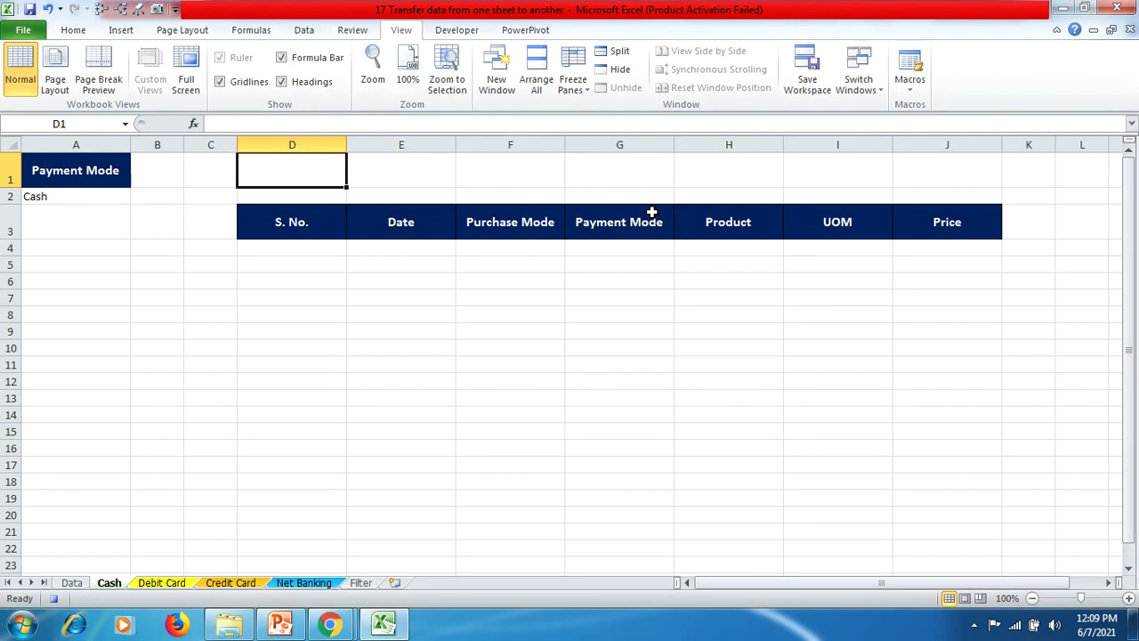
left_click(303, 31)
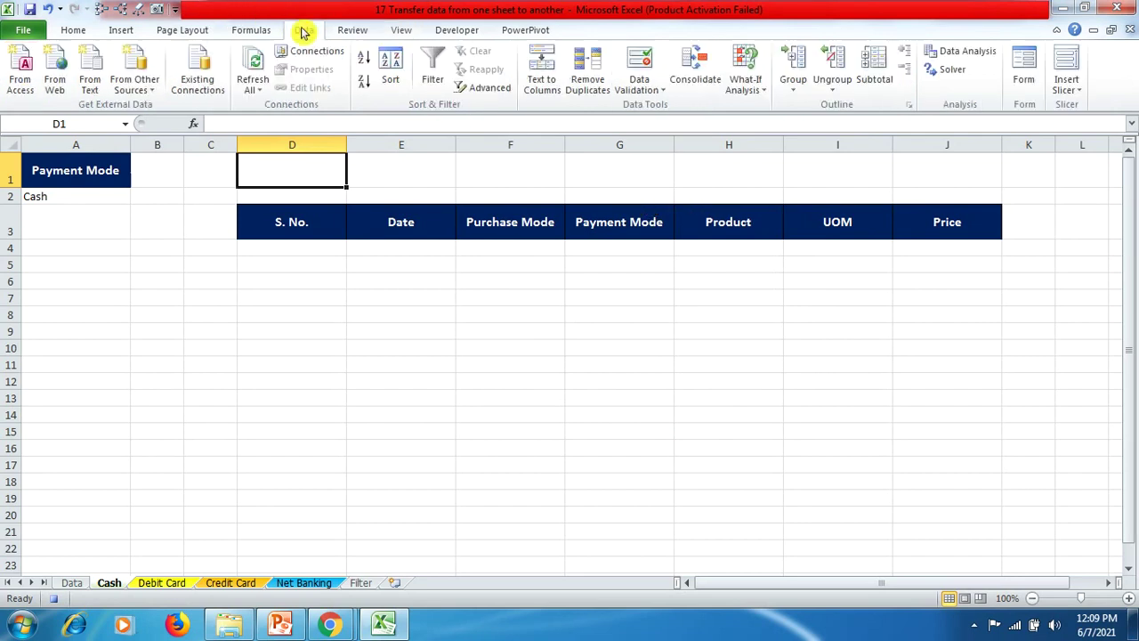
Step: Advanced-filter Table1 by Cash!A1:A2, copying results to Cash!D3:J3, then stop recording
left_click(481, 89)
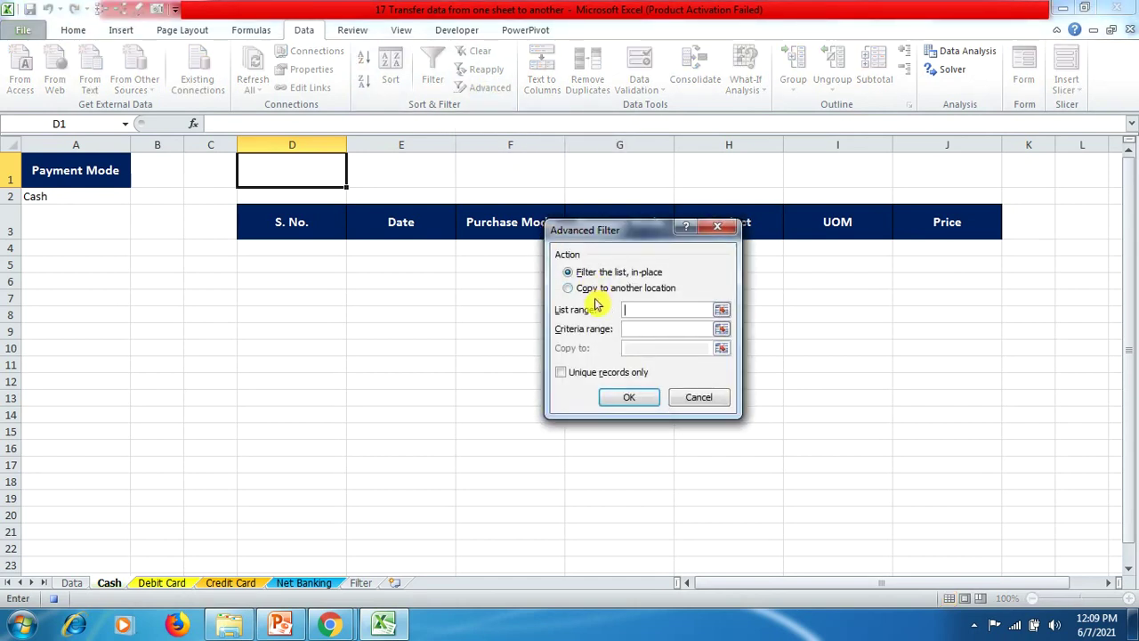
left_click(569, 289)
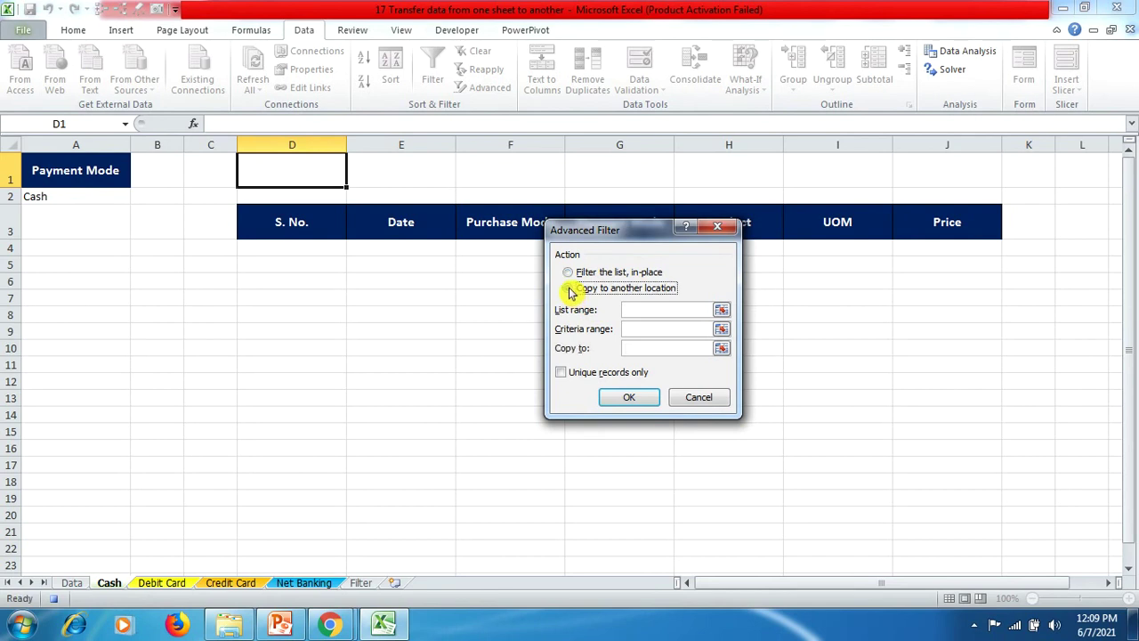
left_click(659, 310)
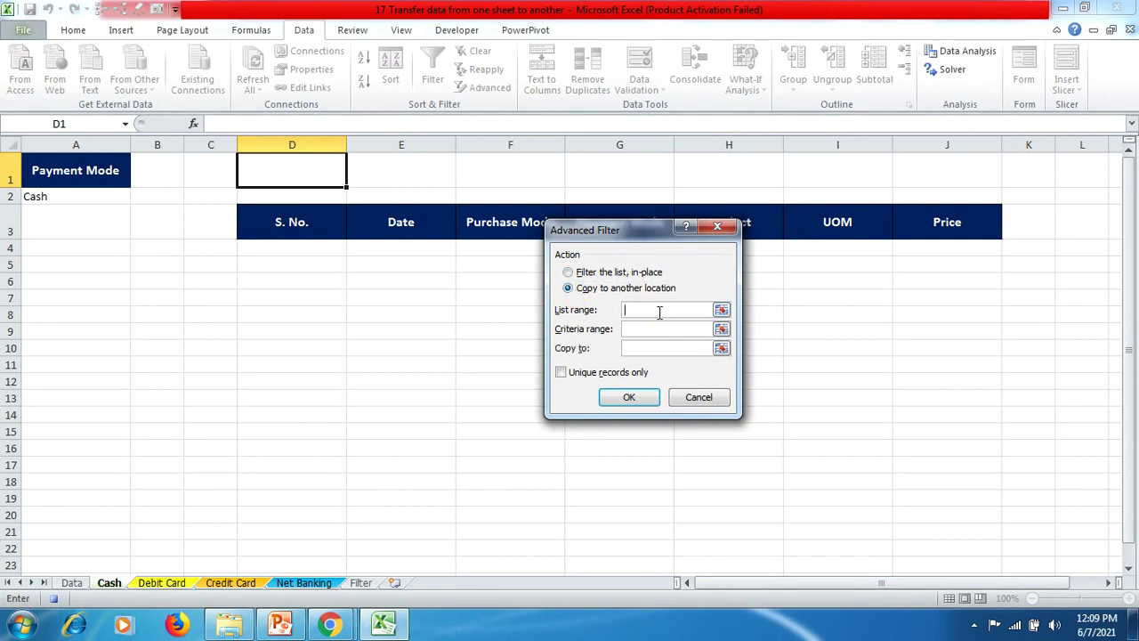
left_click(72, 581)
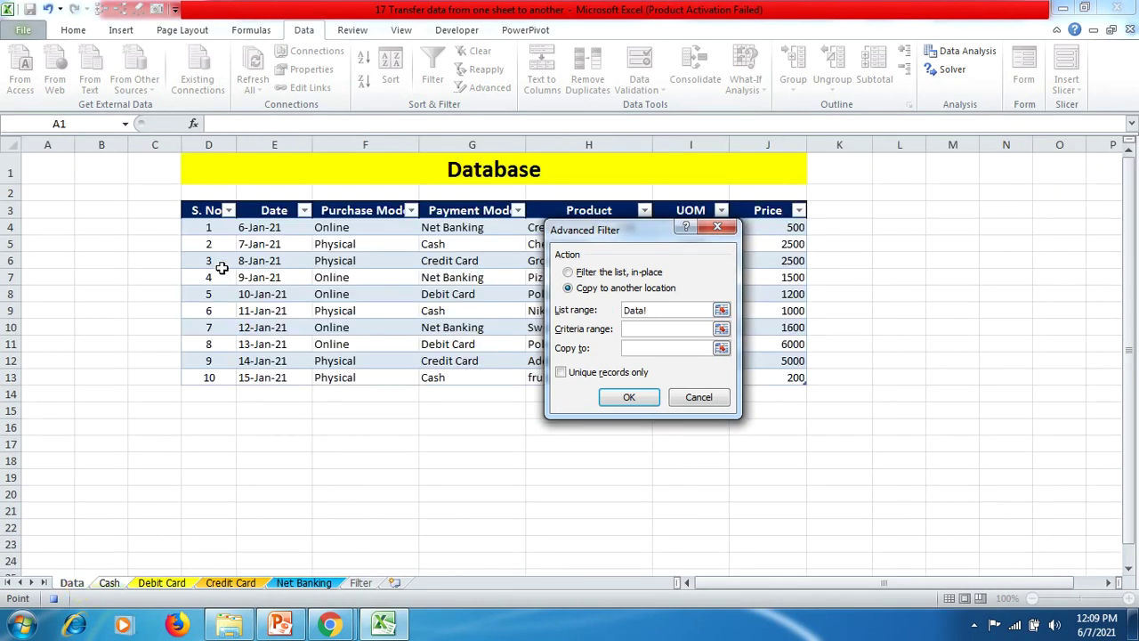
left_click_drag(205, 210, 779, 377)
left_click(651, 329)
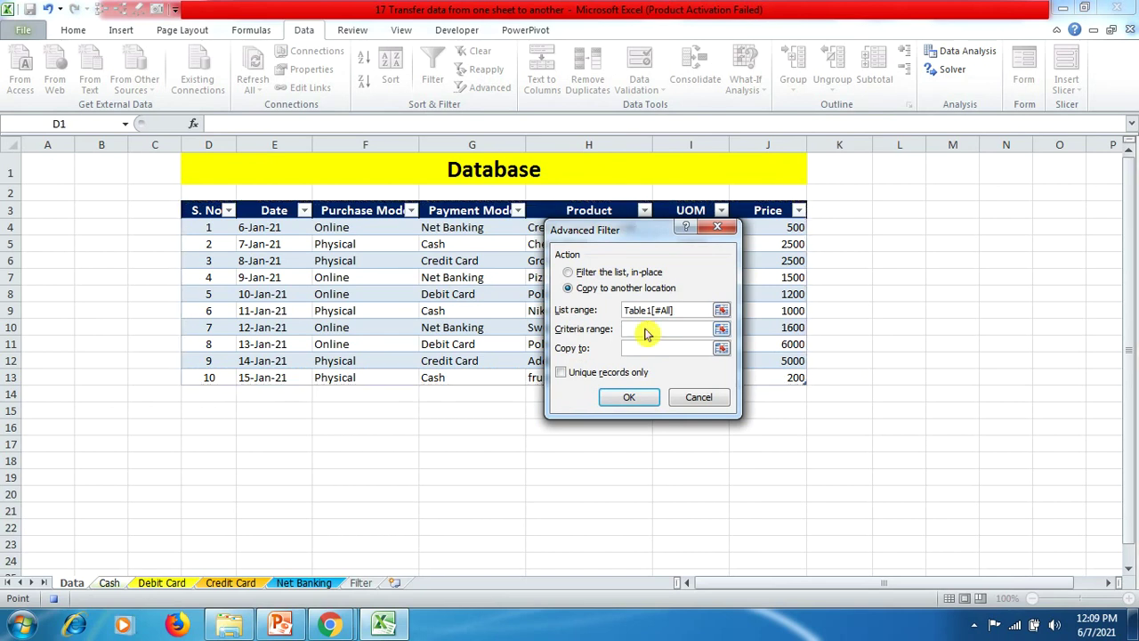
key("ctrl+Page_Down")
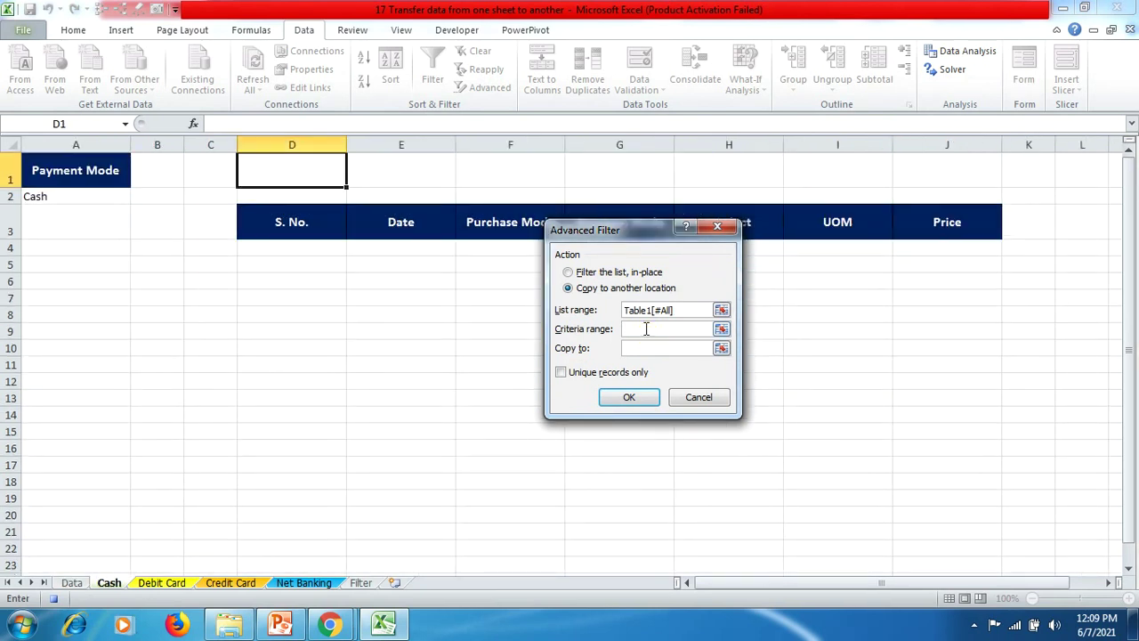
left_click_drag(94, 178, 101, 197)
left_click(677, 350)
left_click_drag(306, 225, 969, 224)
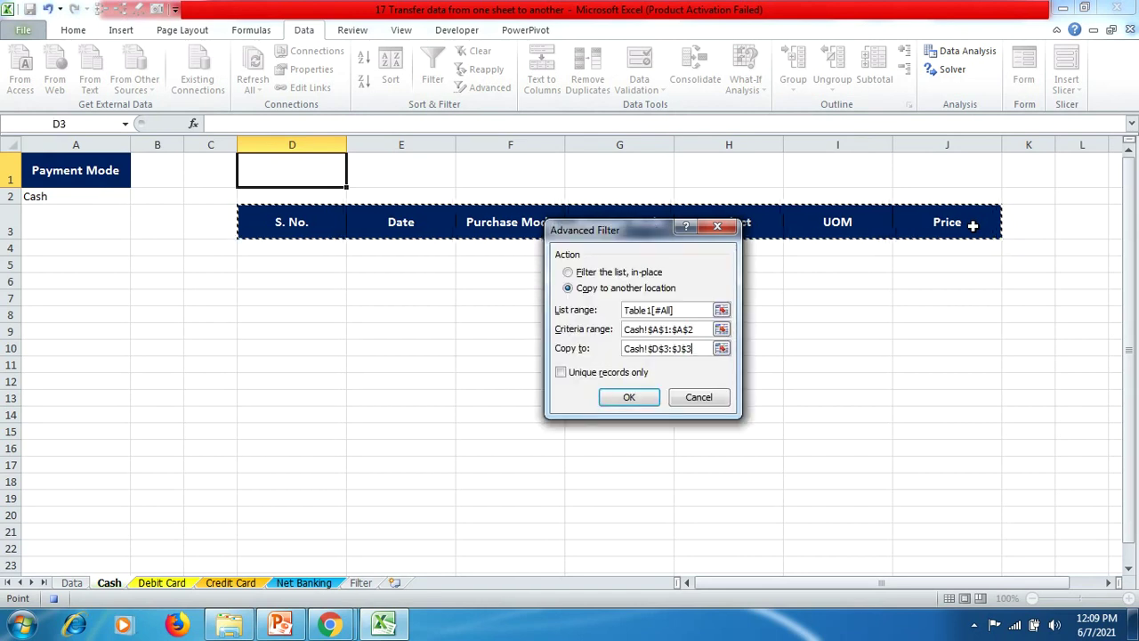
left_click(629, 398)
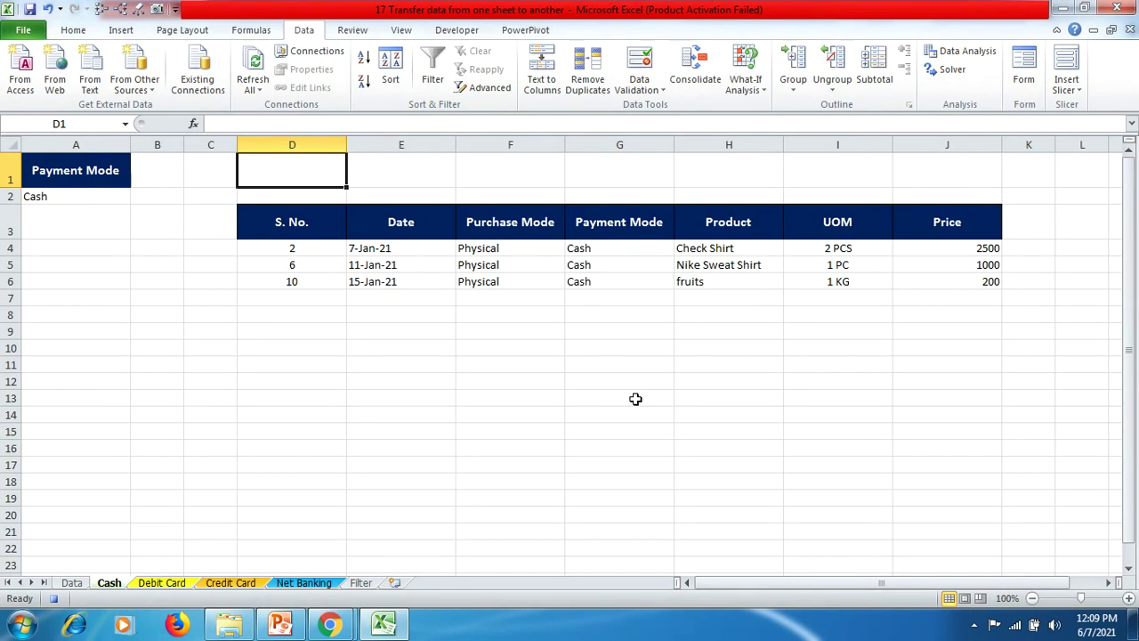
left_click(55, 599)
Step: On the Debit Card sheet, select D1 and start recording a macro named Debitcard
left_click(156, 584)
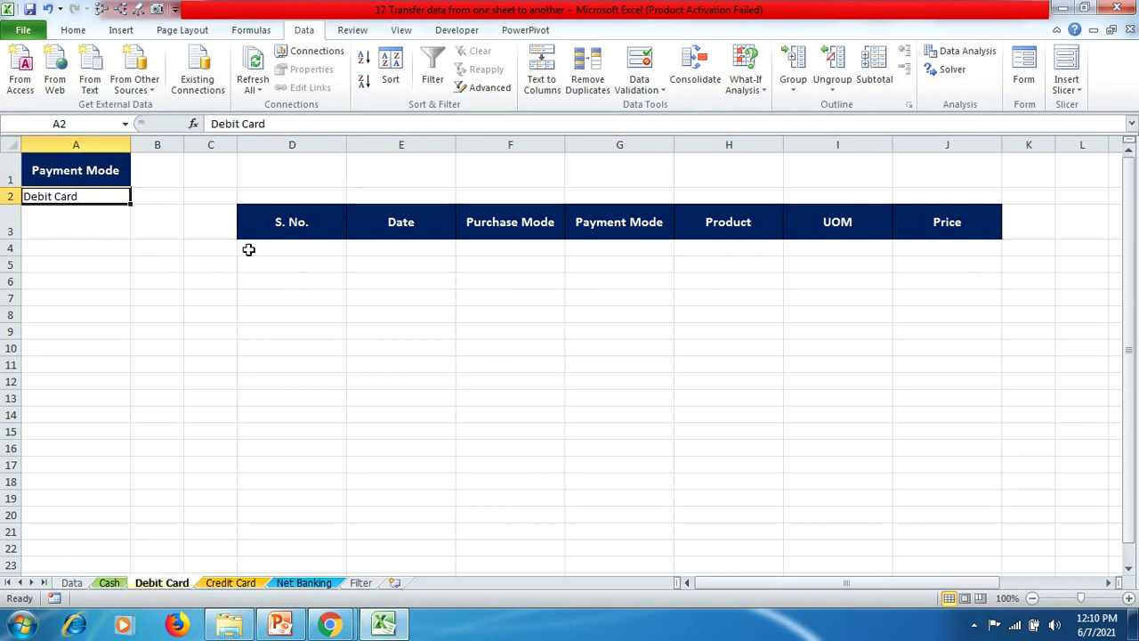
left_click(307, 167)
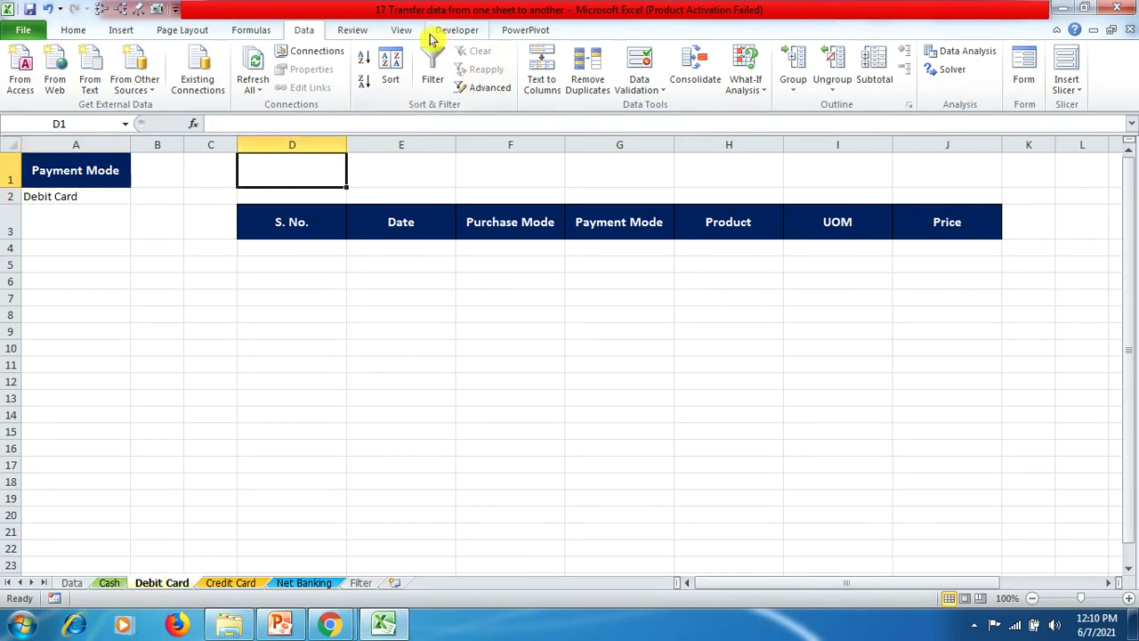
left_click(400, 32)
left_click(910, 80)
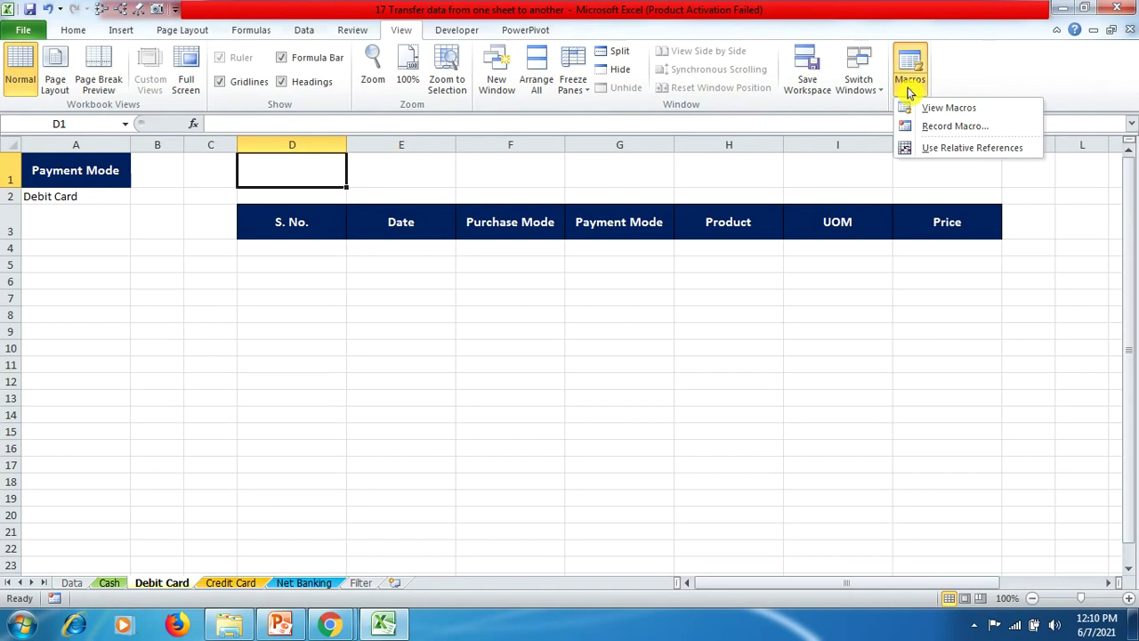
left_click(945, 125)
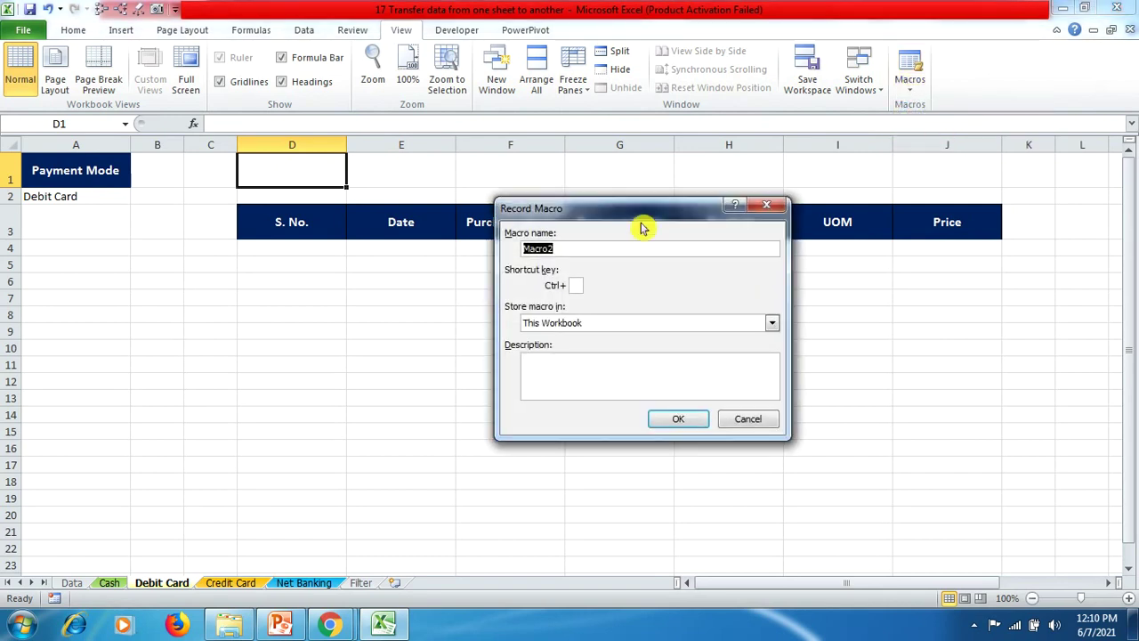
type("Debi")
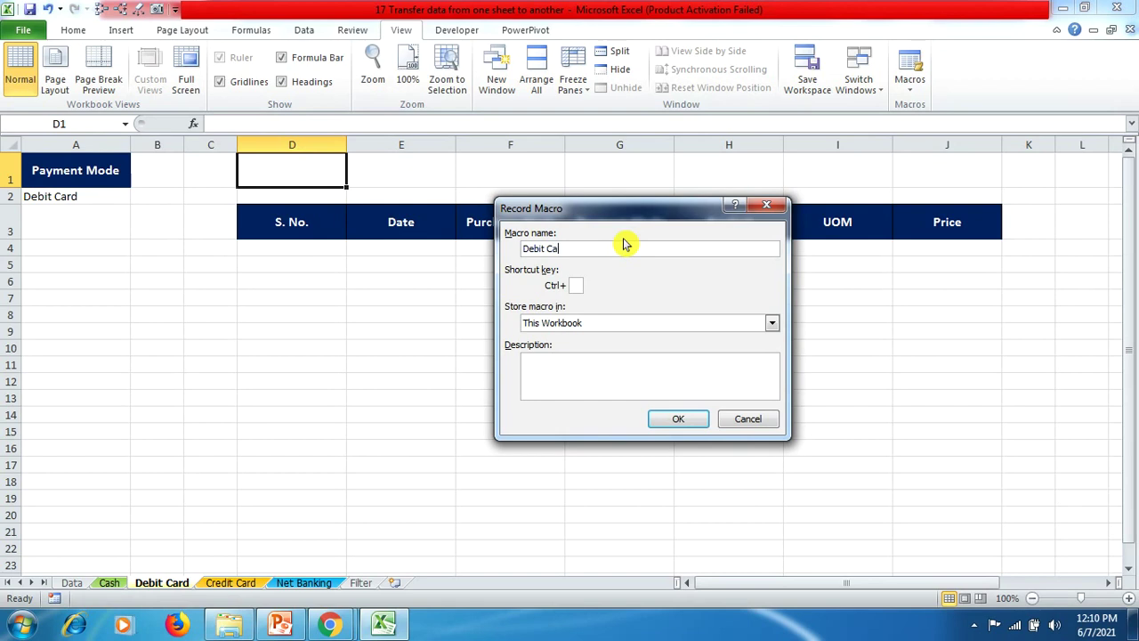
type("t C")
key("BackSpace")
key("BackSpace")
type("c")
key("Return")
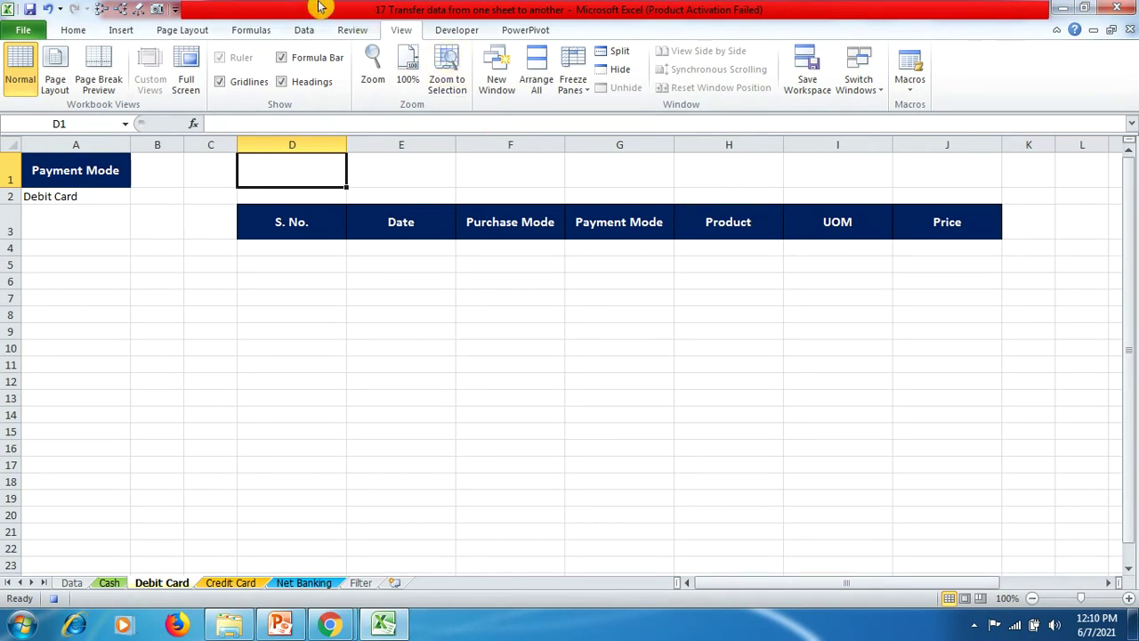
Step: Open Advanced Filter with copy-to-another-location and the whole Database table as list range
left_click(301, 30)
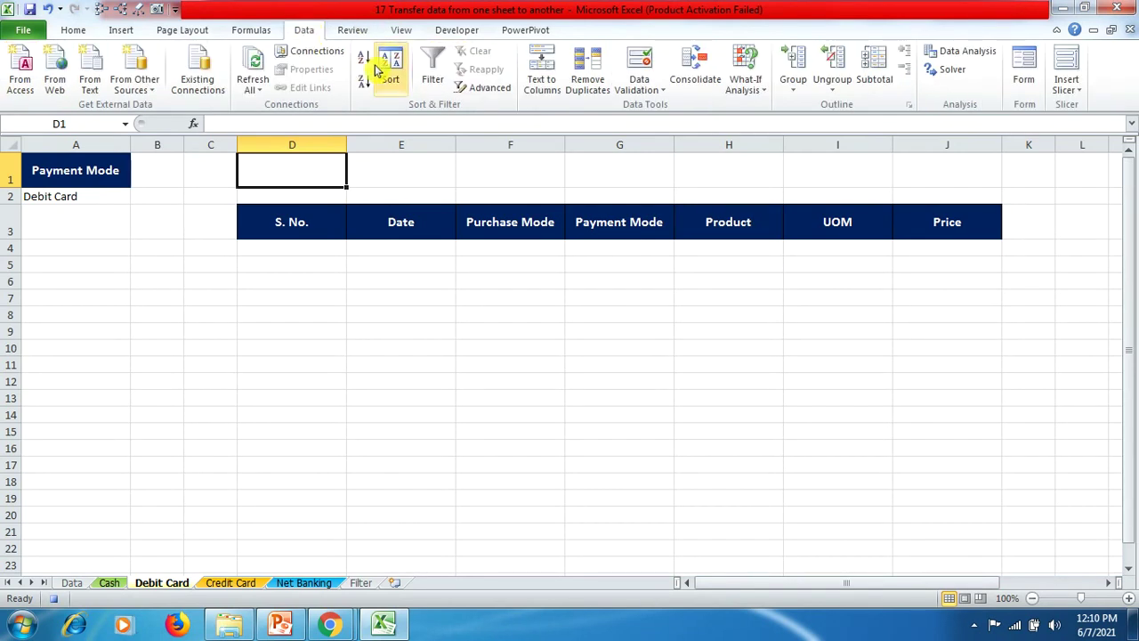
left_click(467, 87)
left_click(567, 287)
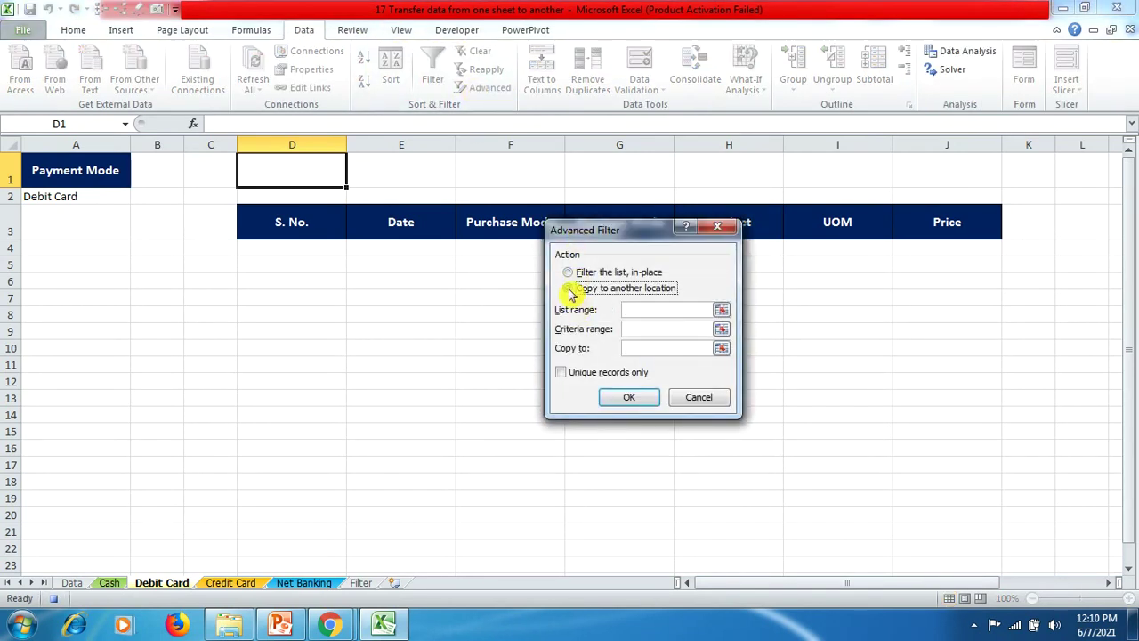
left_click(642, 313)
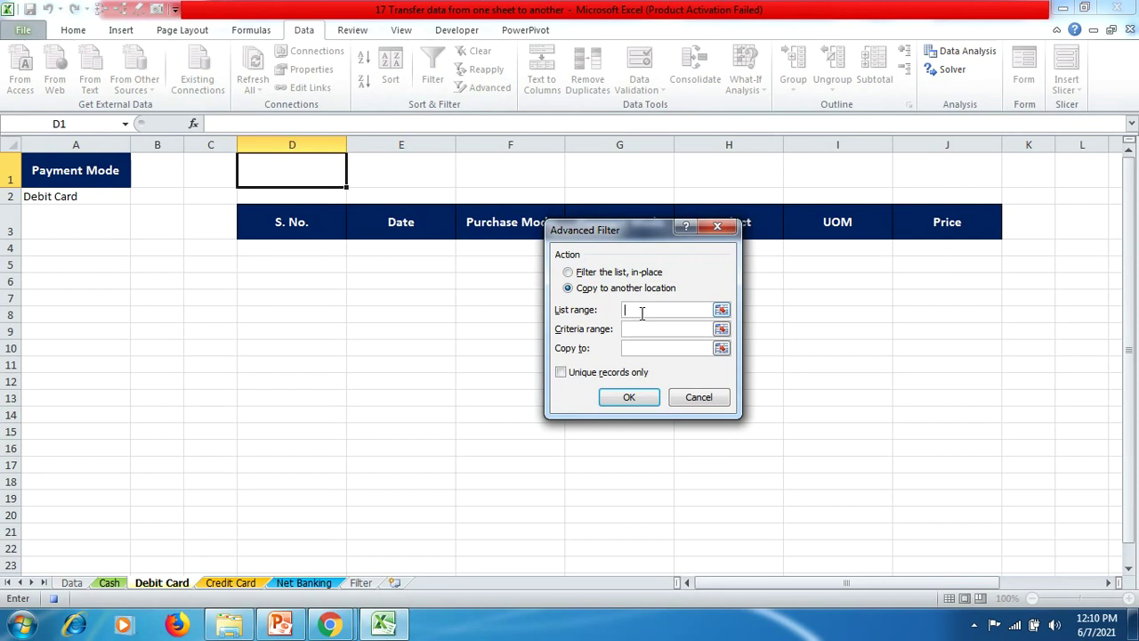
left_click(69, 582)
left_click_drag(187, 210, 806, 381)
left_click_drag(587, 369, 586, 370)
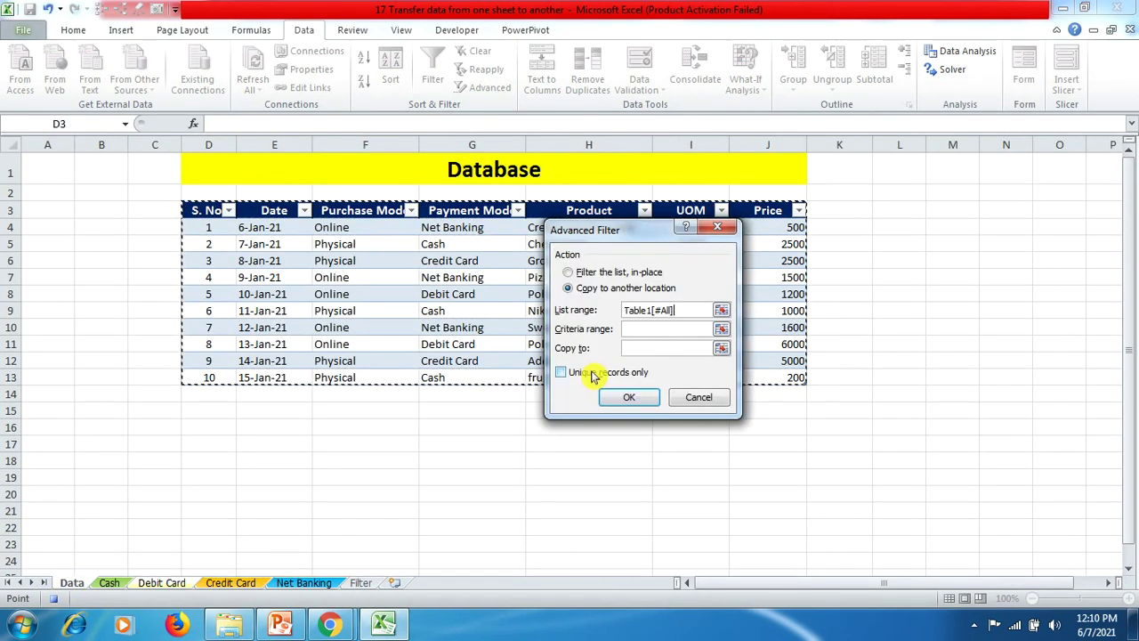
Step: Use 'Debit Card'!A1:A2 as criteria, copy to D3:J3, run the filter and stop recording
left_click(644, 331)
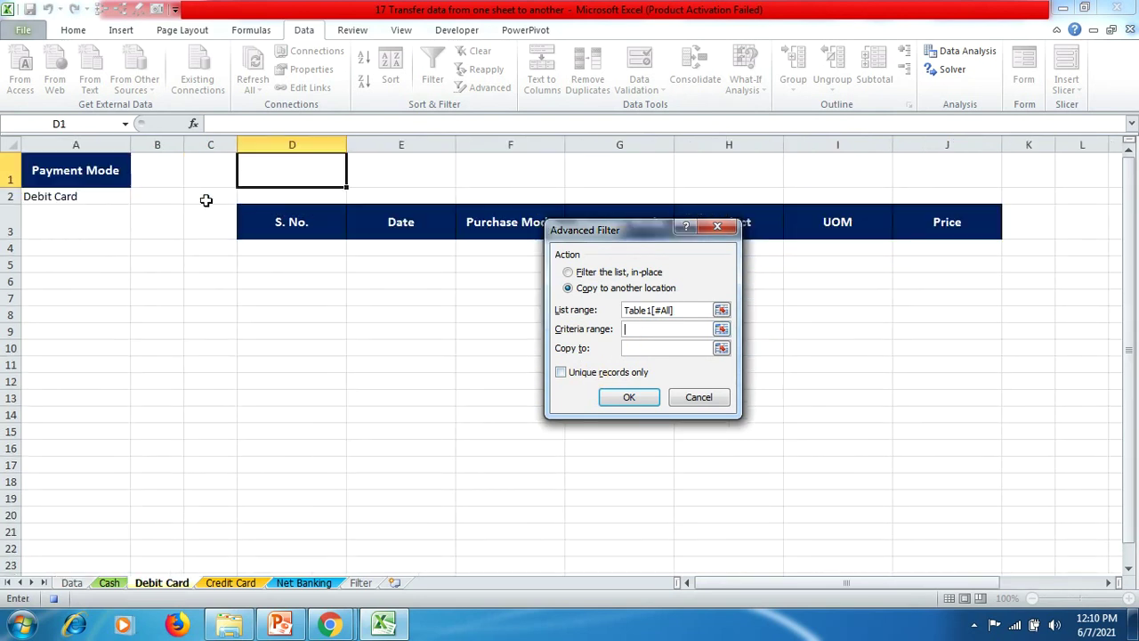
left_click_drag(109, 169, 107, 198)
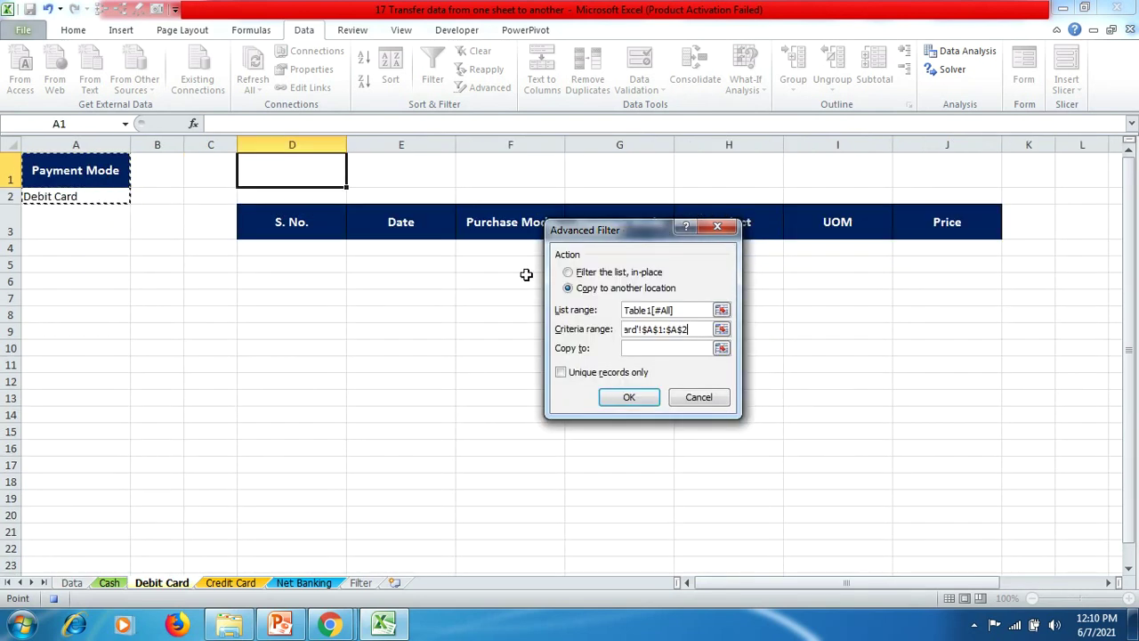
left_click(636, 349)
left_click_drag(336, 232, 905, 222)
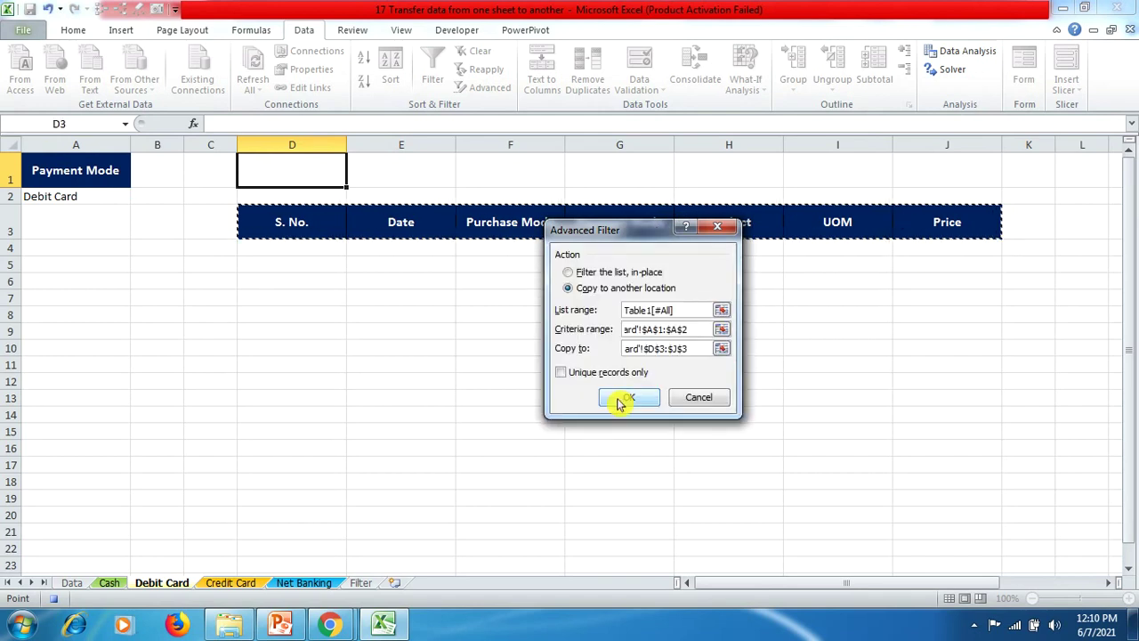
left_click(621, 400)
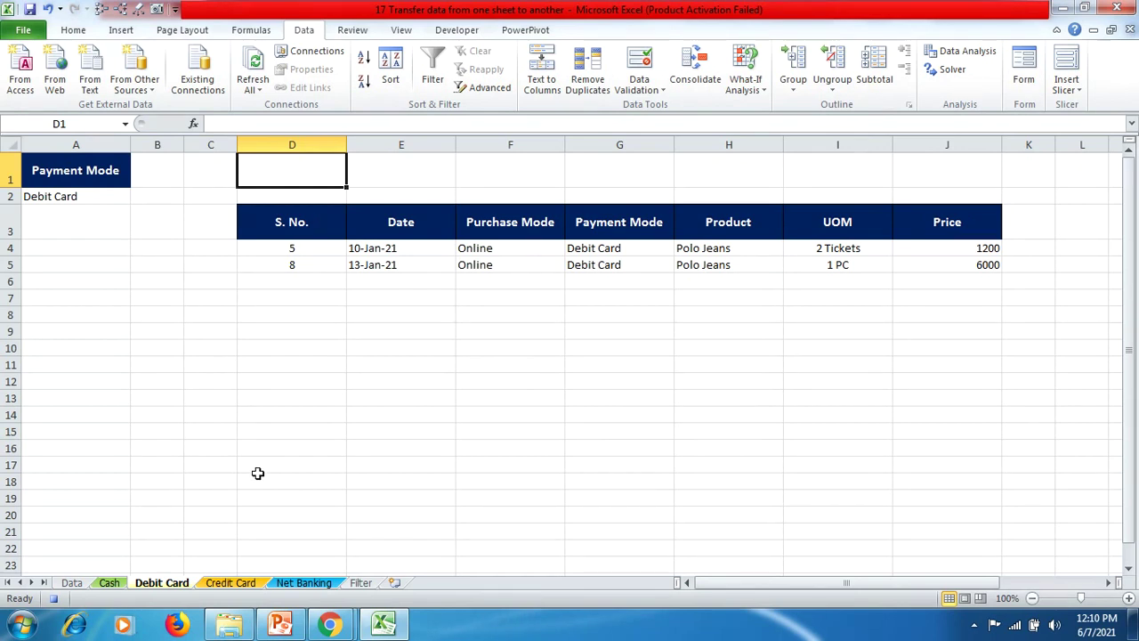
left_click(54, 599)
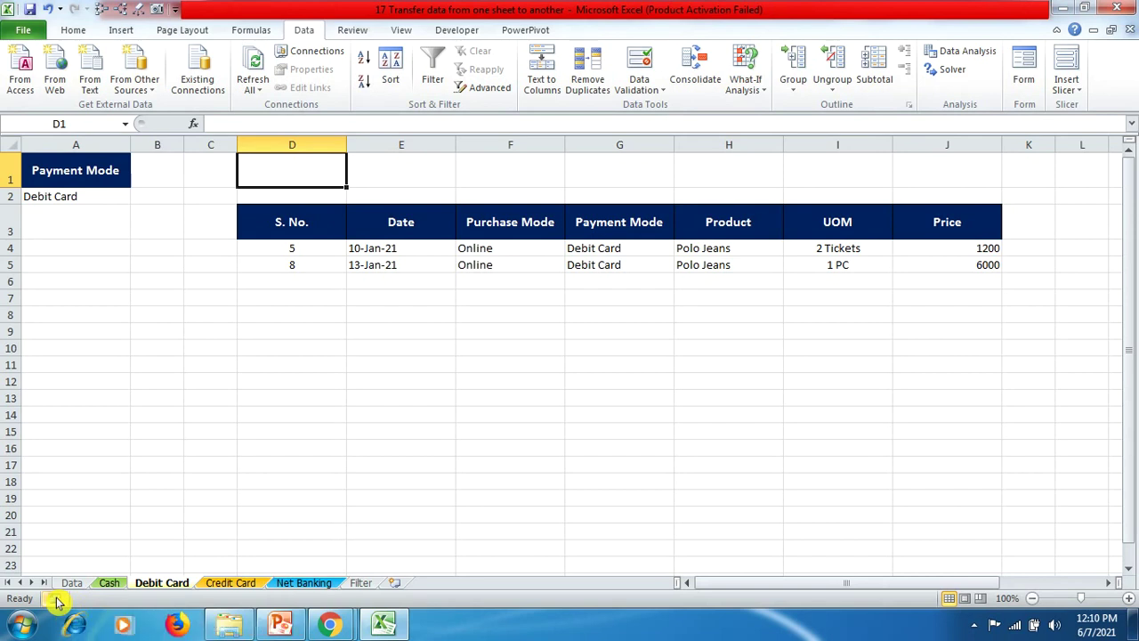
left_click(231, 583)
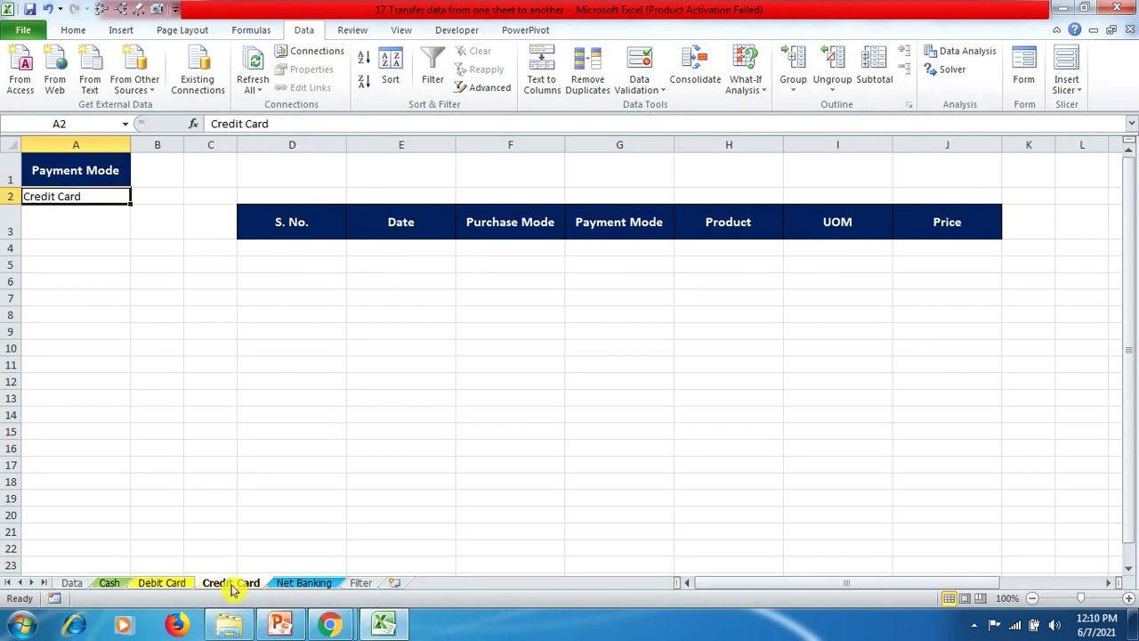
Step: Select D1 on the Credit Card sheet and start recording a macro named Creditcard
left_click(309, 172)
left_click(404, 30)
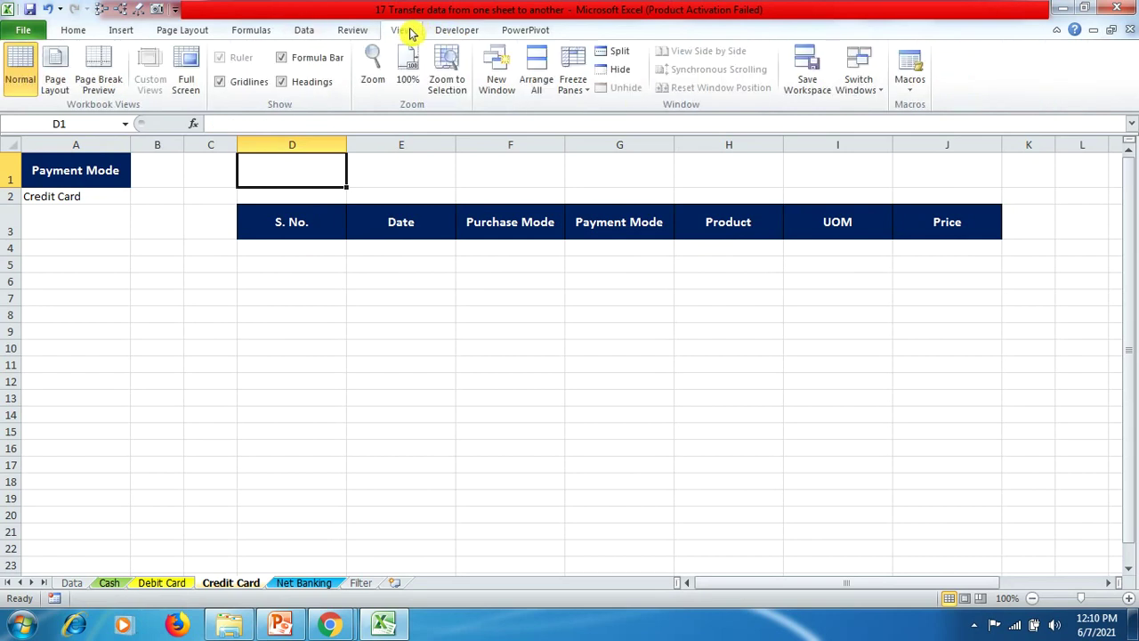
left_click(903, 94)
left_click(938, 129)
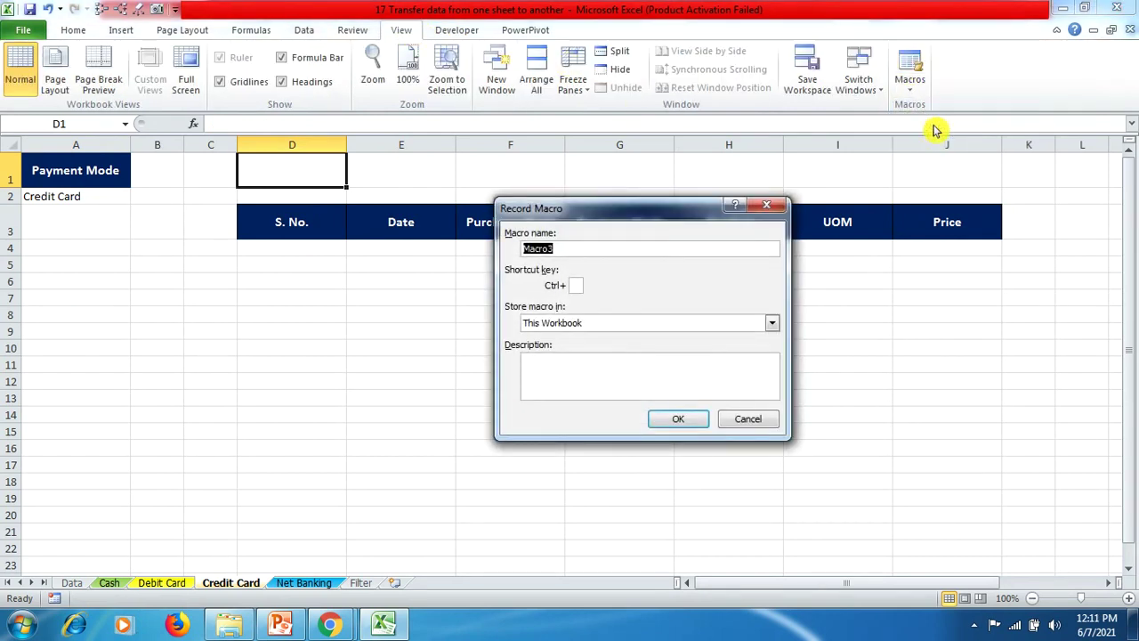
type("C")
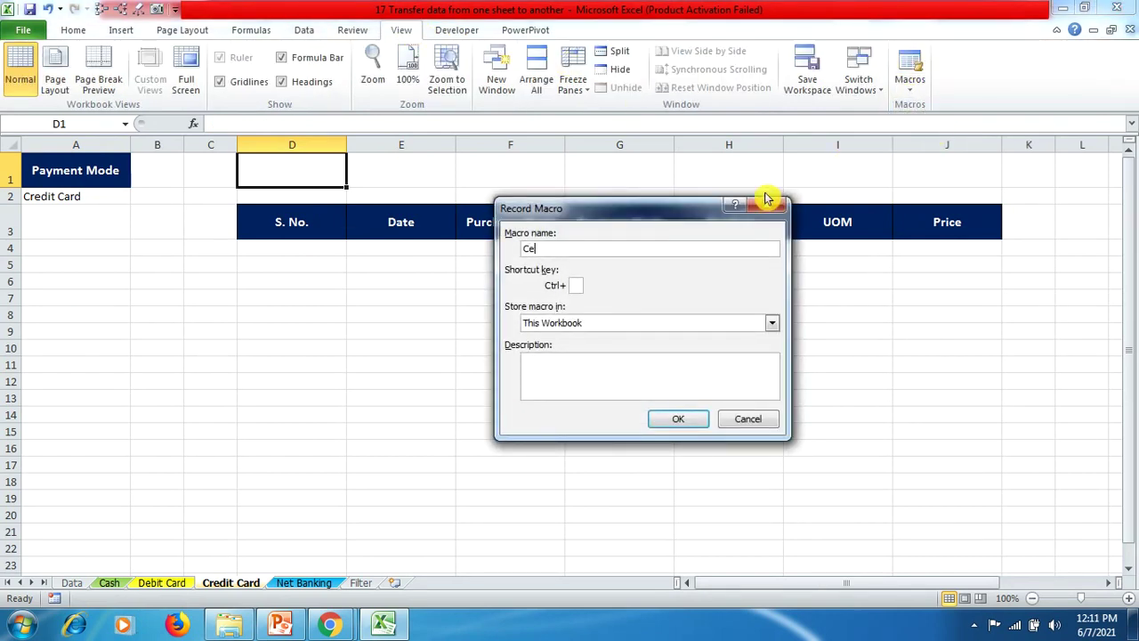
type("reditcard")
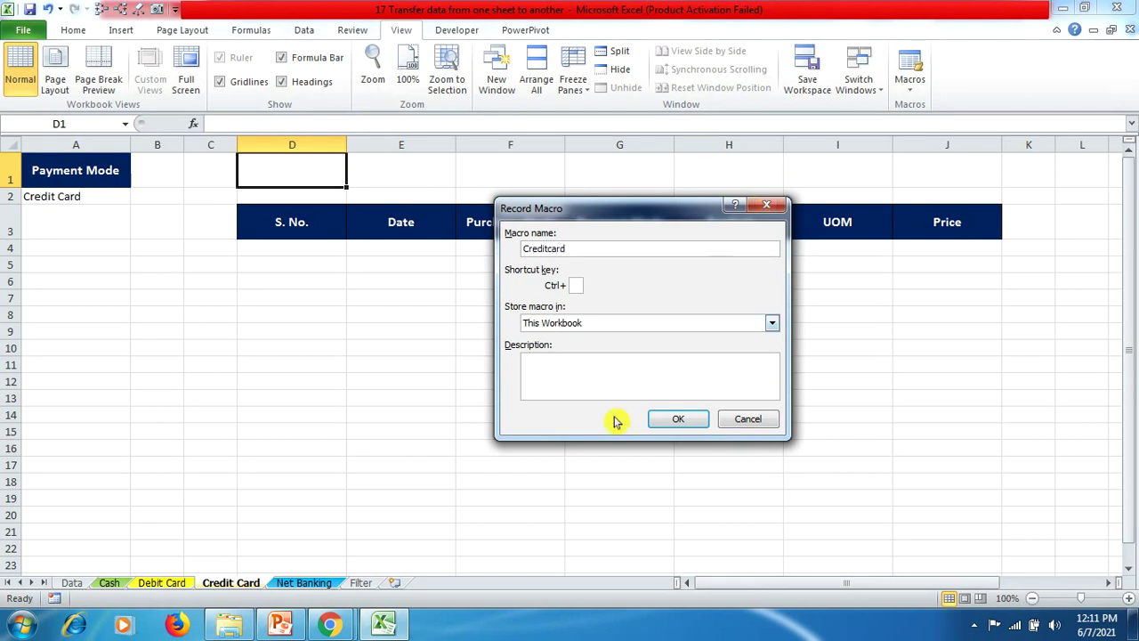
left_click(661, 419)
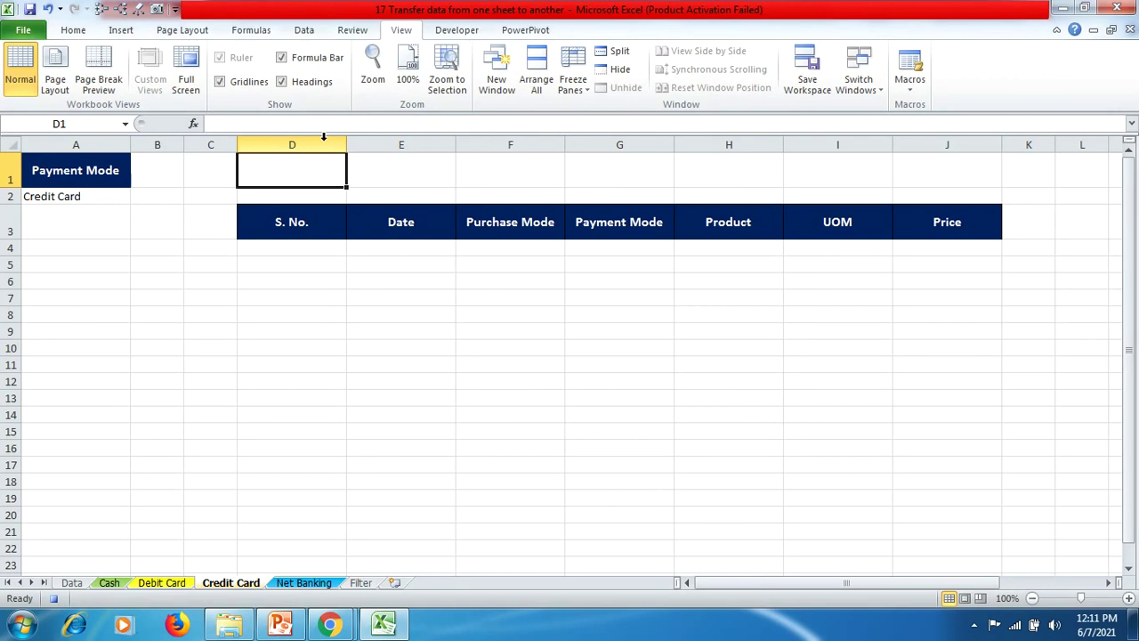
Step: Advanced-filter Table1 with criteria A1:A2 (Credit Card), copying matches to D3:J3 on the Credit Card sheet
left_click(305, 32)
left_click(477, 92)
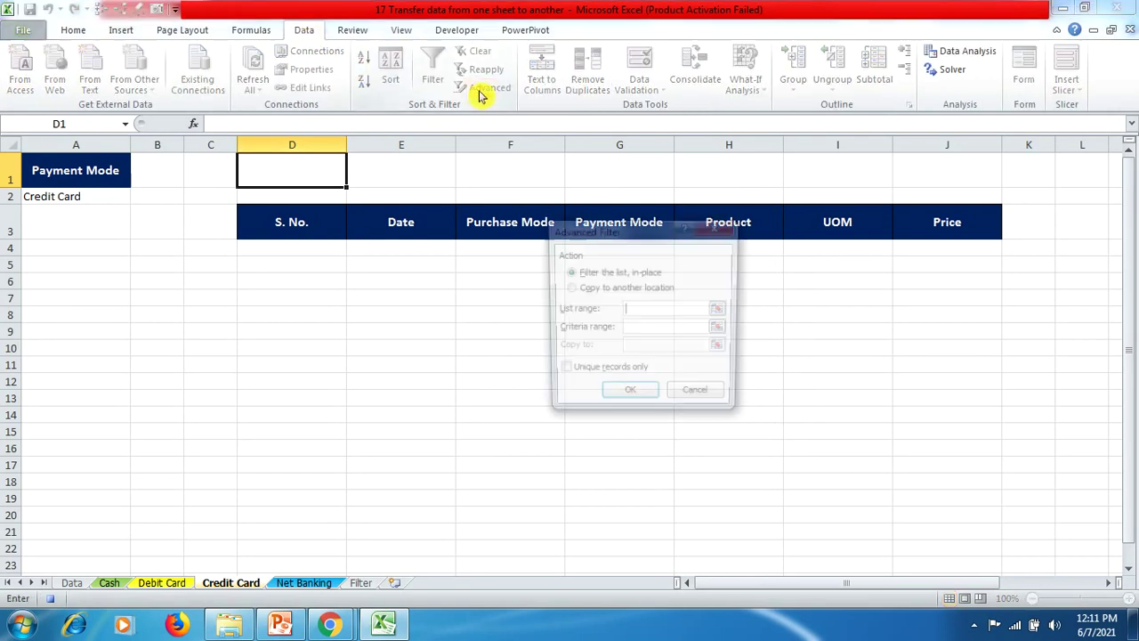
left_click(568, 287)
left_click(673, 308)
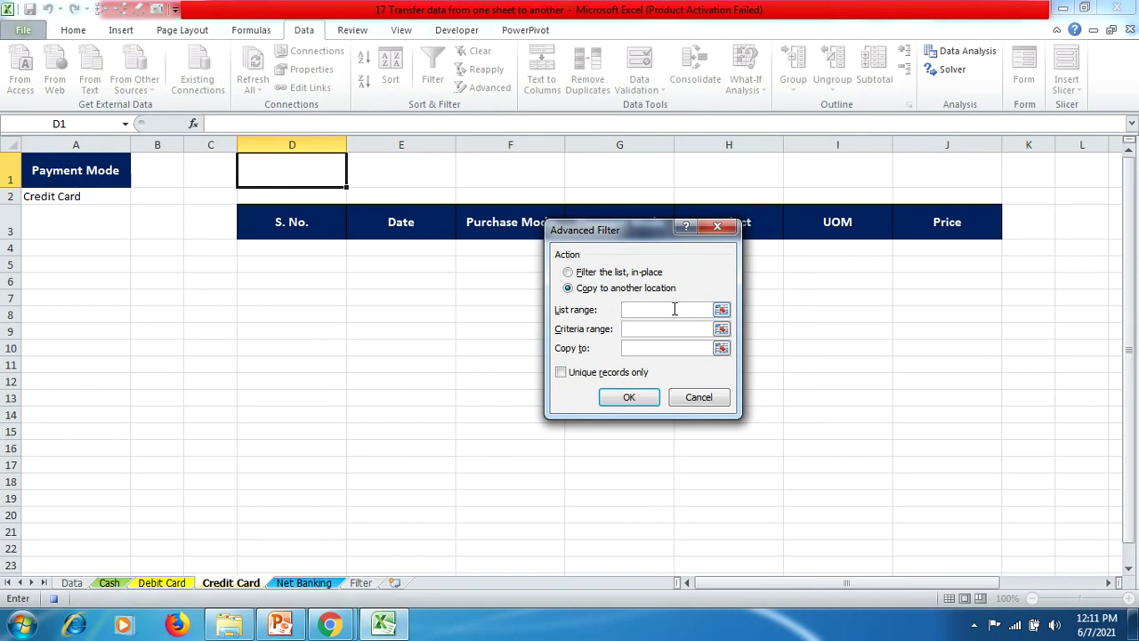
left_click(72, 581)
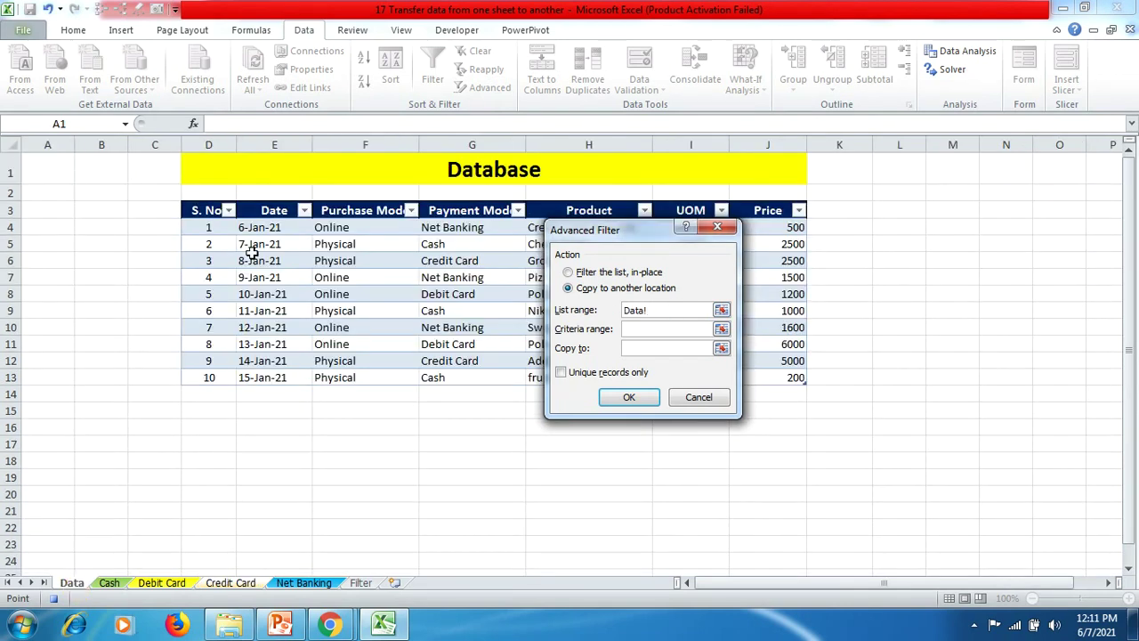
left_click_drag(205, 221, 761, 374)
left_click(647, 330)
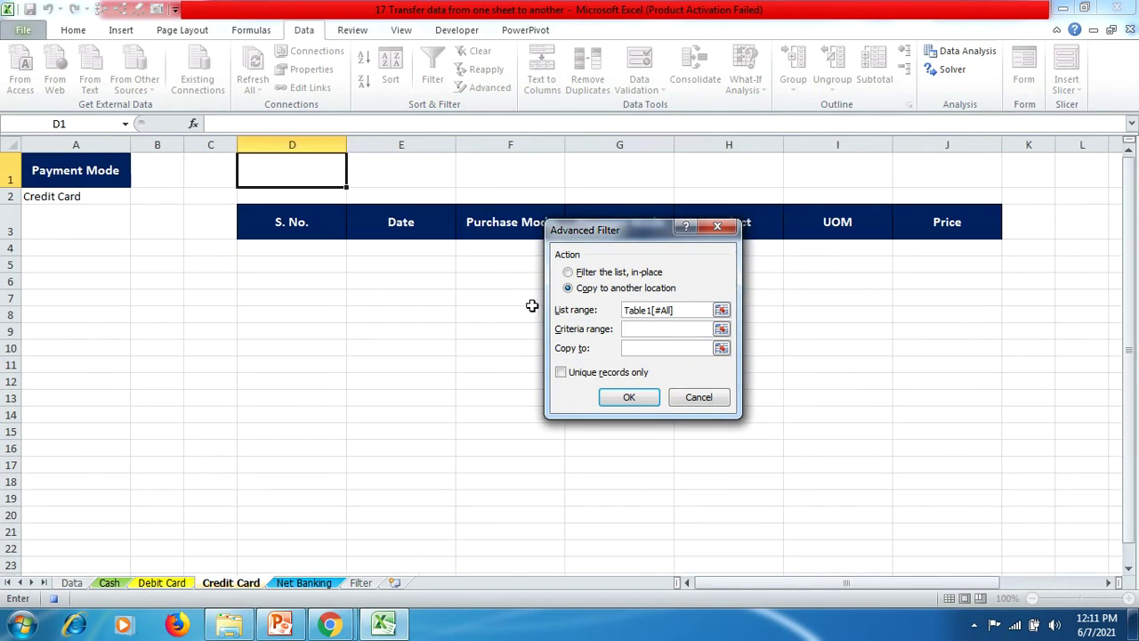
left_click_drag(96, 174, 99, 197)
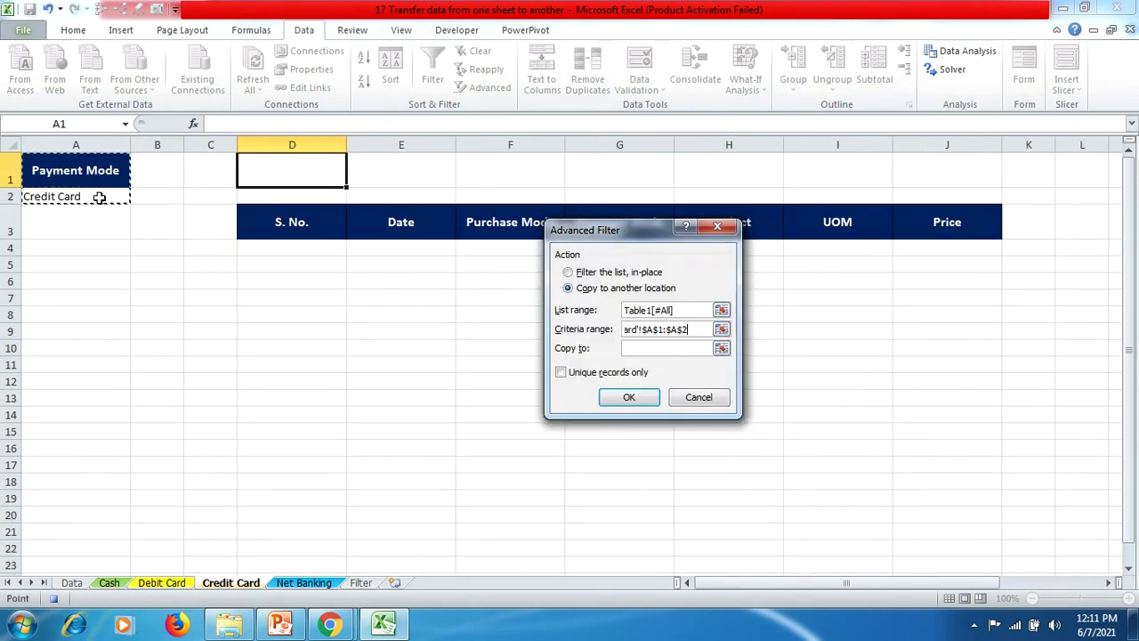
left_click(631, 348)
mouse_move(325, 224)
left_mouse_down()
mouse_move(732, 186)
mouse_move(949, 241)
mouse_move(959, 228)
left_mouse_up()
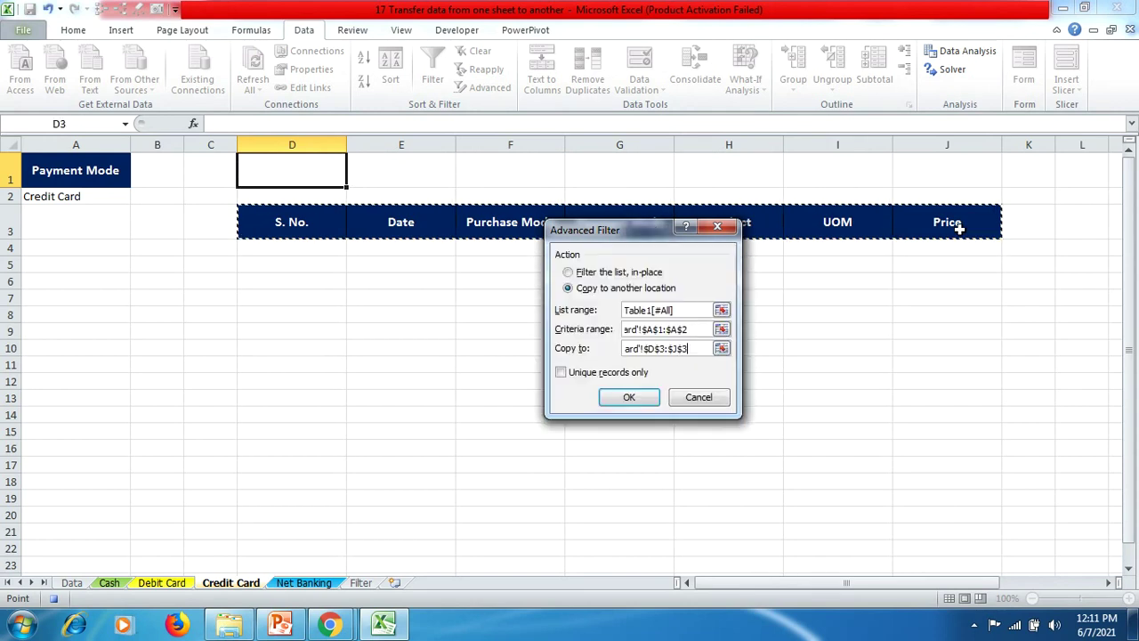
left_click(623, 397)
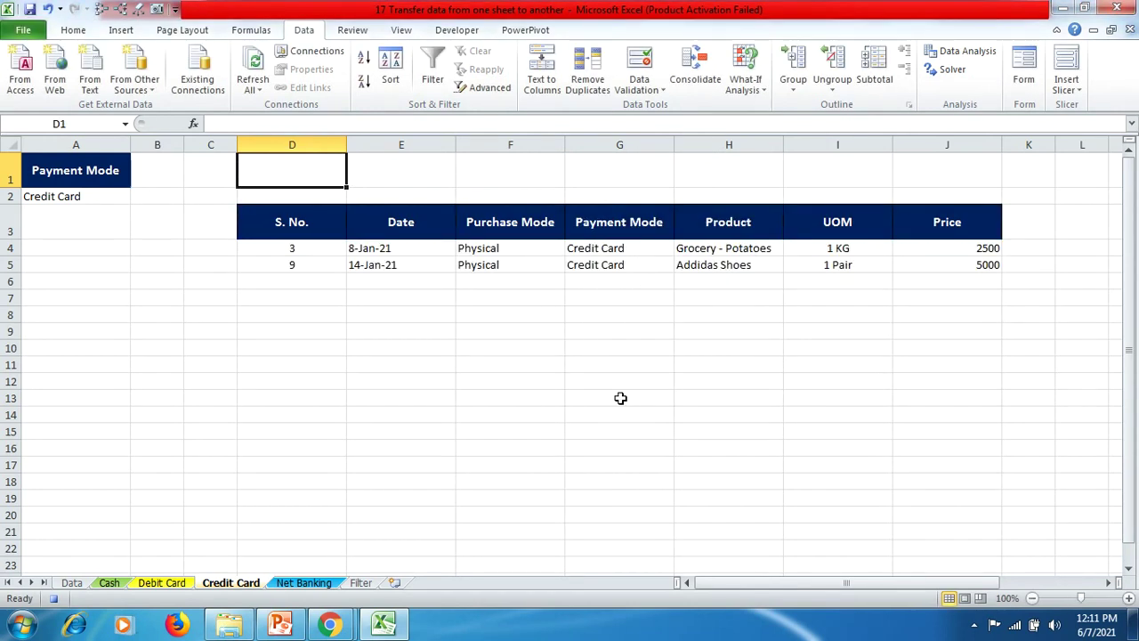
Step: Stop the Credit Card macro recording and select D1 on the Net Banking sheet
left_click(55, 601)
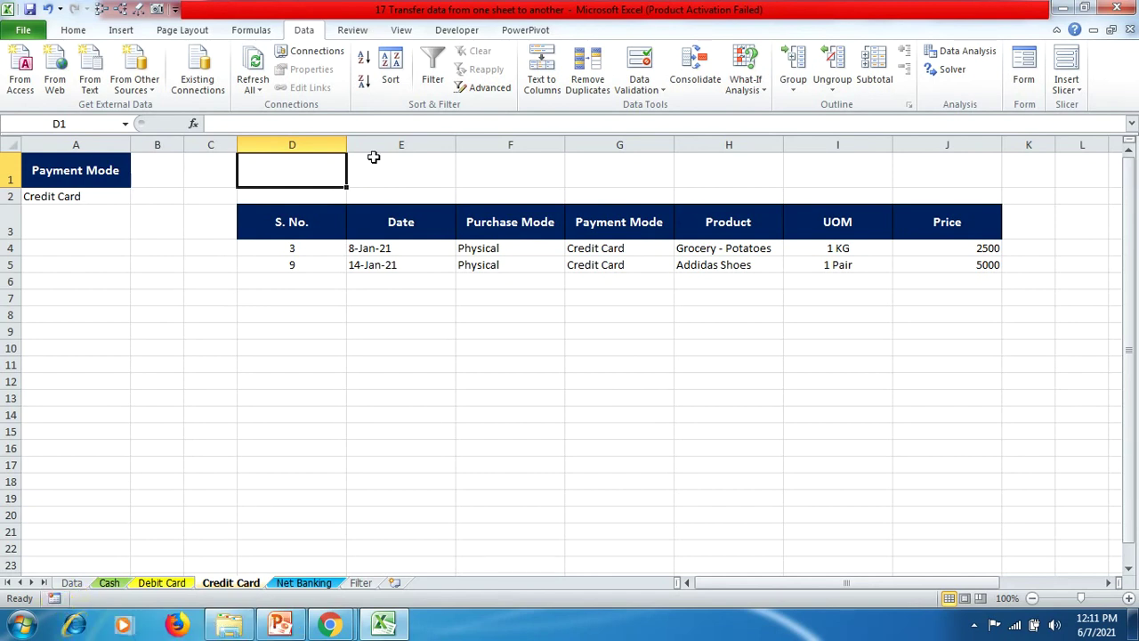
left_click(302, 583)
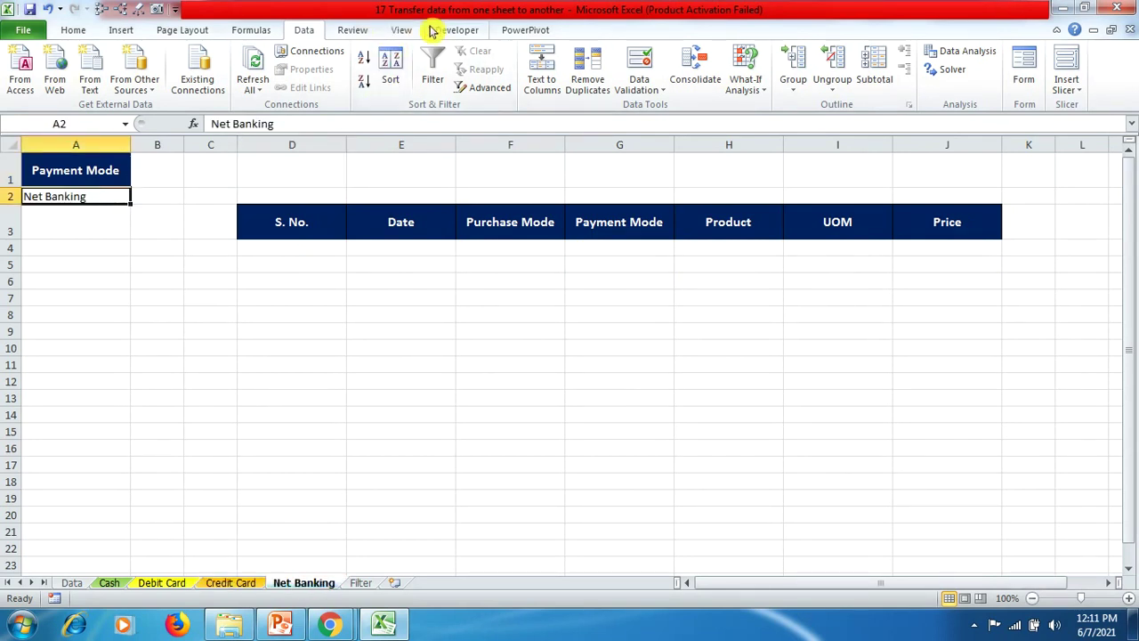
left_click(401, 30)
left_click(307, 170)
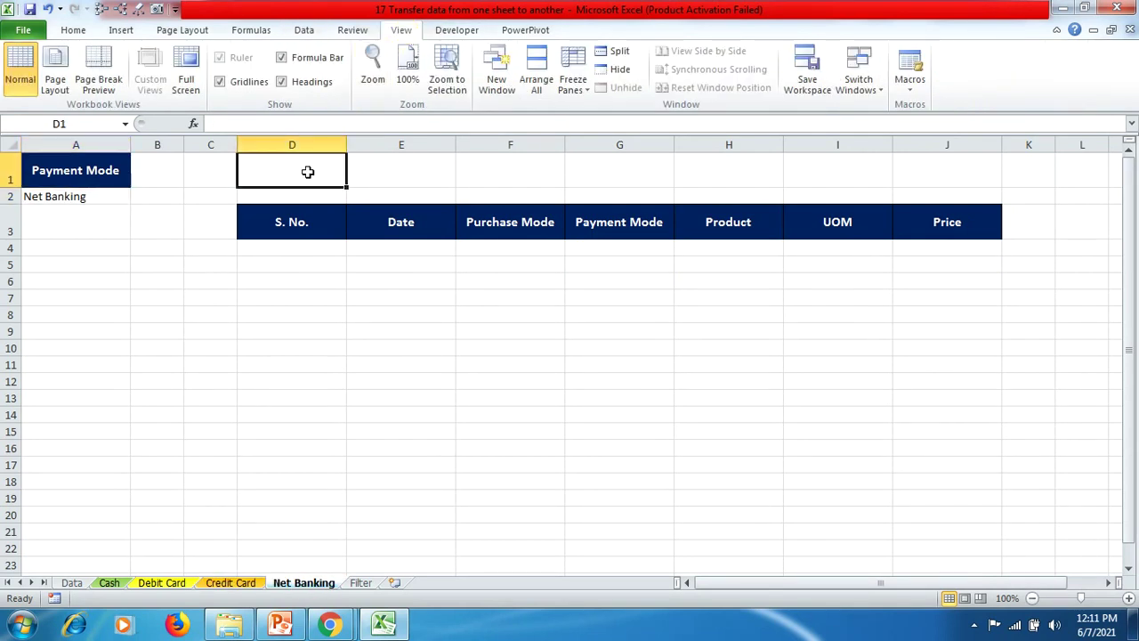
Step: Start recording a new macro named Netbanking
left_click(915, 82)
left_click(936, 128)
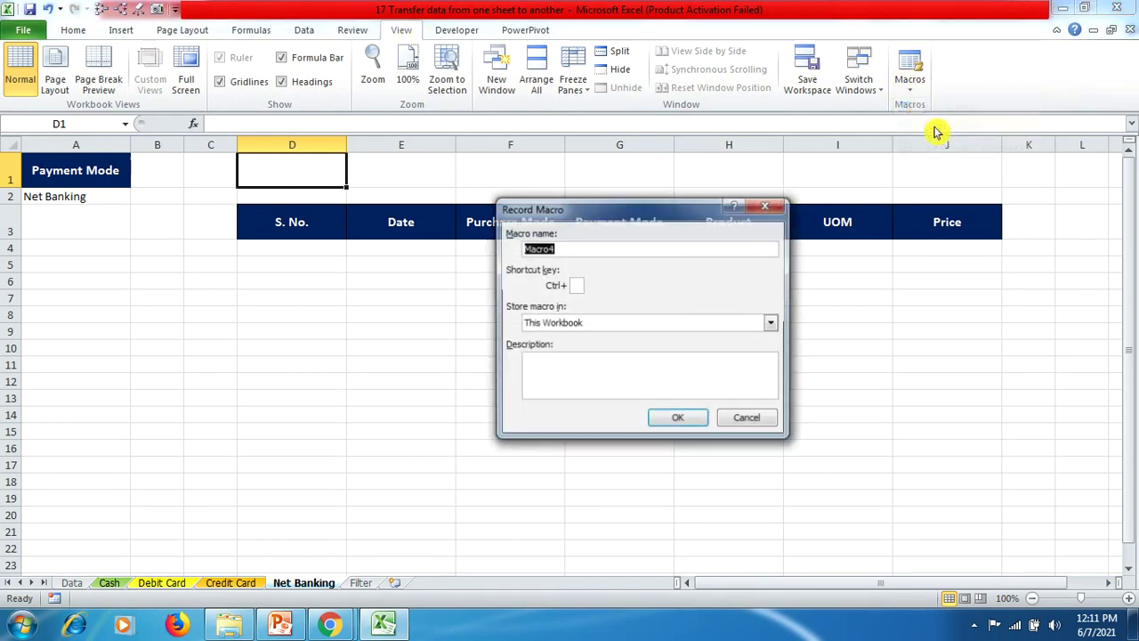
type("Netbanking")
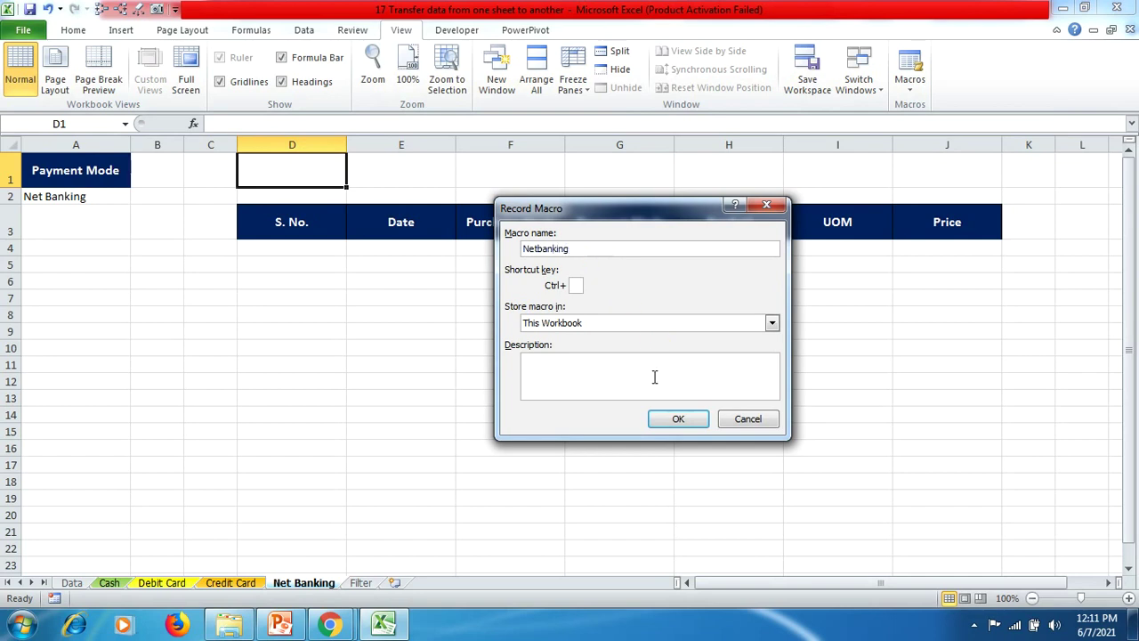
left_click(652, 416)
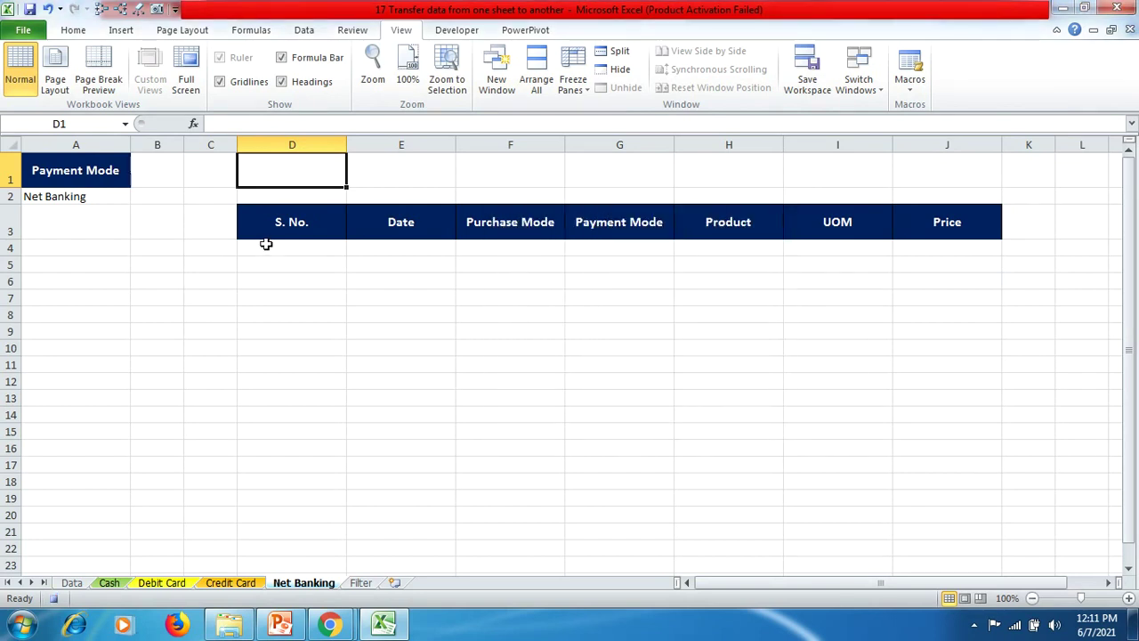
Step: Advanced-filter Table1 with criteria A1:A2 (Net Banking), copying matches to D3:J3 on the Net Banking sheet
left_click(304, 31)
left_click(492, 88)
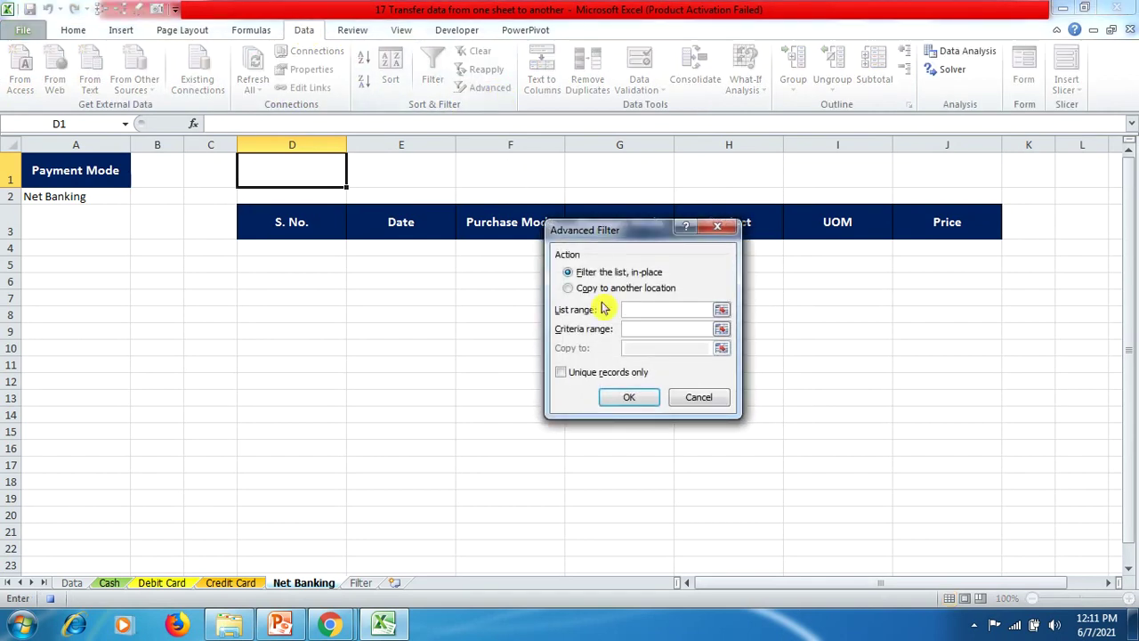
left_click(569, 287)
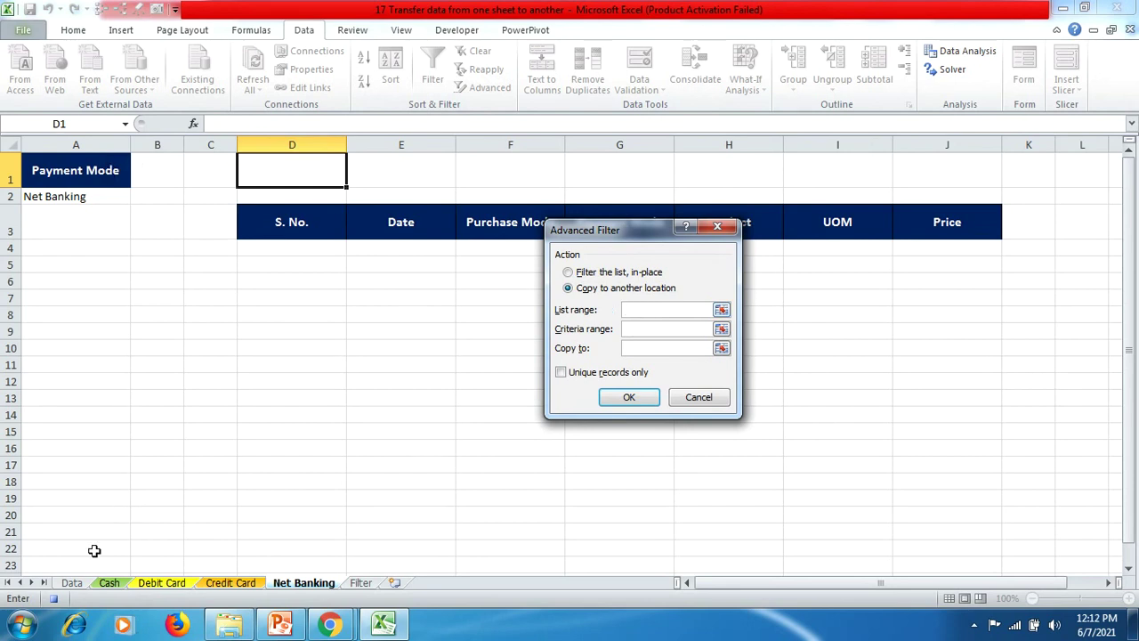
left_click(72, 583)
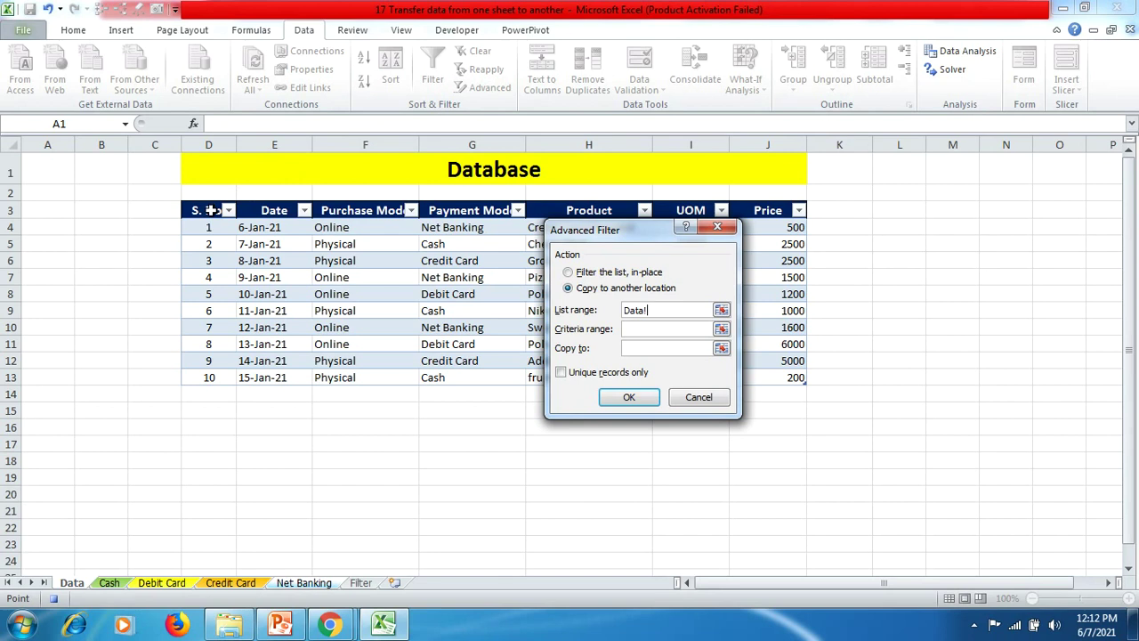
left_click_drag(211, 210, 756, 384)
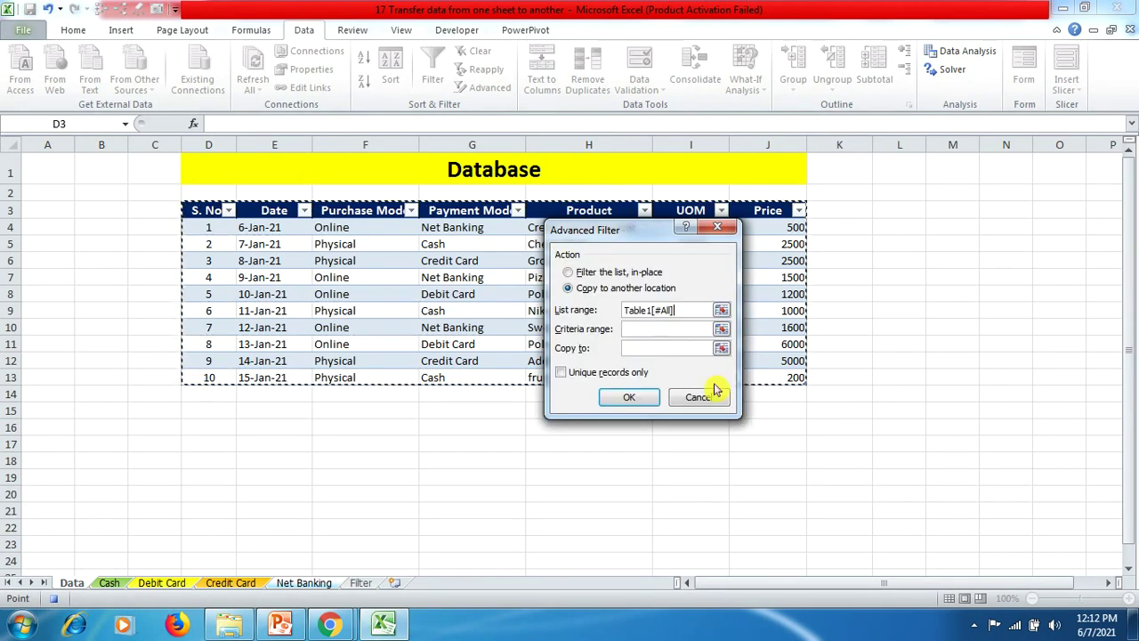
left_click(650, 326)
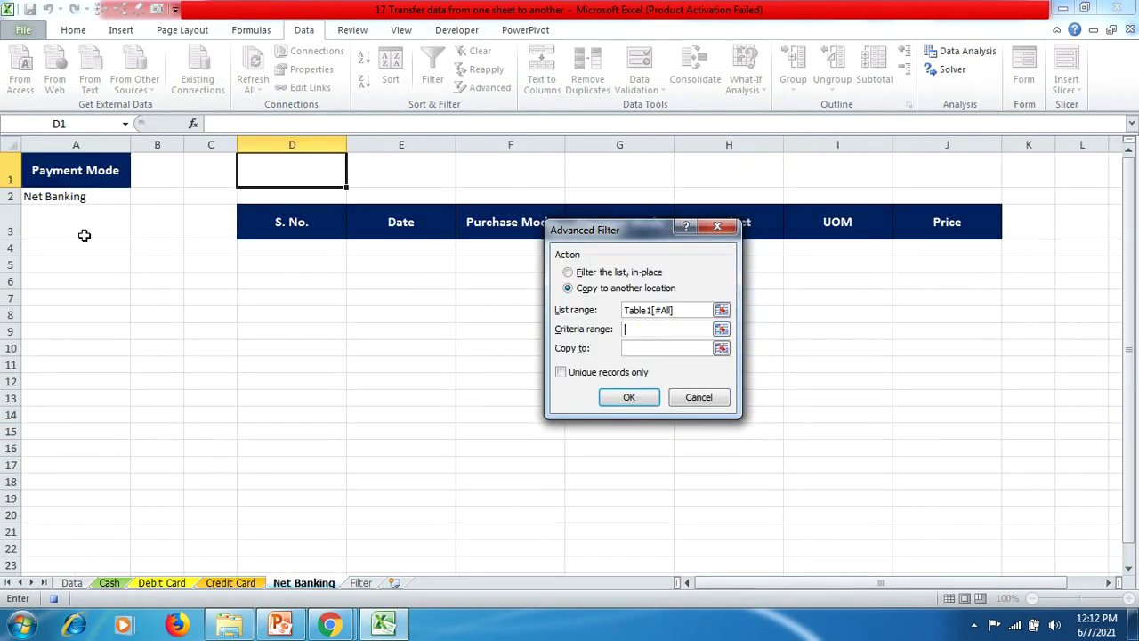
left_click_drag(92, 175, 89, 197)
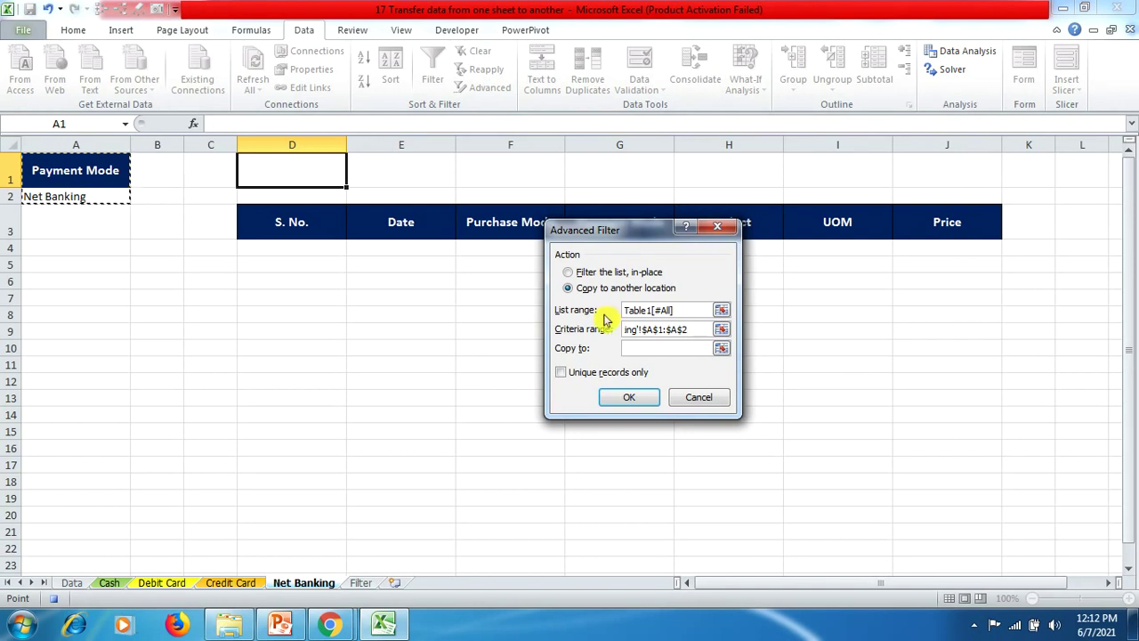
left_click(637, 348)
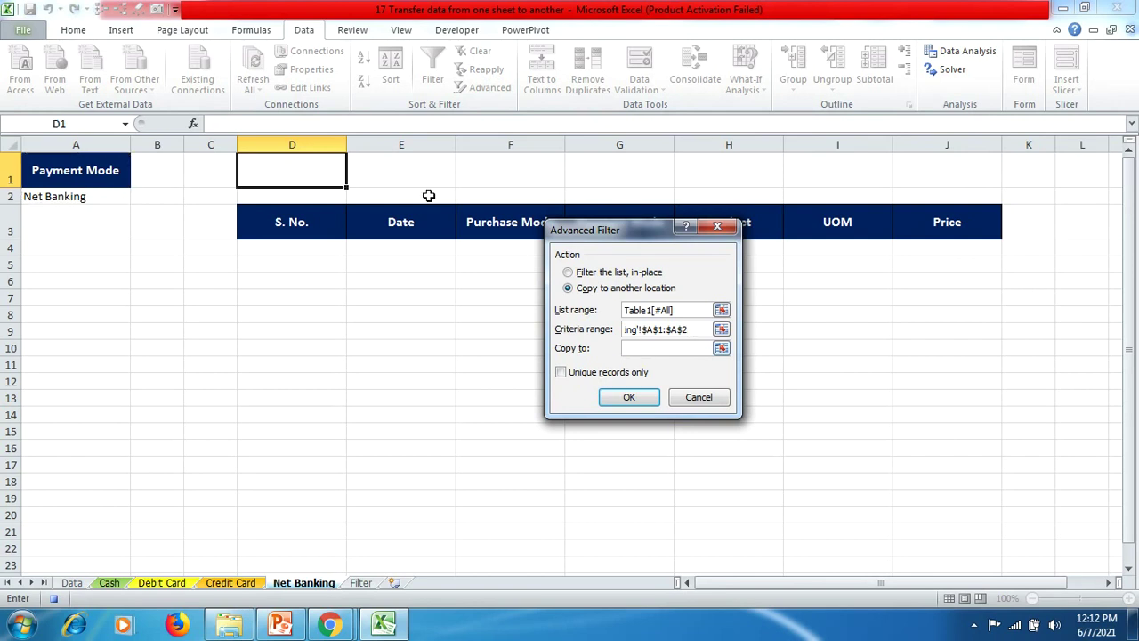
left_click_drag(287, 224, 941, 224)
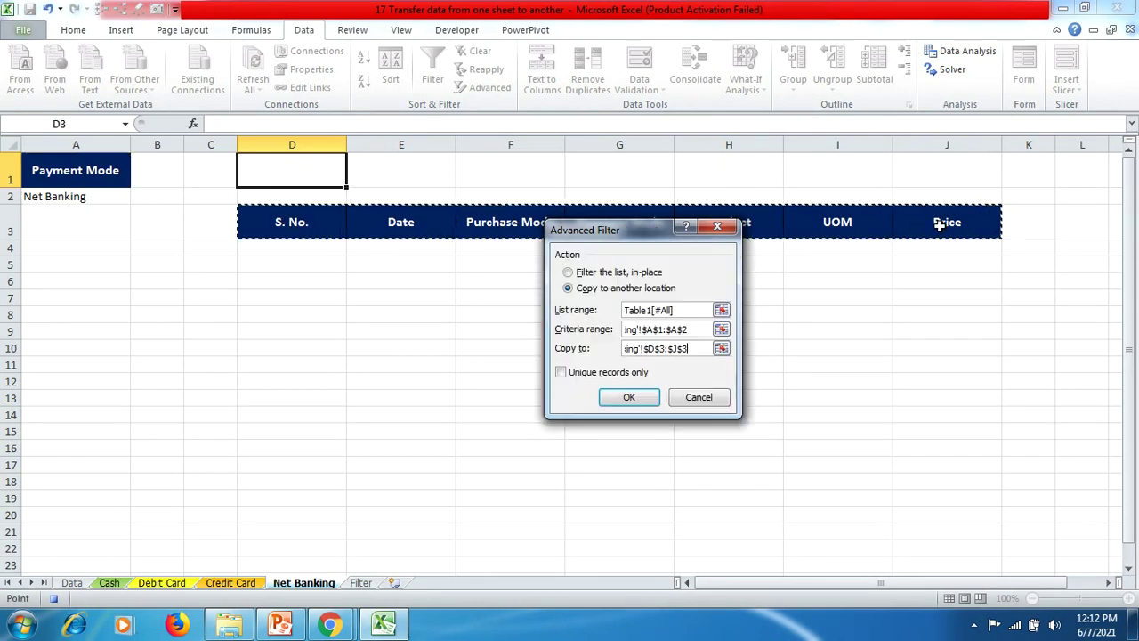
left_click(607, 396)
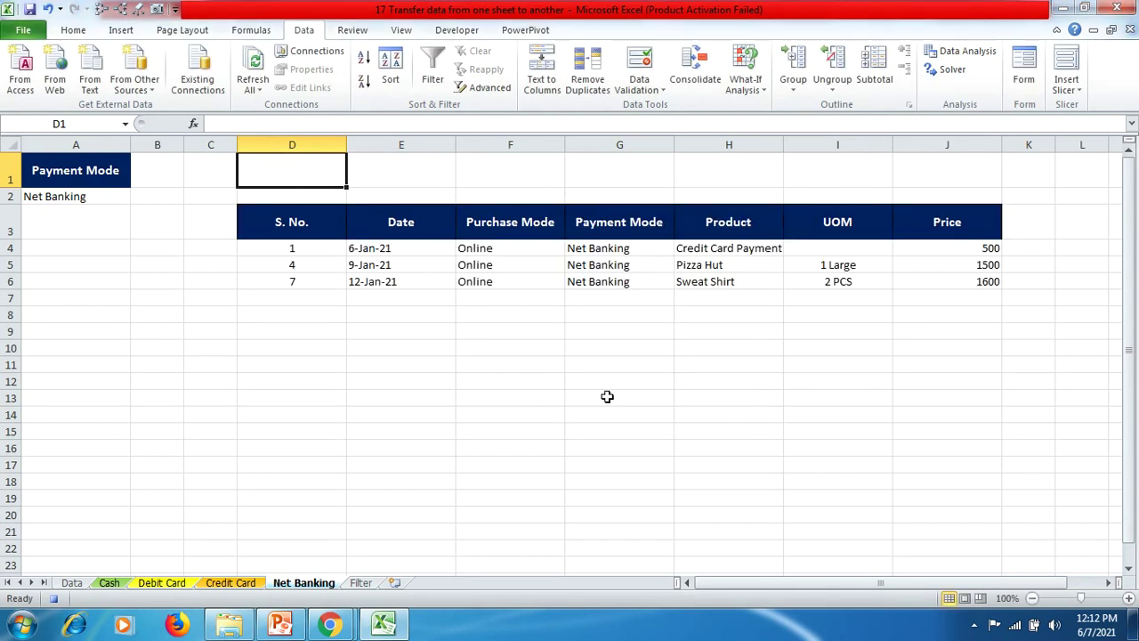
Step: Select the empty row 14 below the Data table, then clear the selection
left_click(68, 583)
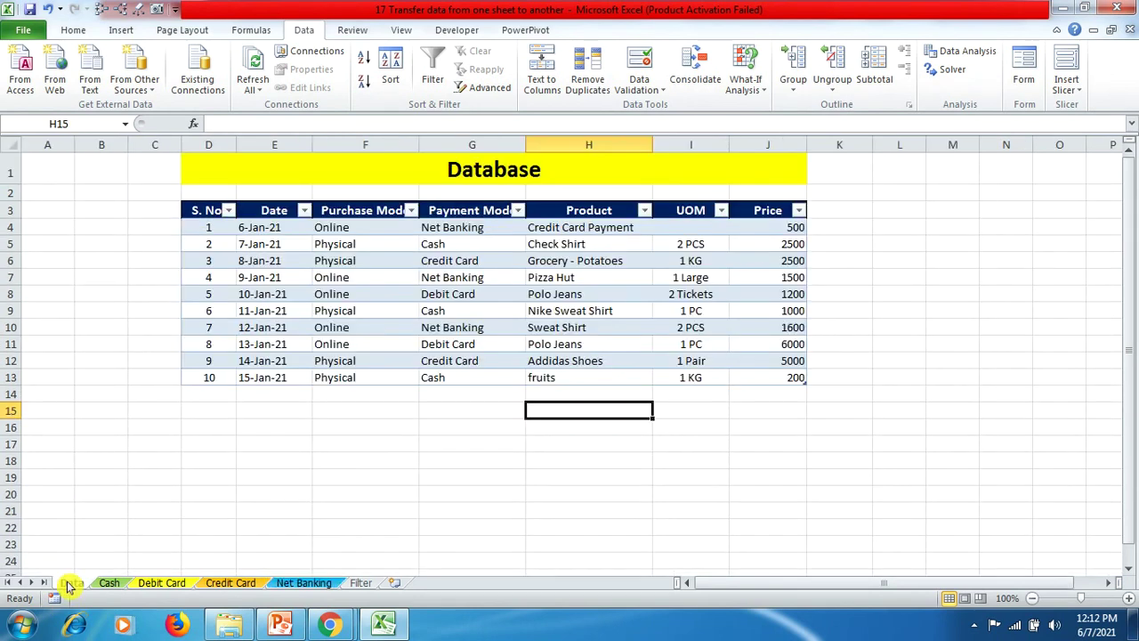
left_click(215, 397)
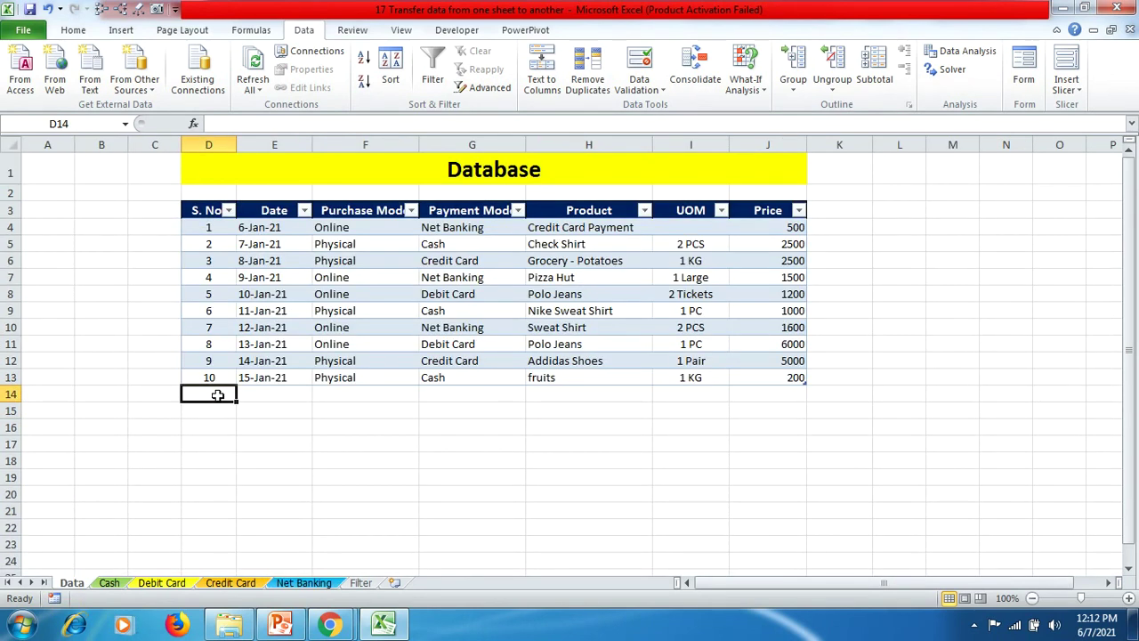
left_click_drag(217, 395, 798, 395)
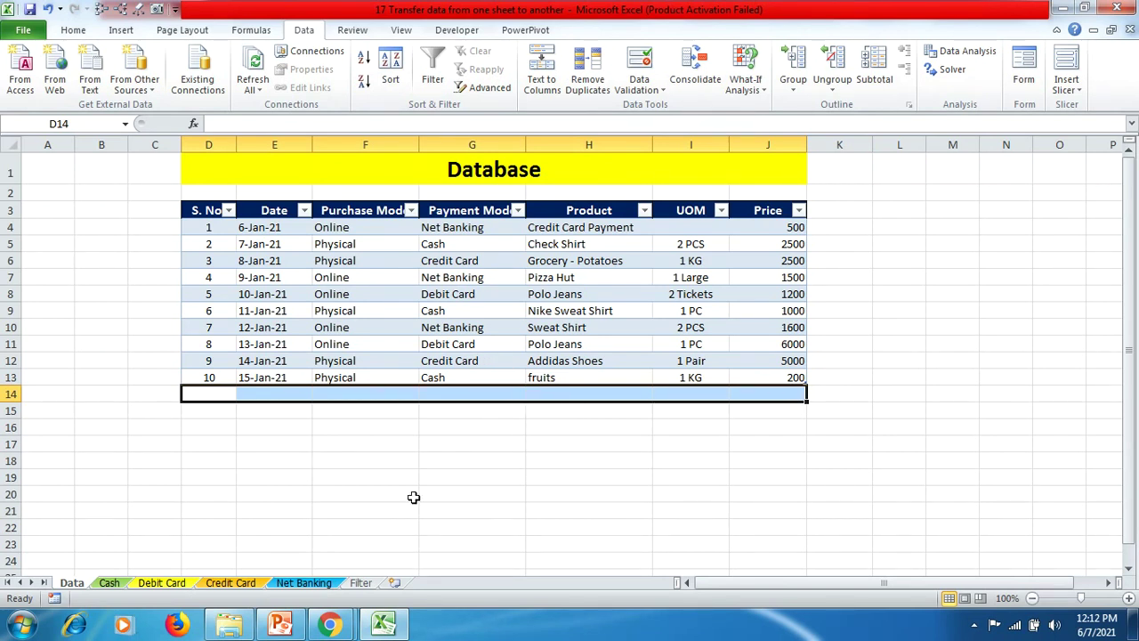
left_click(351, 478)
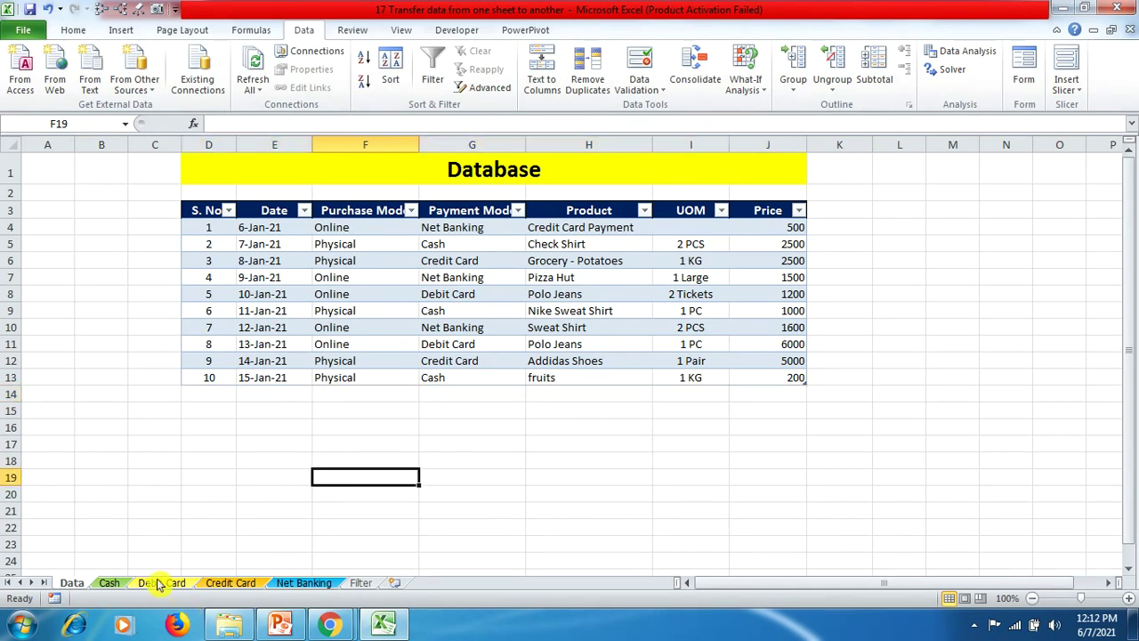
Step: Check the Debit Card, Credit Card and Net Banking sheets, ending on Cash
left_click(161, 583)
left_click(249, 583)
left_click(300, 583)
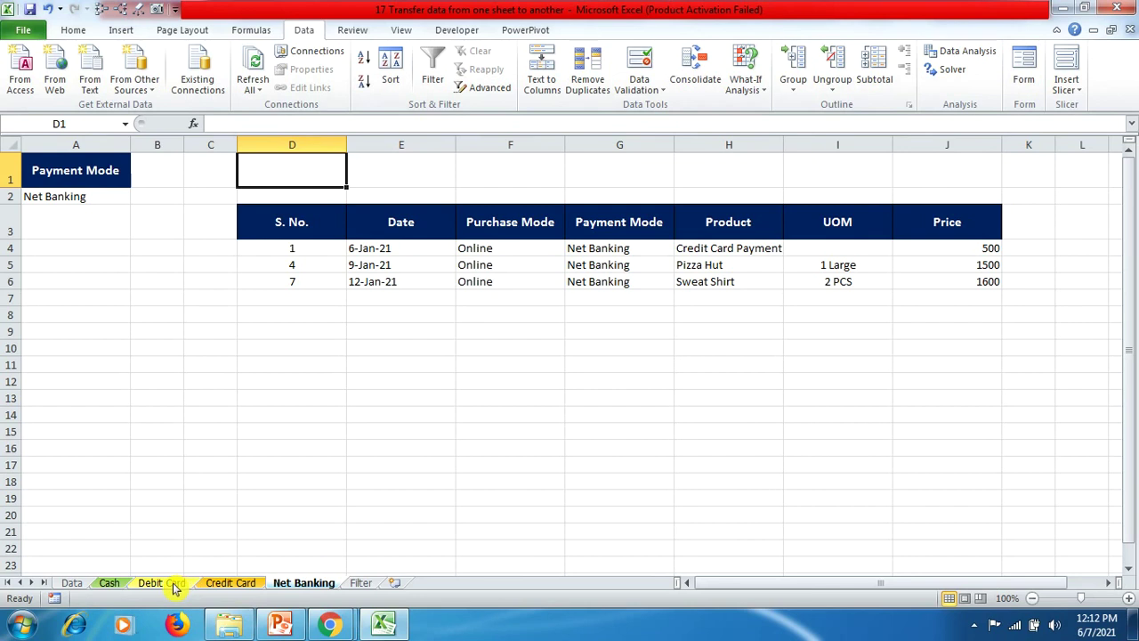
left_click(105, 583)
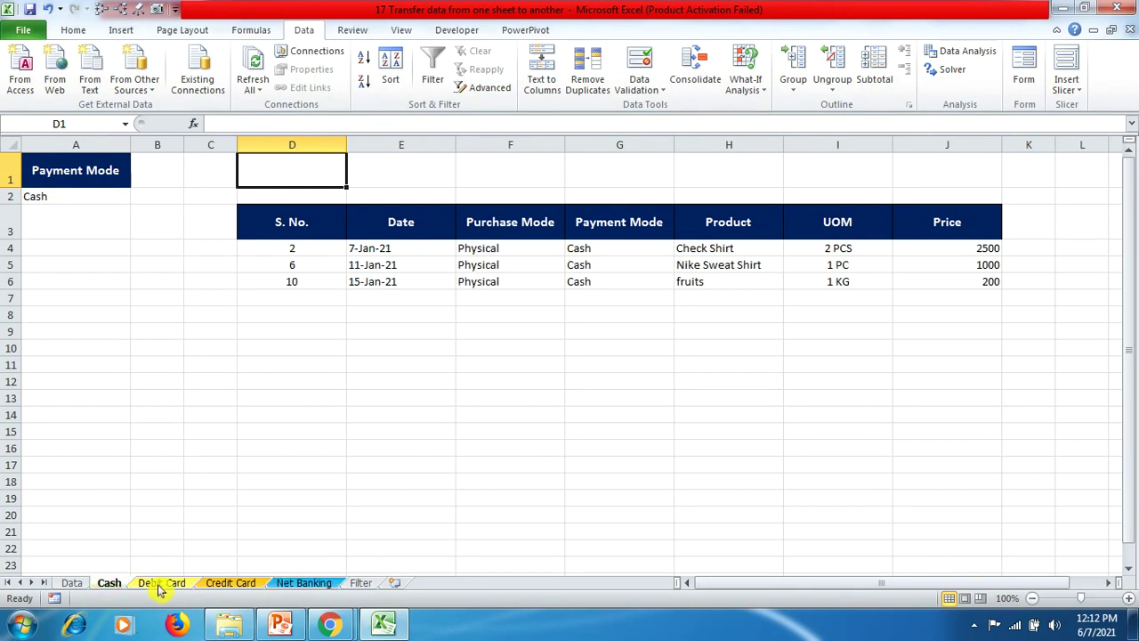
Step: Open the Cash sheet's code window in the VBA editor
right_click(110, 583)
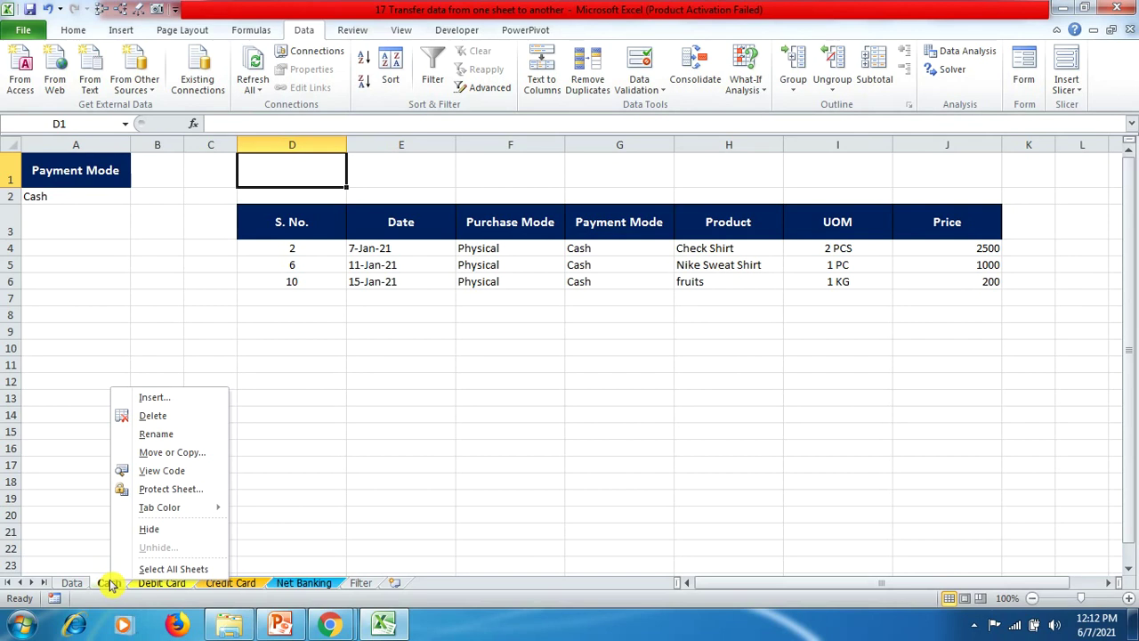
left_click(200, 473)
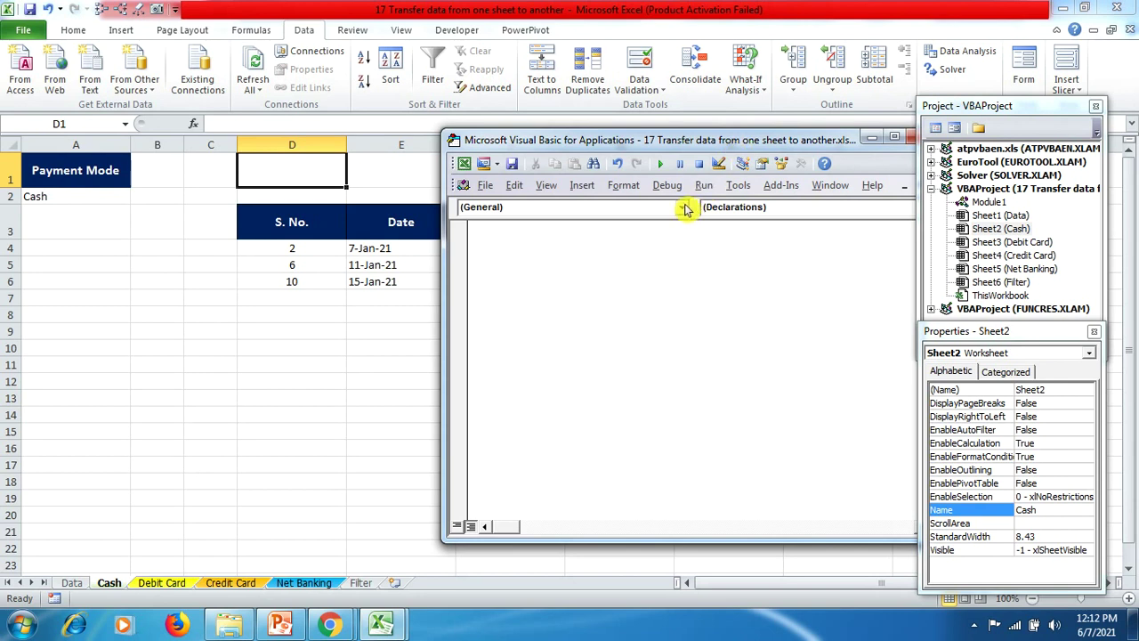
left_click_drag(719, 147, 552, 153)
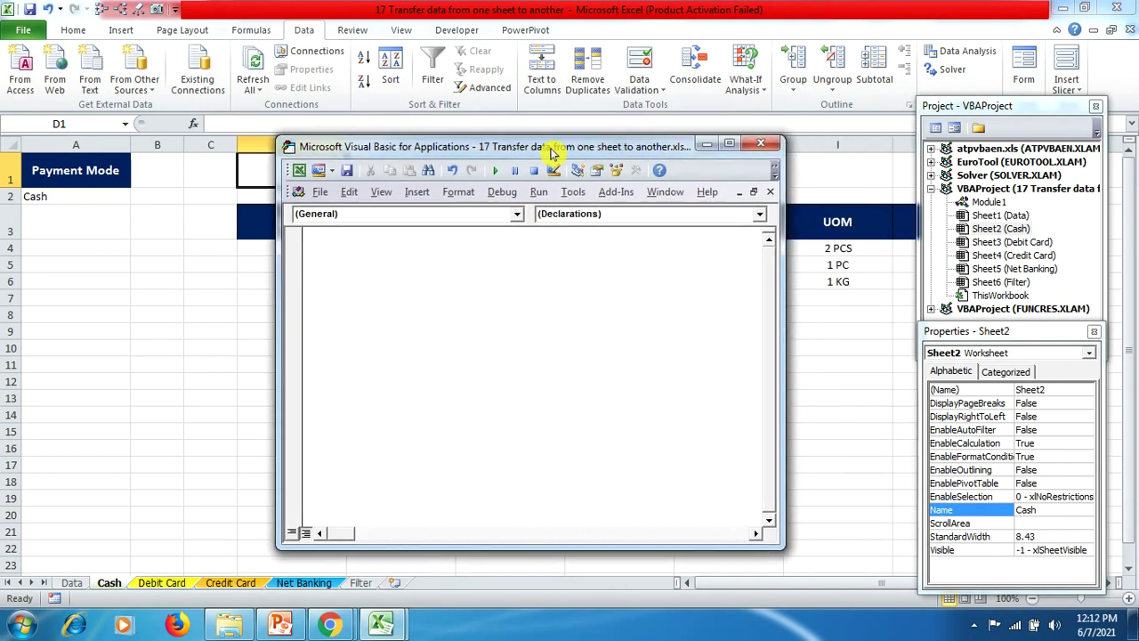
Step: Add a Worksheet_Activate procedure running Call Cash, then close the editor
left_click(516, 215)
left_click(490, 247)
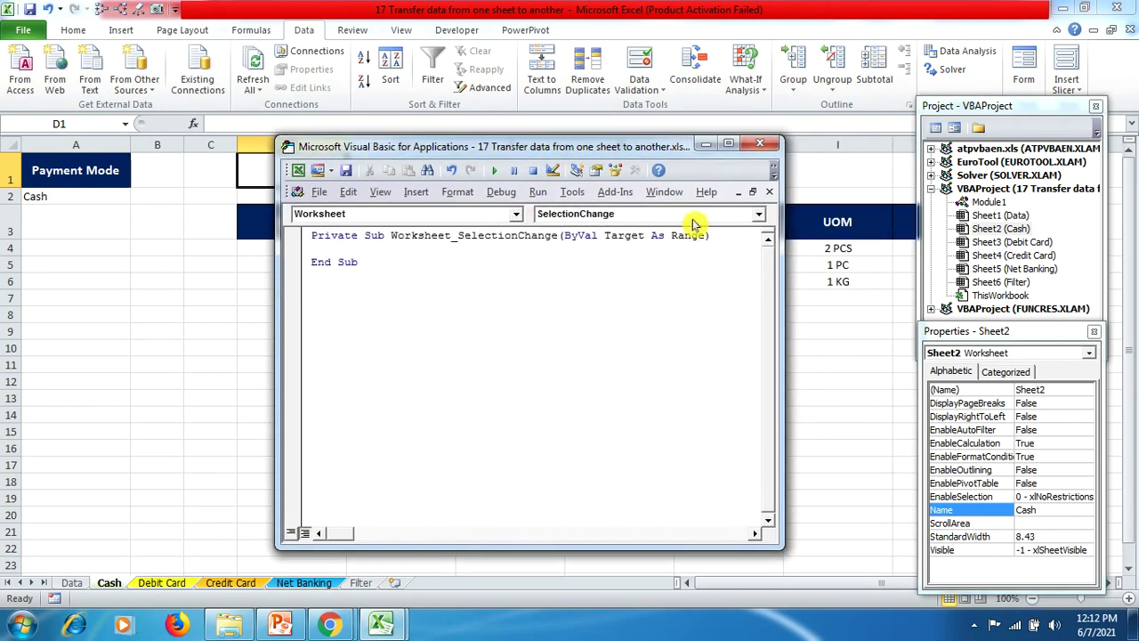
left_click(757, 216)
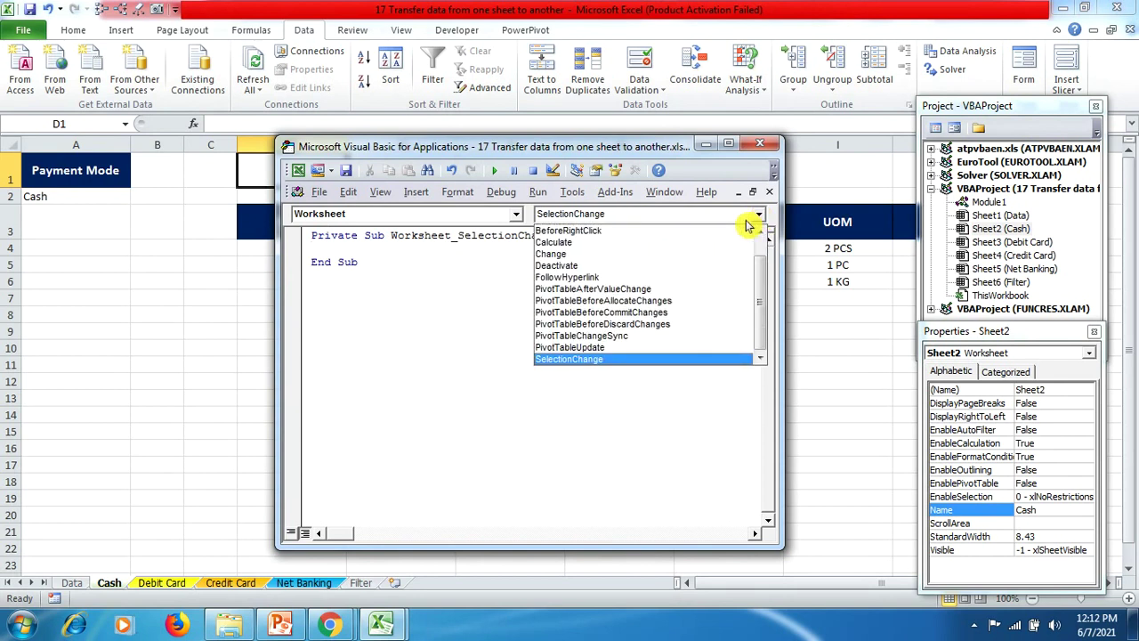
scroll(748, 224, "up", 1)
left_click(638, 232)
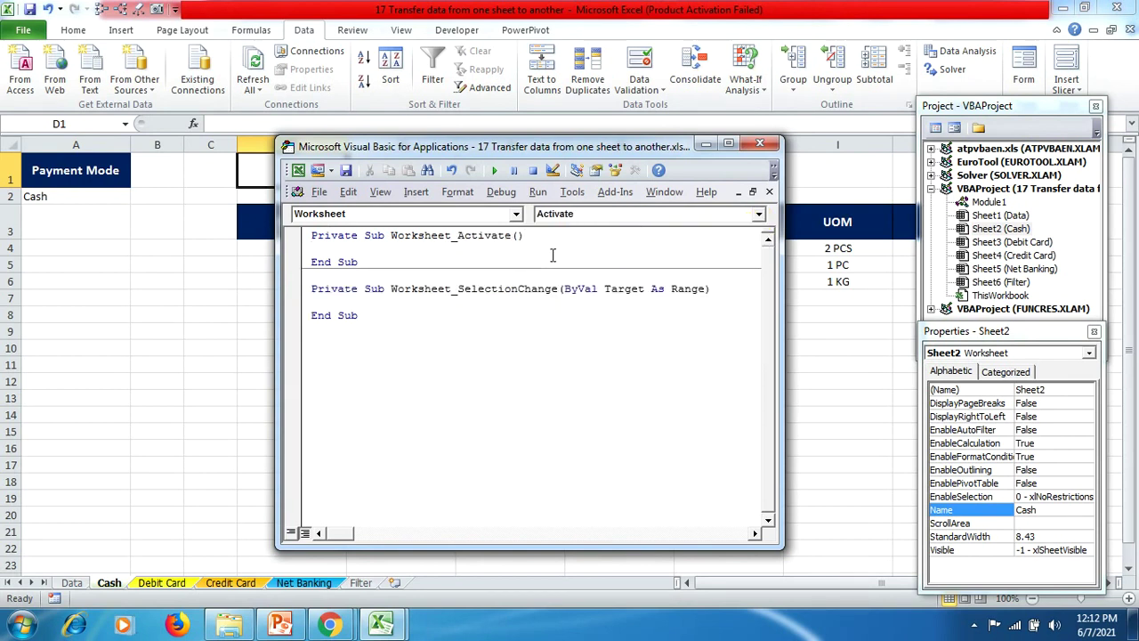
type("cash")
key("Return")
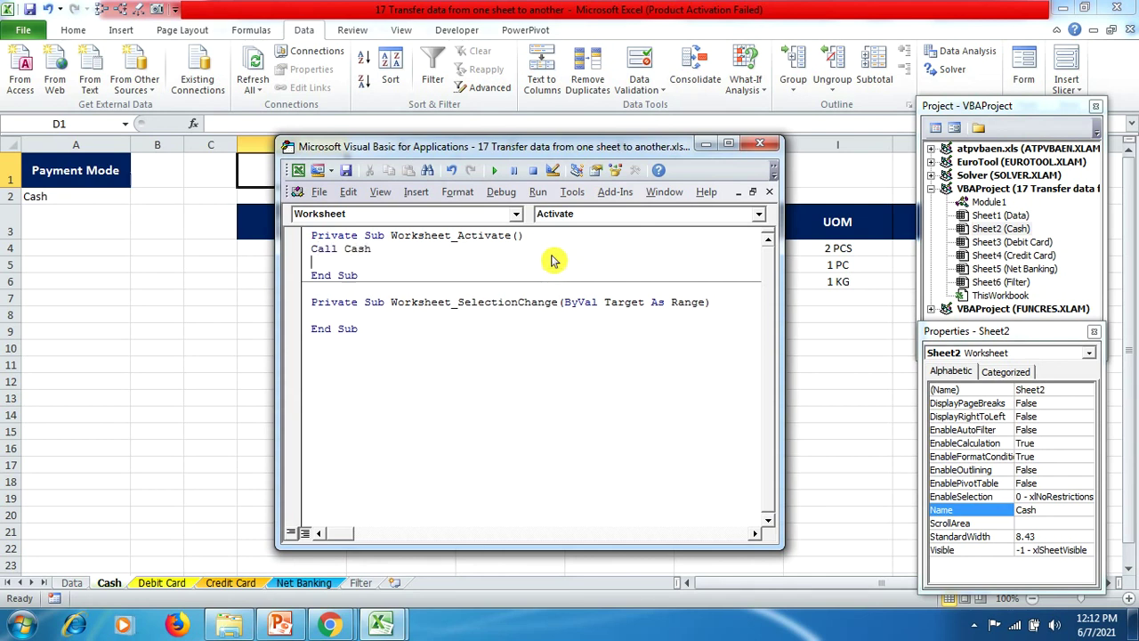
left_click(761, 143)
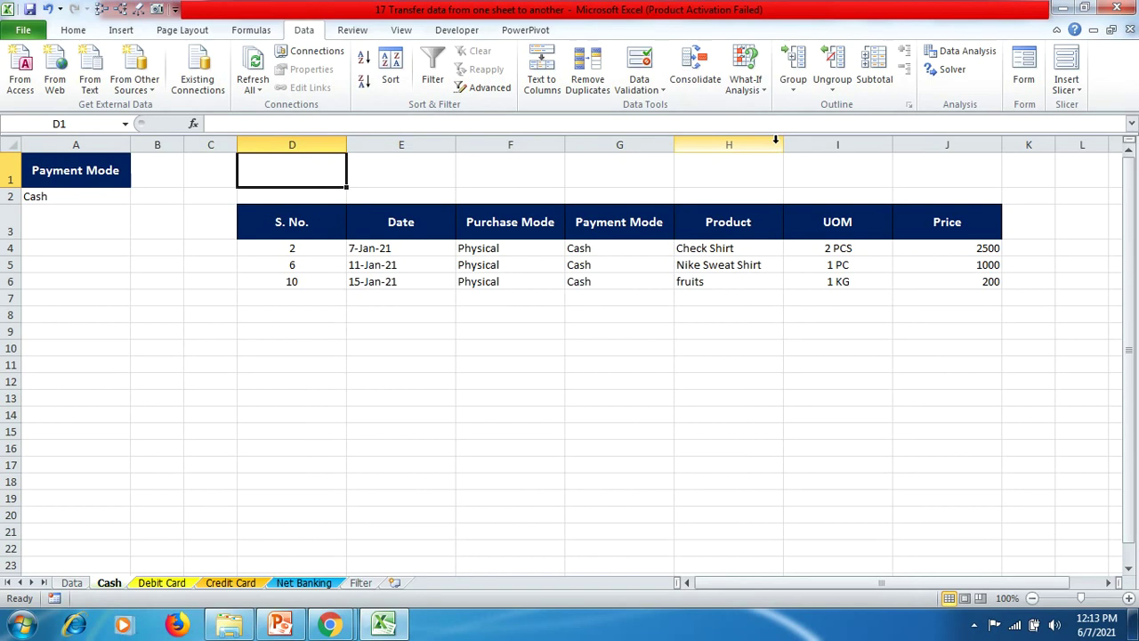
Step: Open the Debit Card sheet's code window
left_click(164, 584)
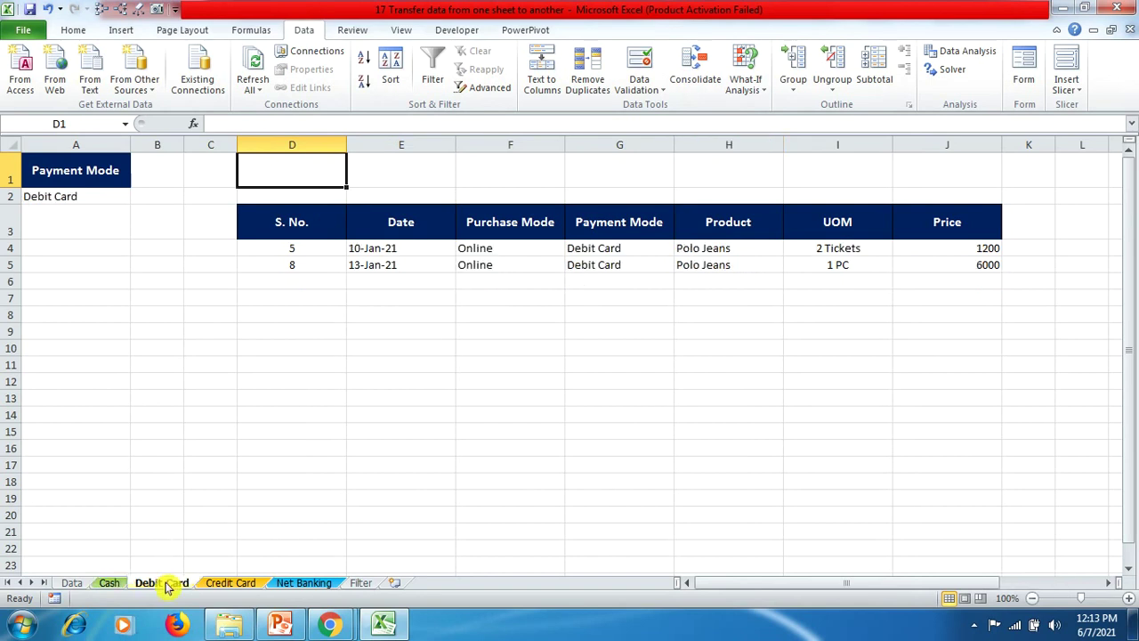
right_click(166, 587)
left_click(233, 475)
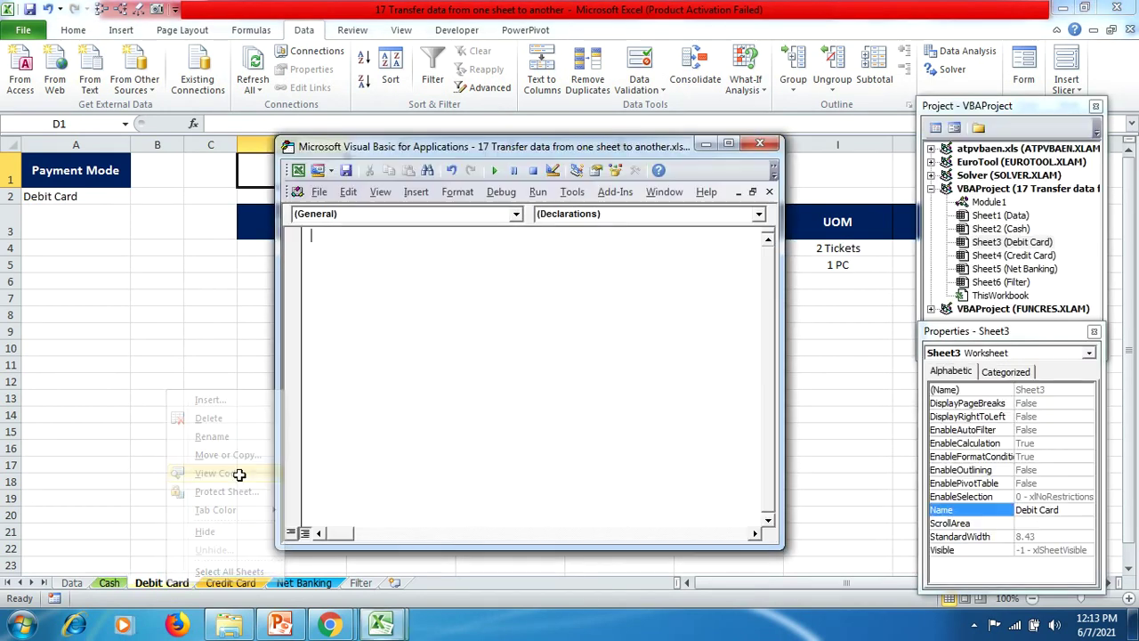
Step: Add a Worksheet_Activate procedure running Call Debitcard, close the editor, and go to Credit Card
left_click(515, 214)
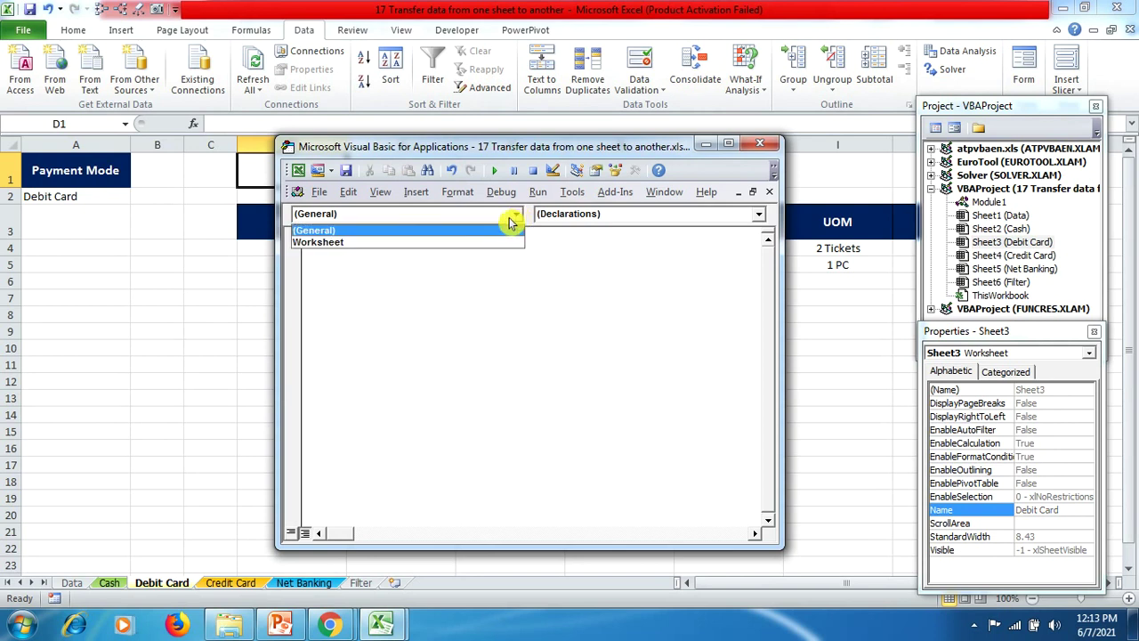
left_click(487, 250)
left_click(646, 214)
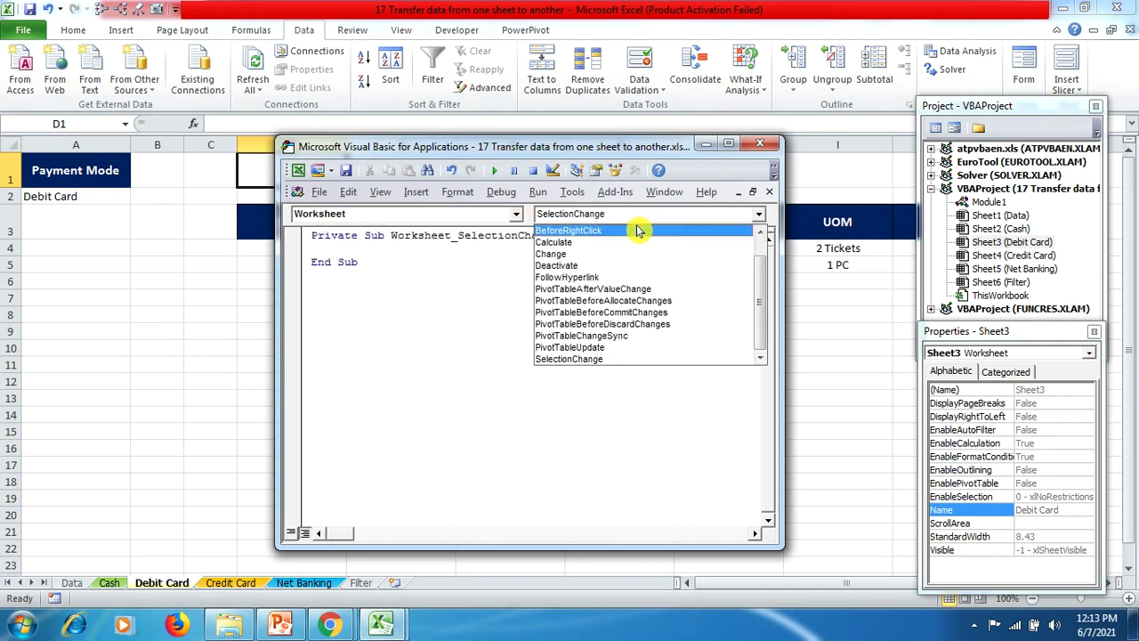
scroll(637, 231, "up", 1)
left_click(636, 231)
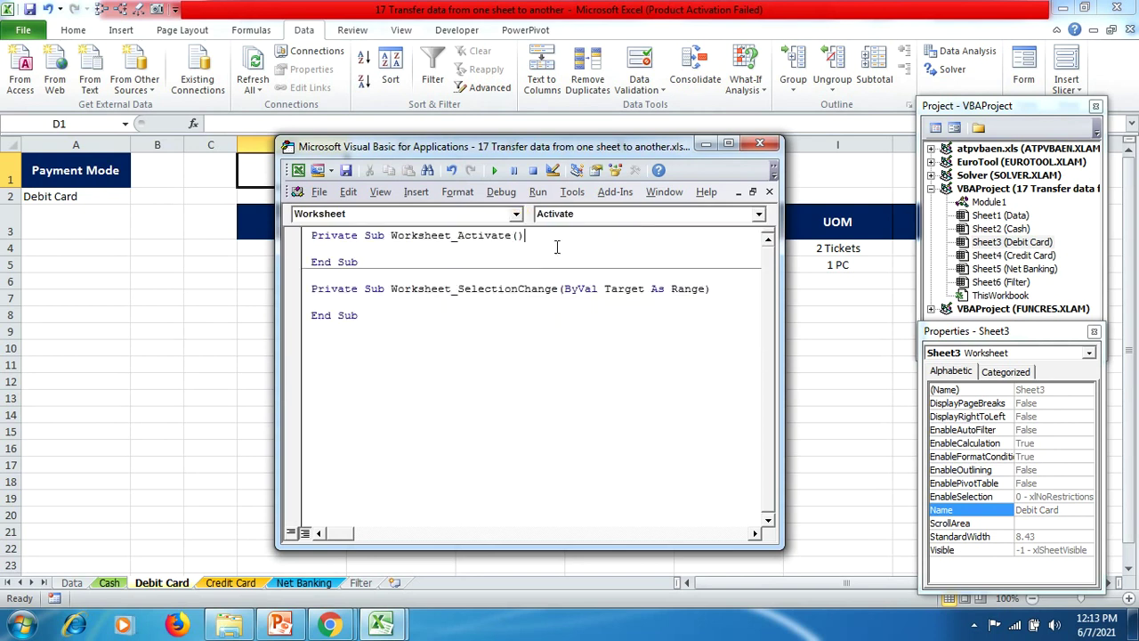
type("call de")
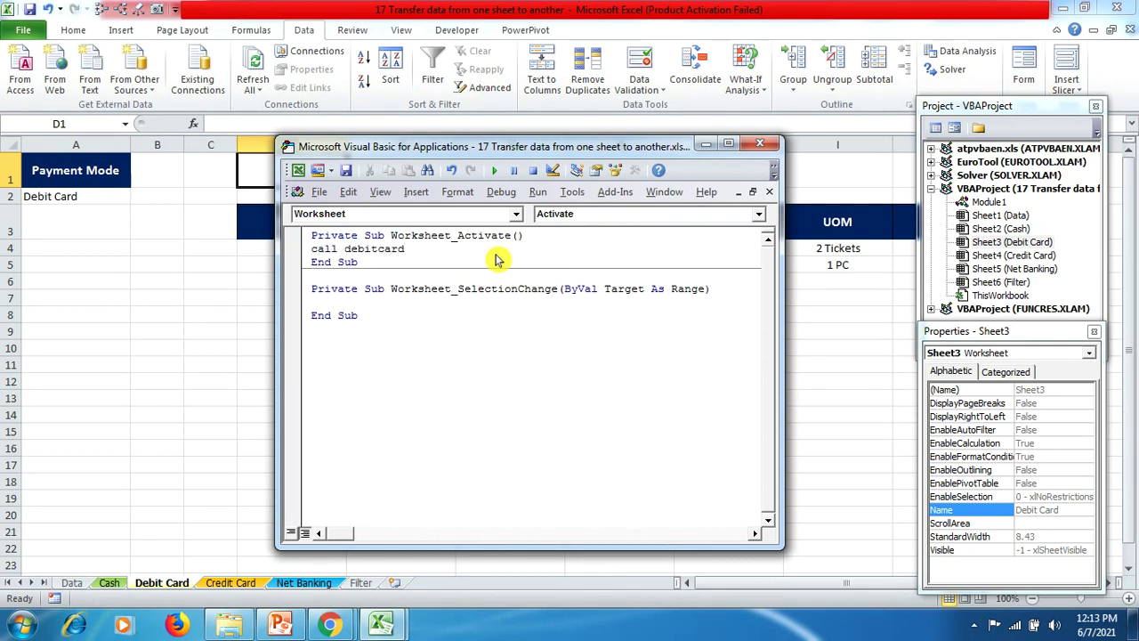
type("bitcard")
key("Return")
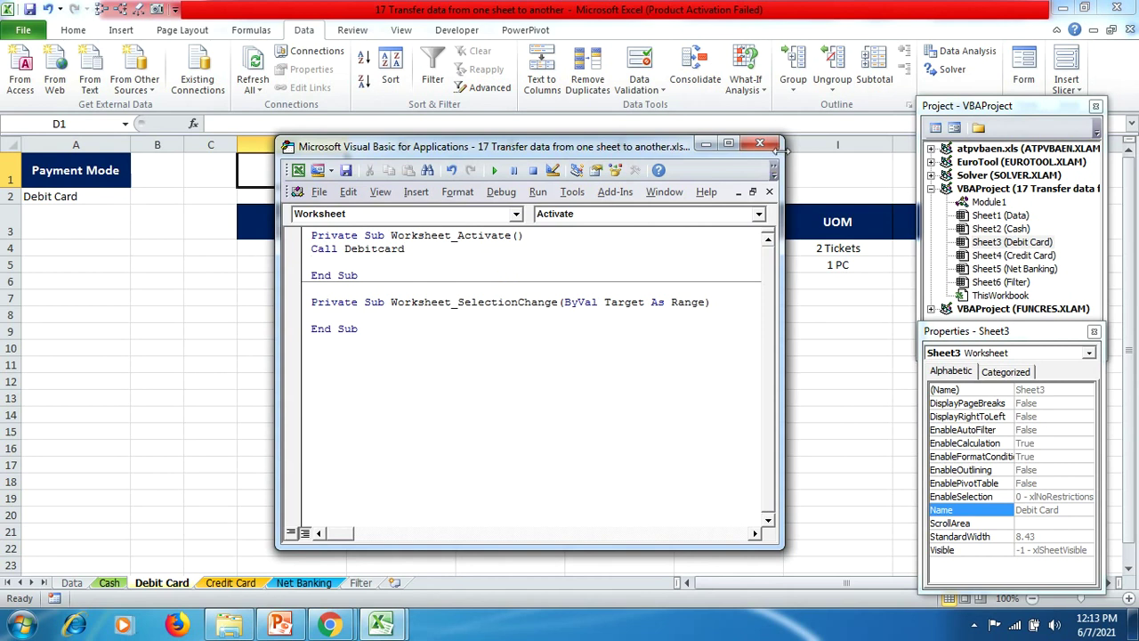
left_click(759, 143)
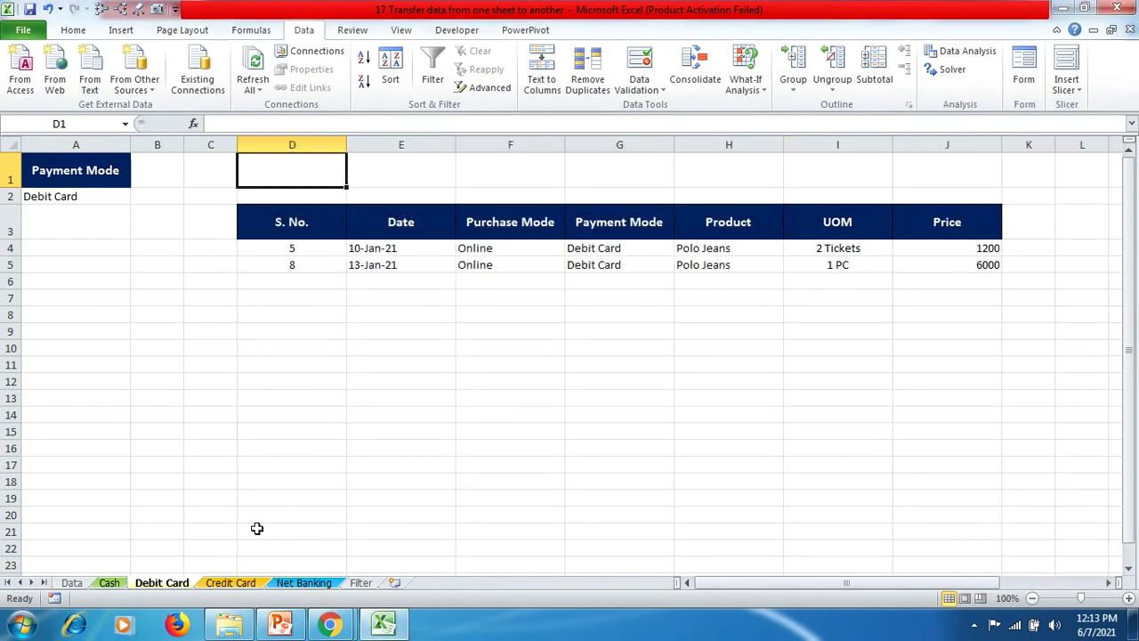
left_click(235, 581)
right_click(239, 582)
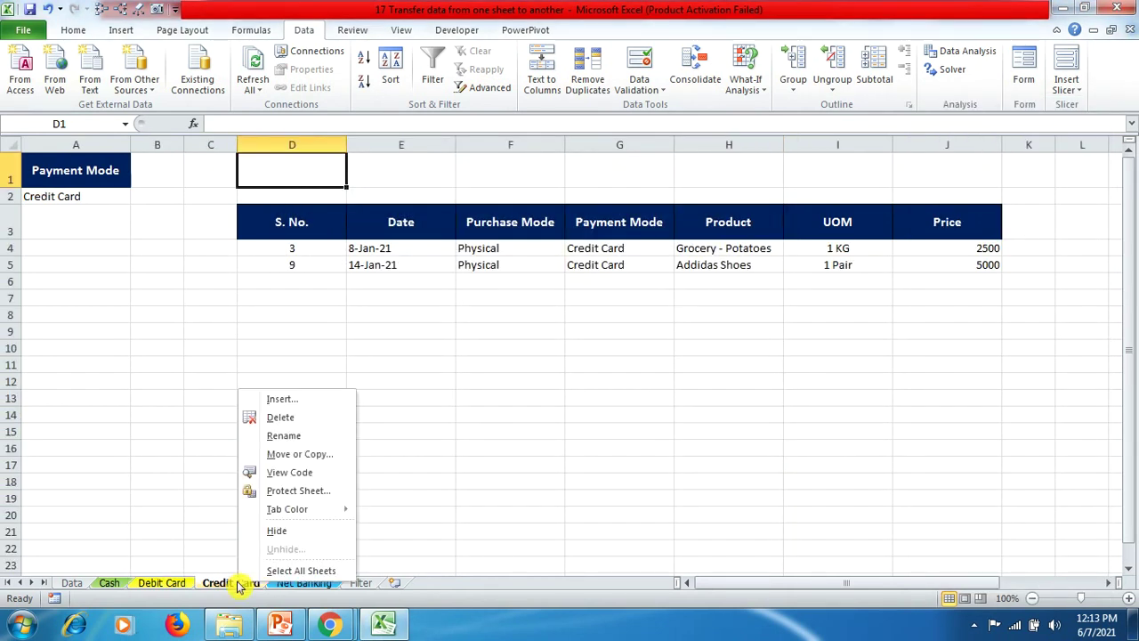
Step: Give the Credit Card sheet a Worksheet_Activate procedure running Call Creditcard, then close the editor
left_click(311, 472)
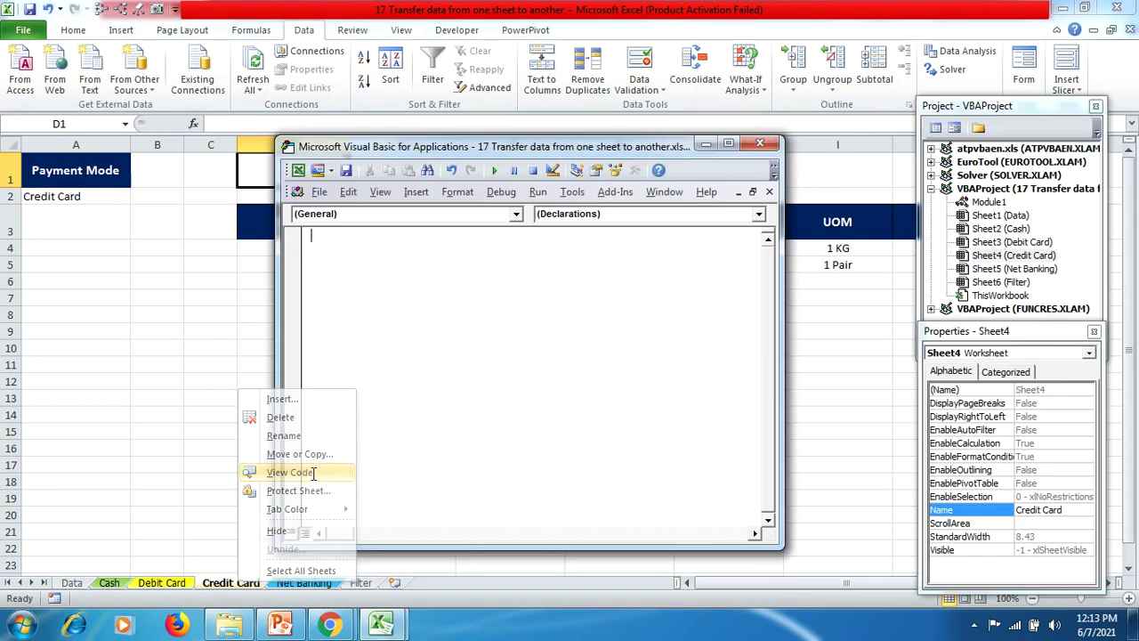
left_click(515, 215)
left_click(483, 243)
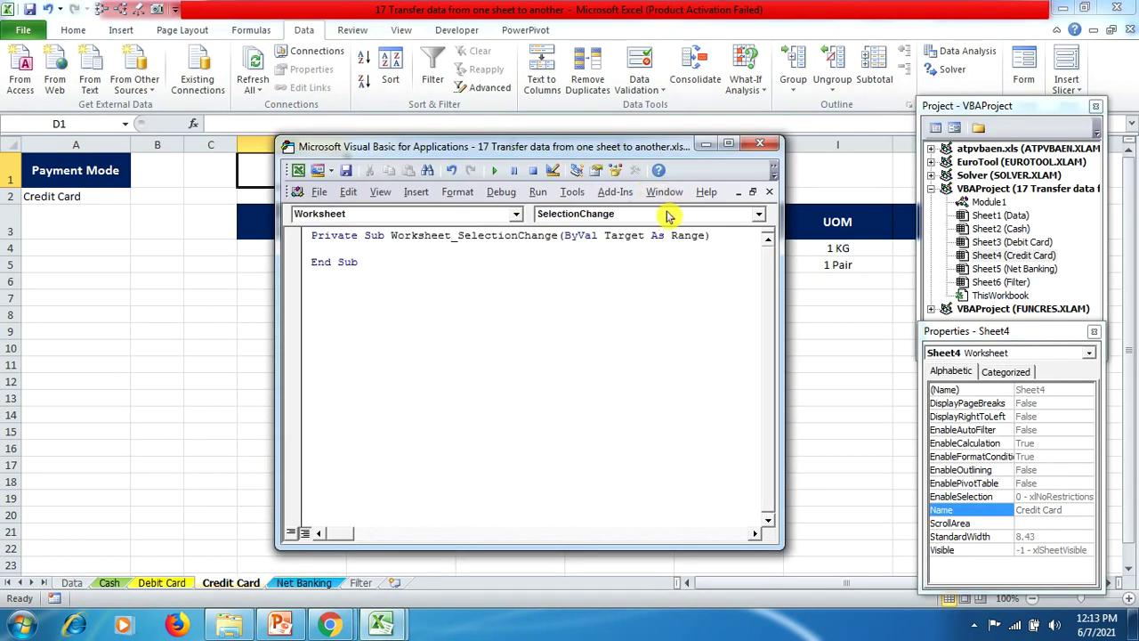
left_click(668, 213)
scroll(641, 258, "up", 1)
scroll(638, 253, "up", 1)
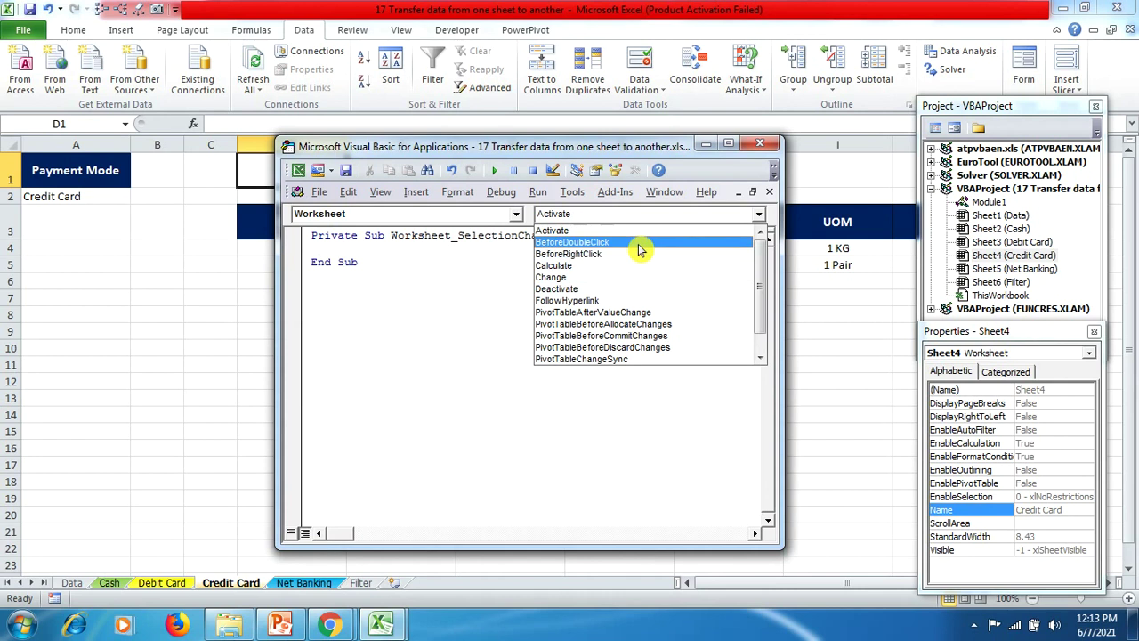
left_click(642, 231)
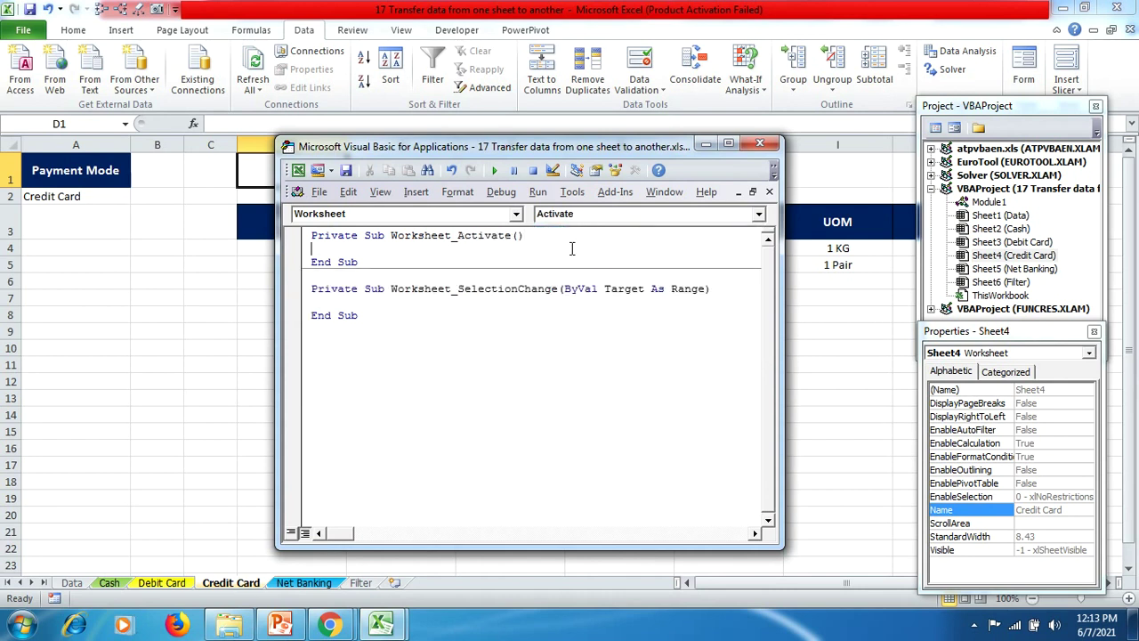
type("call creditcard")
key("Return")
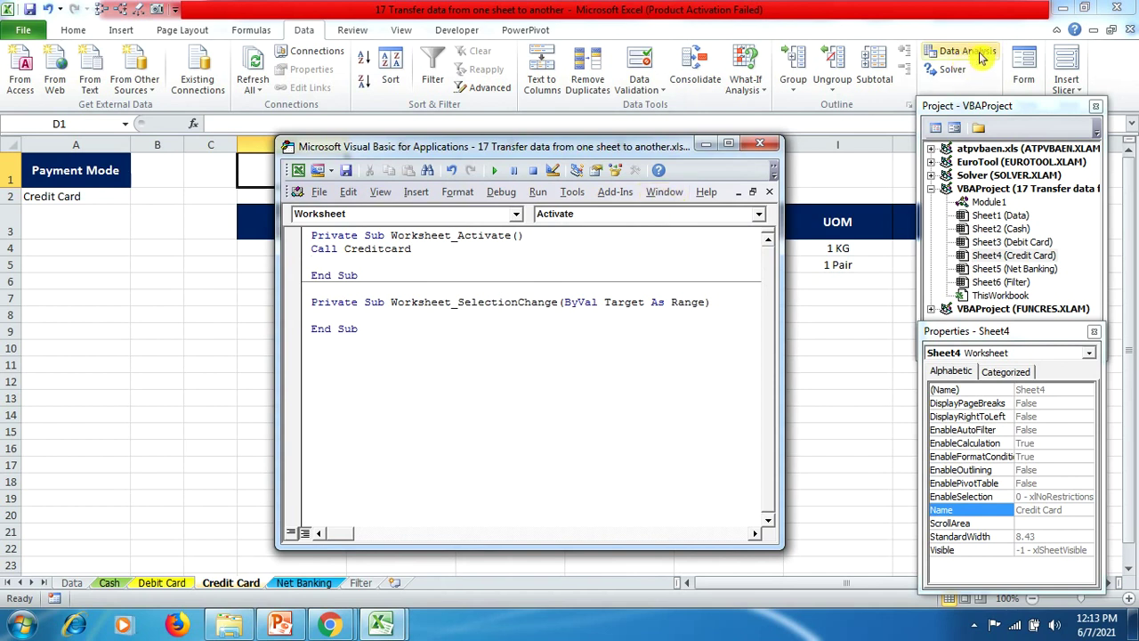
left_click(759, 143)
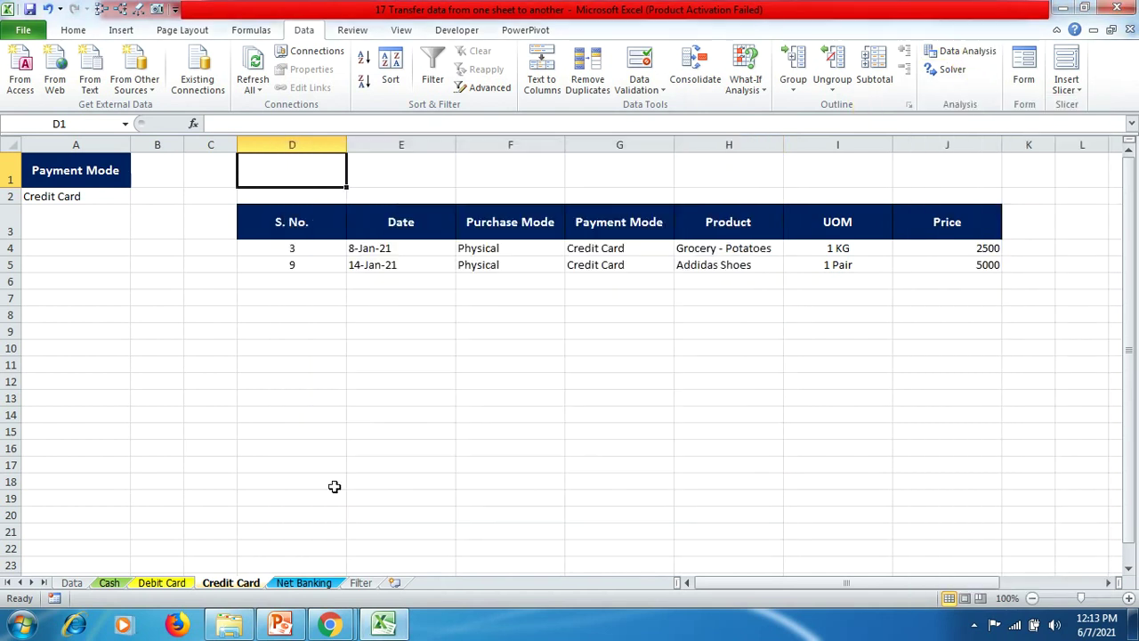
Step: Create the Net Banking sheet's Worksheet_Activate procedure and begin typing call netbanking inside it
left_click(311, 585)
right_click(310, 585)
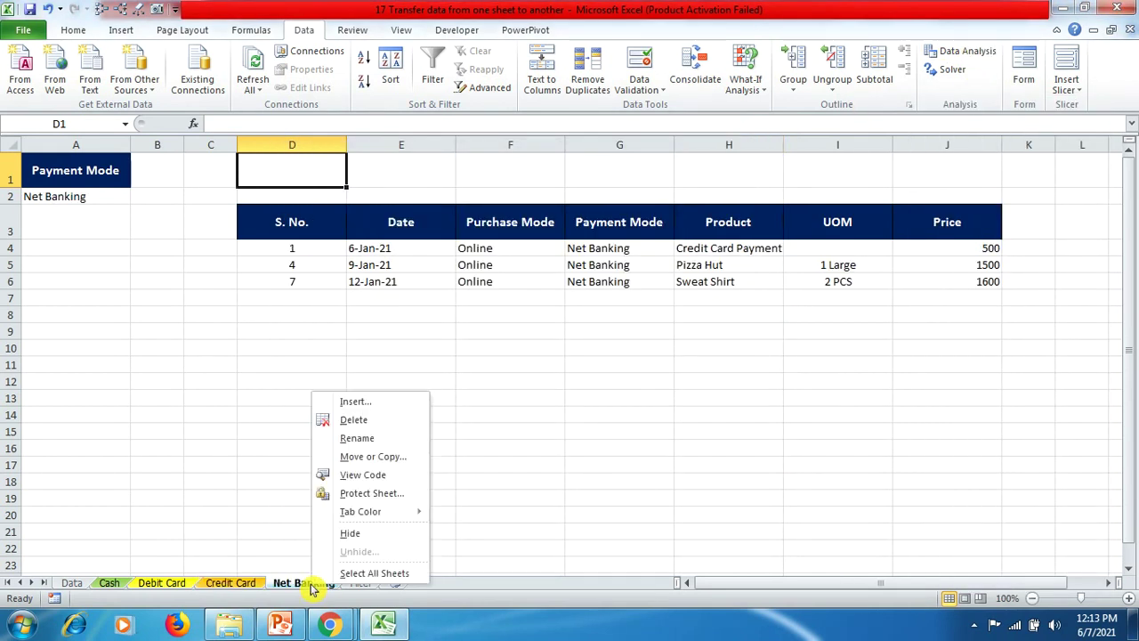
left_click(386, 475)
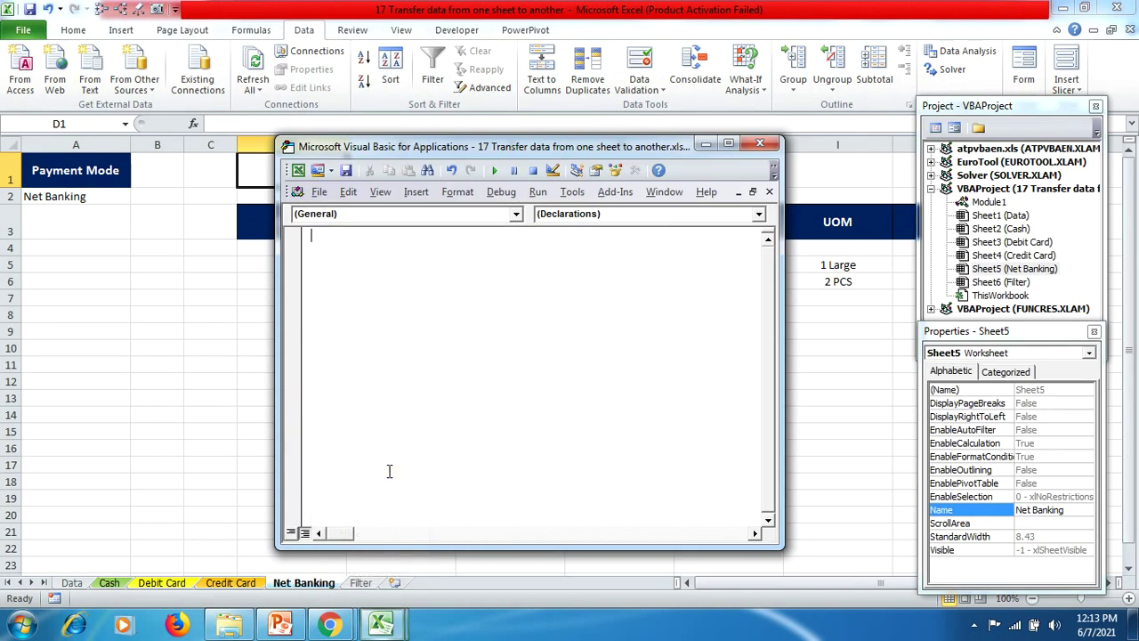
left_click(515, 214)
left_click(504, 245)
left_click(587, 221)
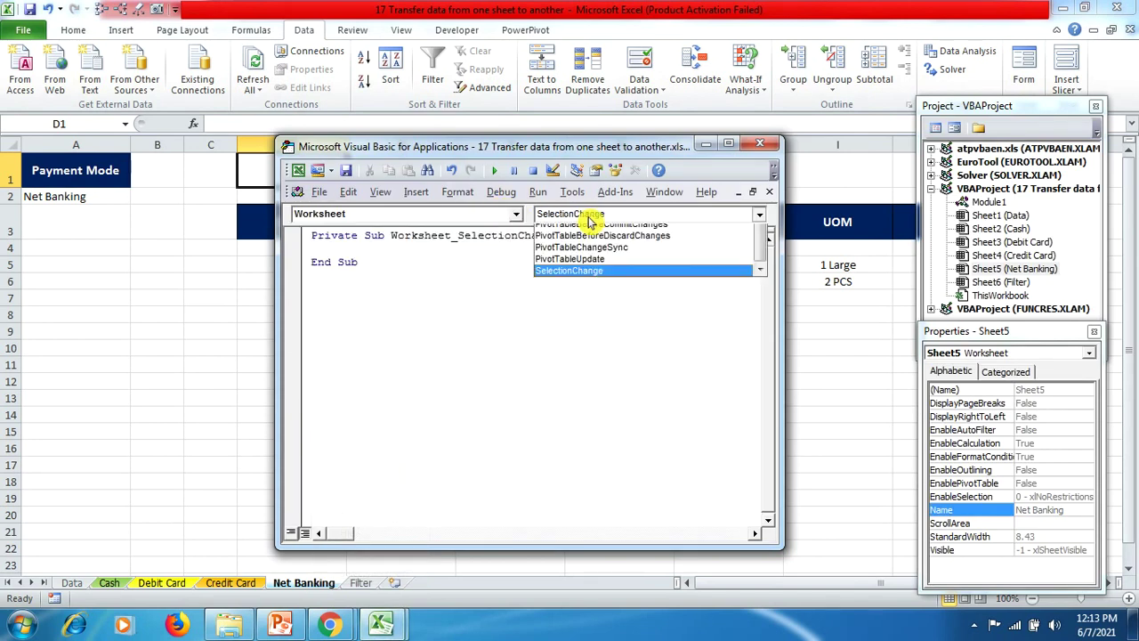
scroll(587, 224, "up", 1)
left_click(583, 228)
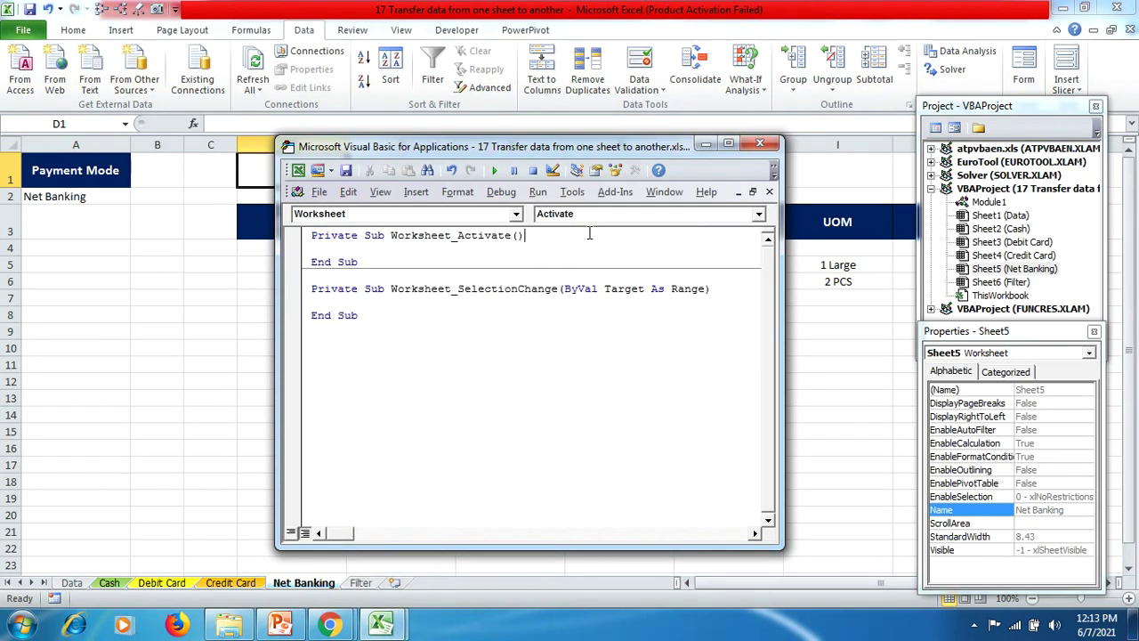
left_click(534, 252)
type("call")
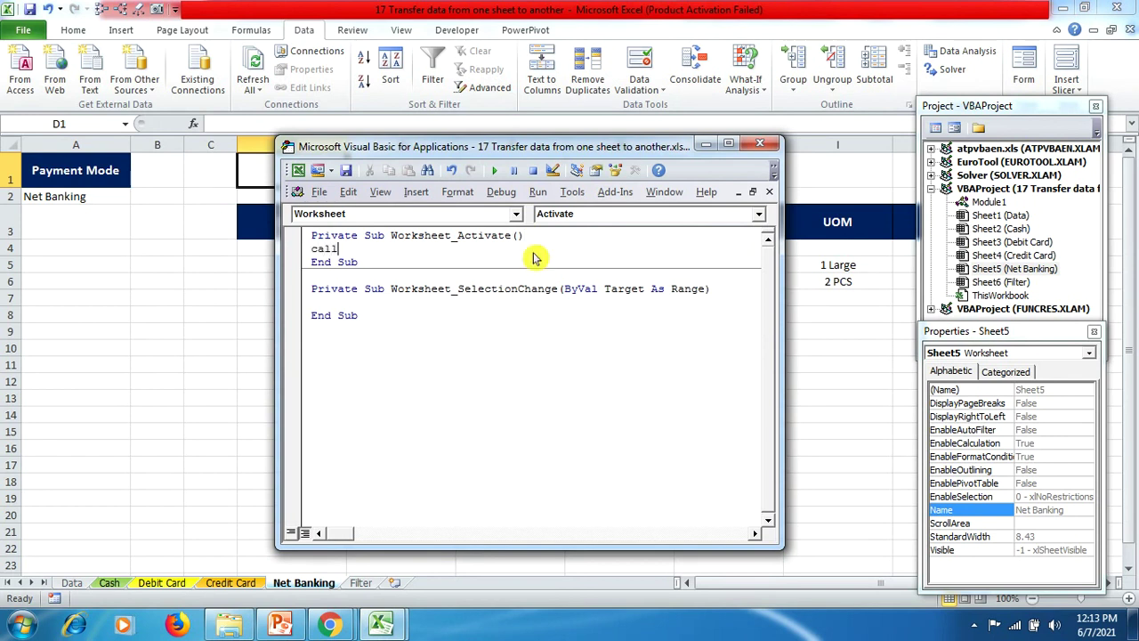
type(" netbanking")
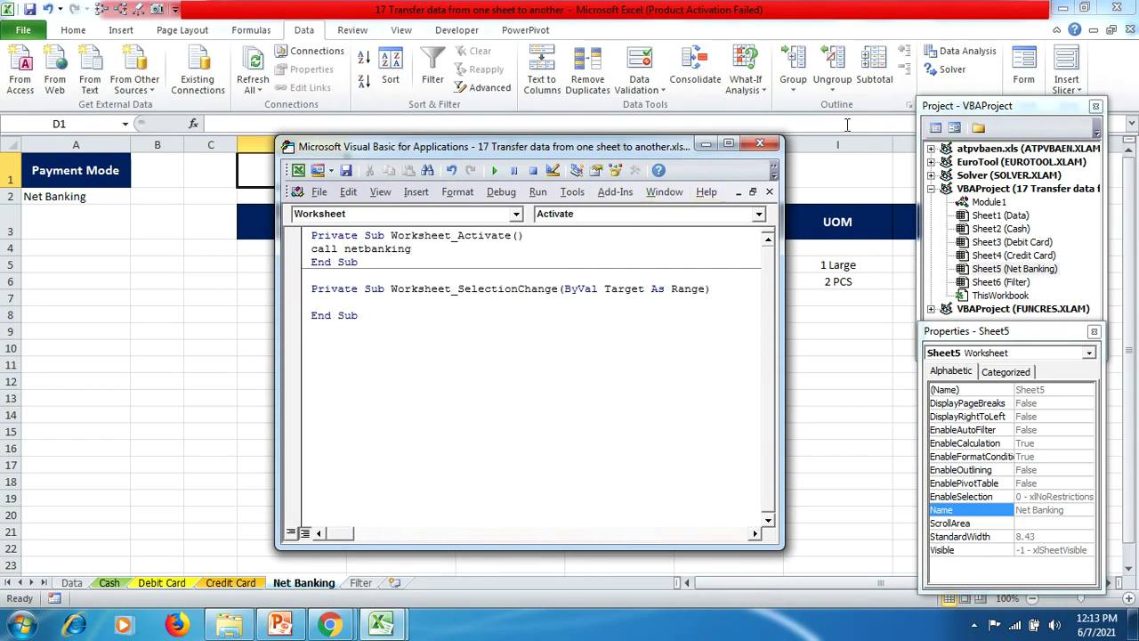
Step: Close the editor and start Data row 14 with 11, 16-Jan-21, Physical, Cash
left_click(754, 145)
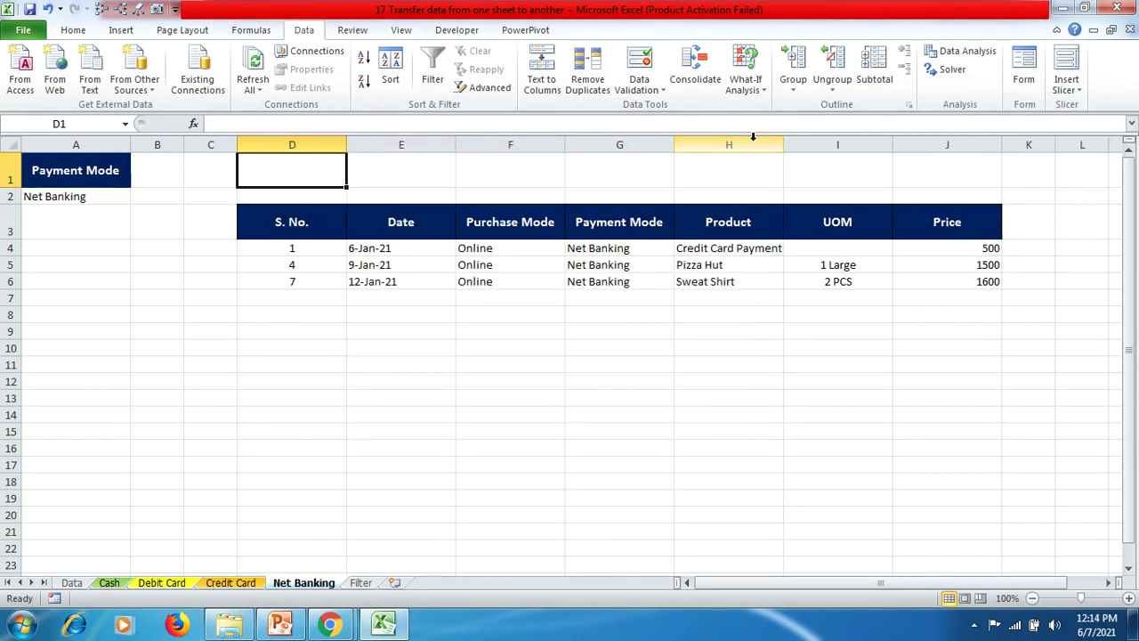
left_click(71, 582)
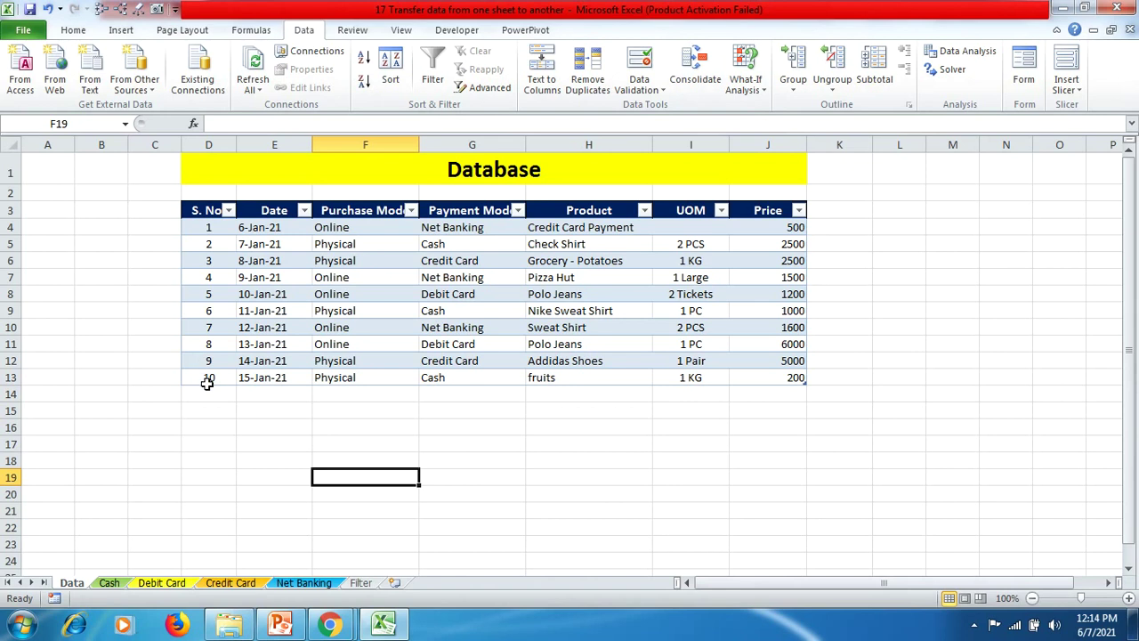
left_click(209, 391)
type("11")
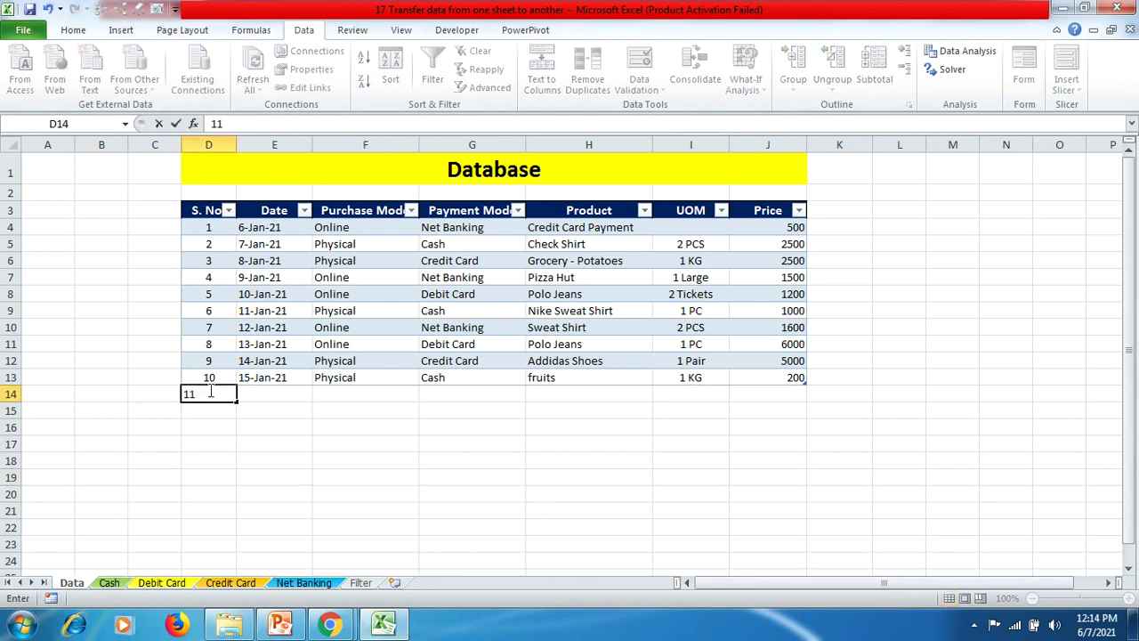
key("Tab")
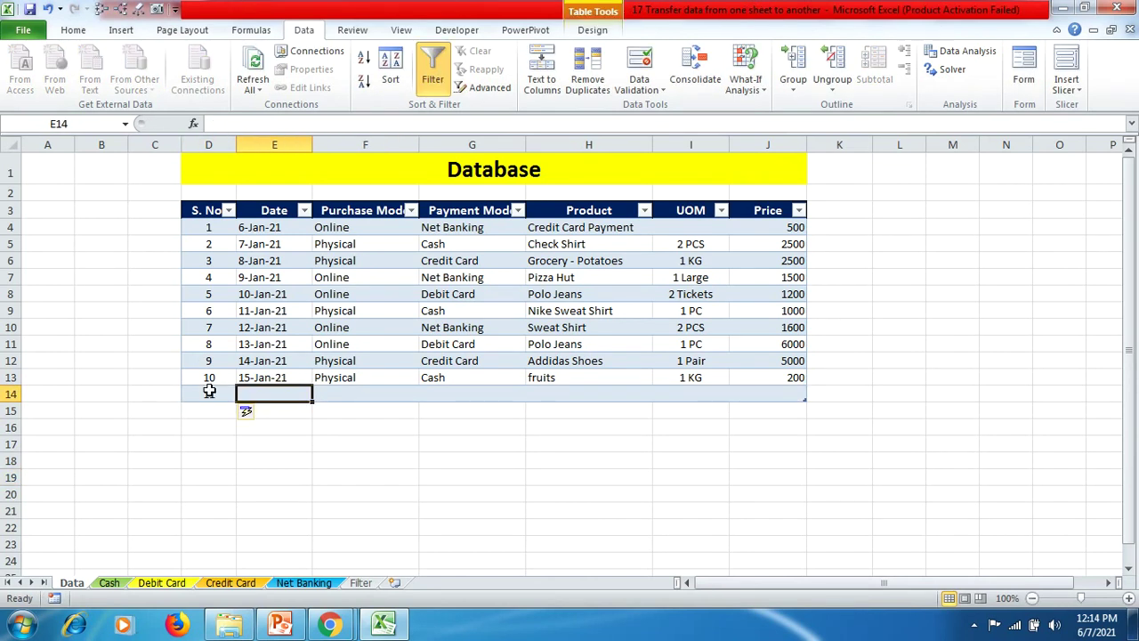
type("16-")
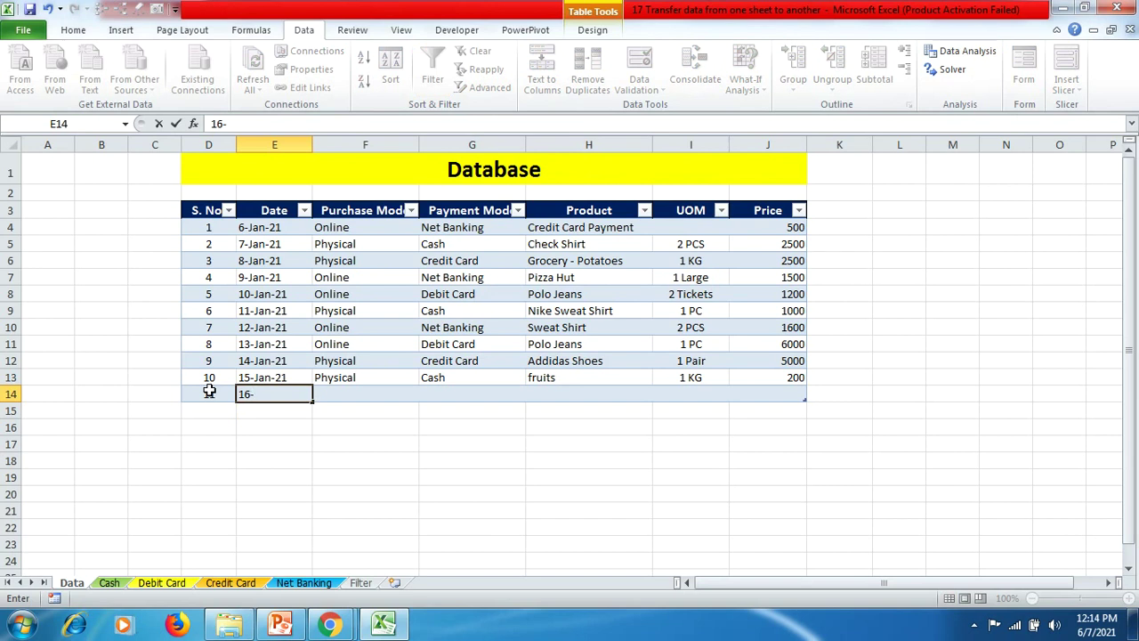
type("jan-21")
key("Tab")
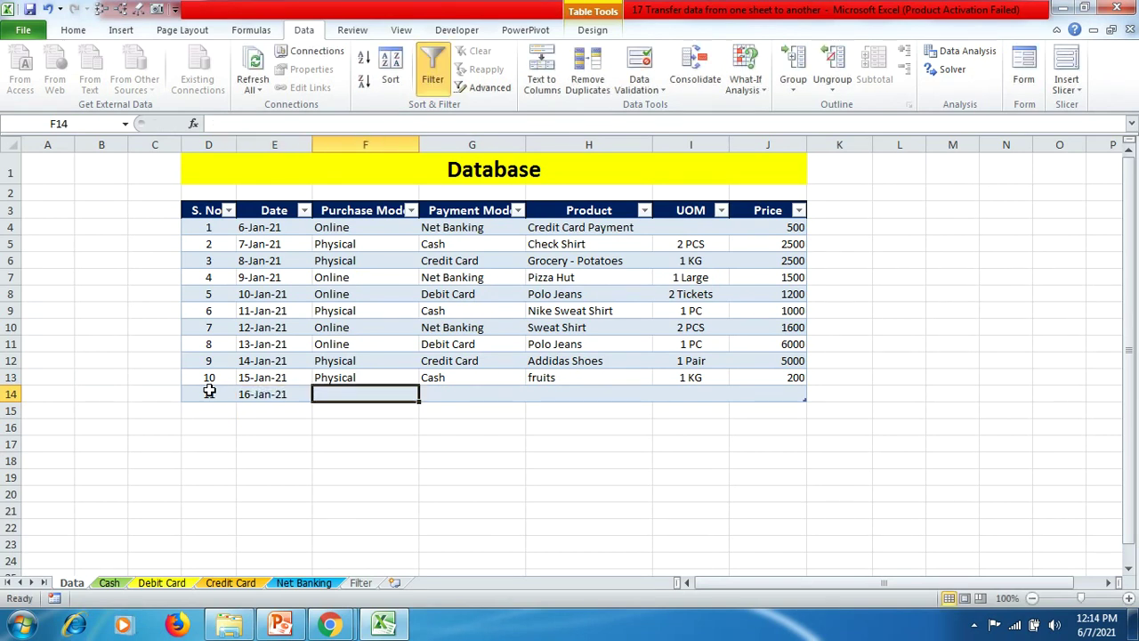
type("p")
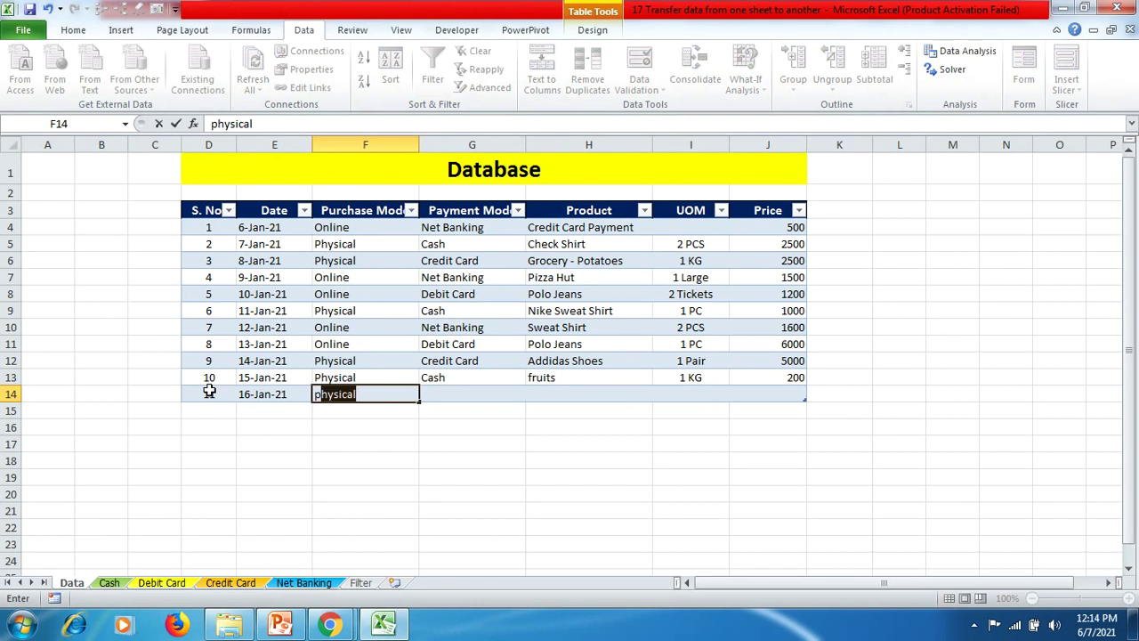
key("Tab")
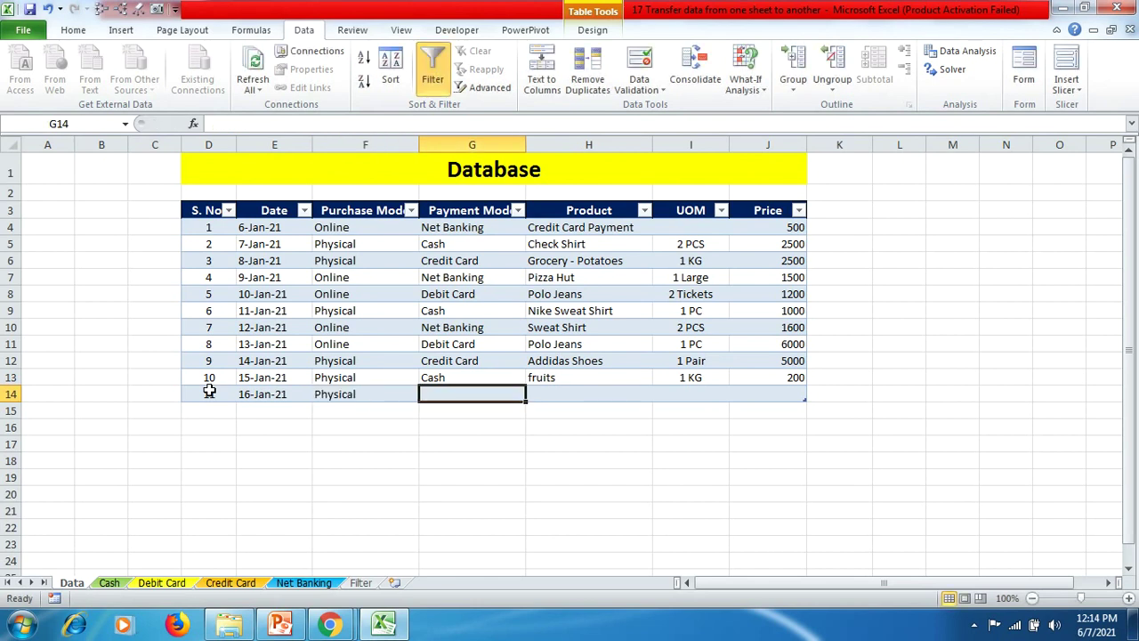
type("c")
key("Tab")
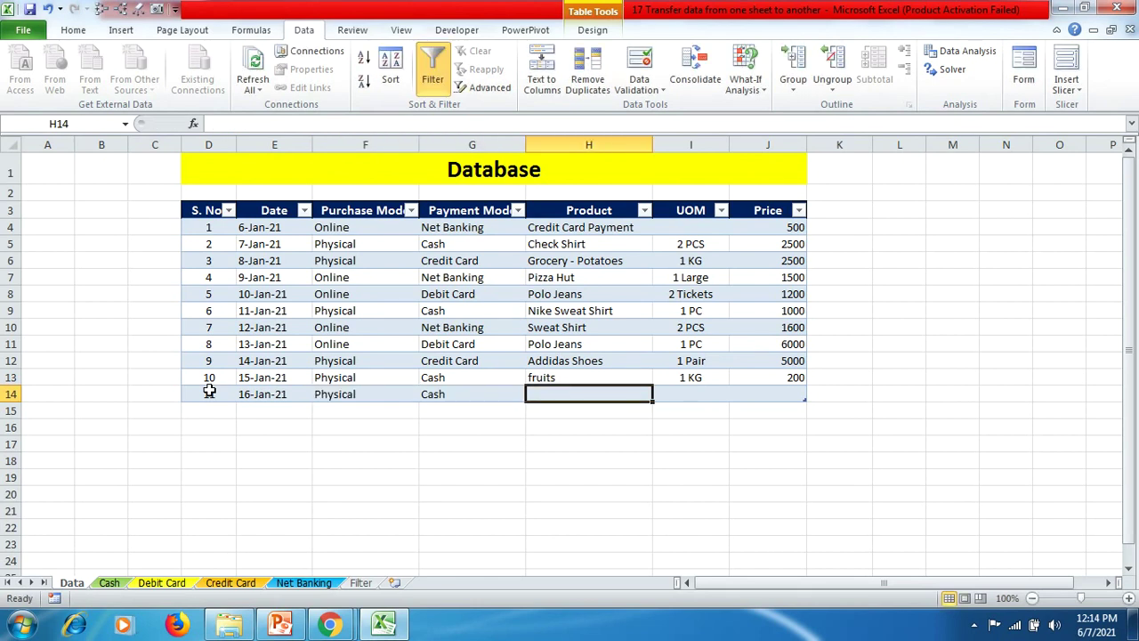
Step: Finish the row with vegetables, 2 KG, 300, and find it on the Cash sheet
type("vegeta")
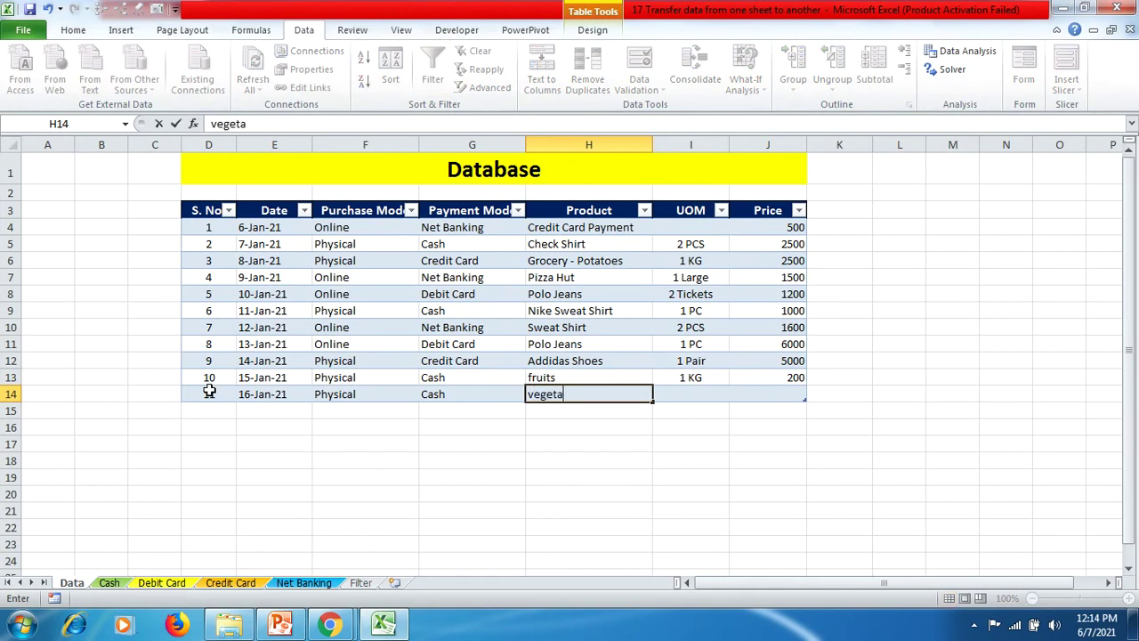
type("bles")
key("Tab")
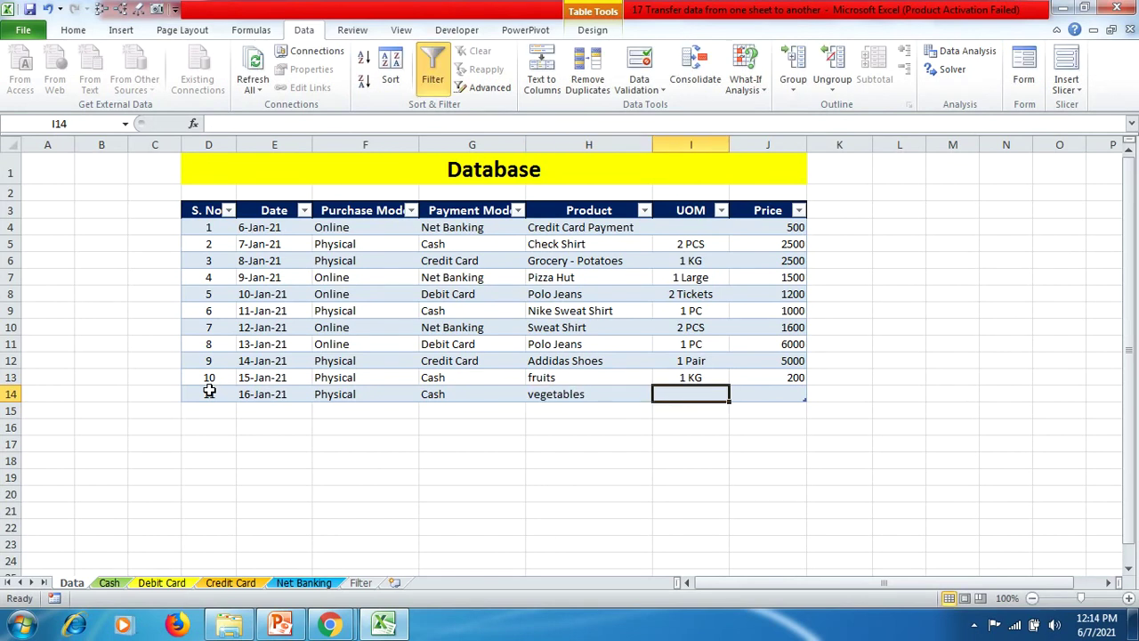
type("2 KG")
key("Tab")
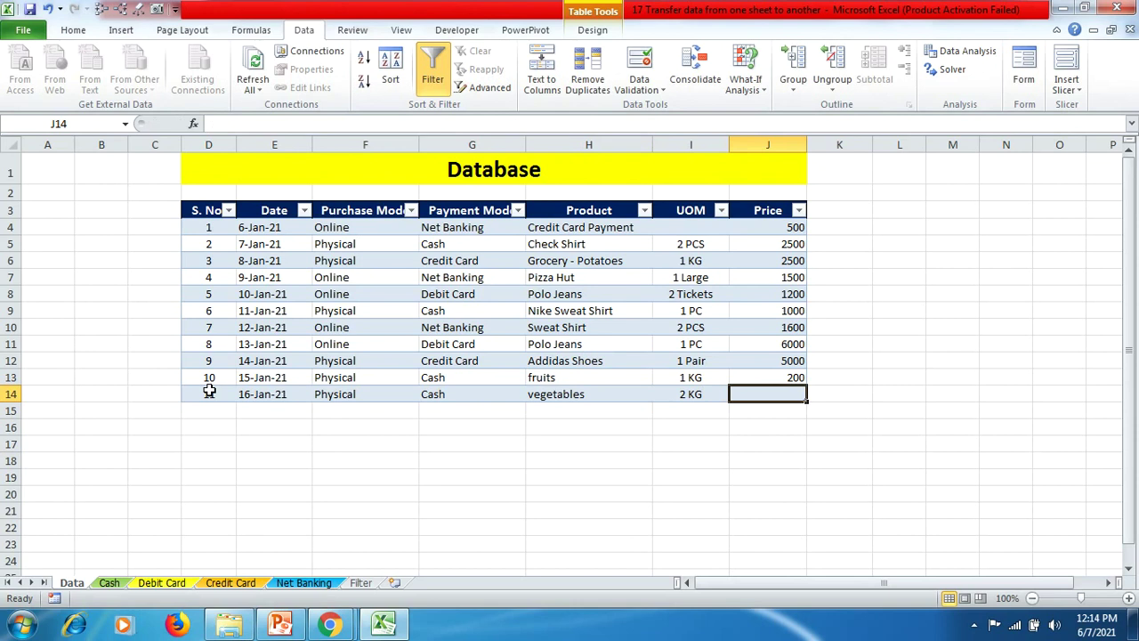
type("300")
key("Return")
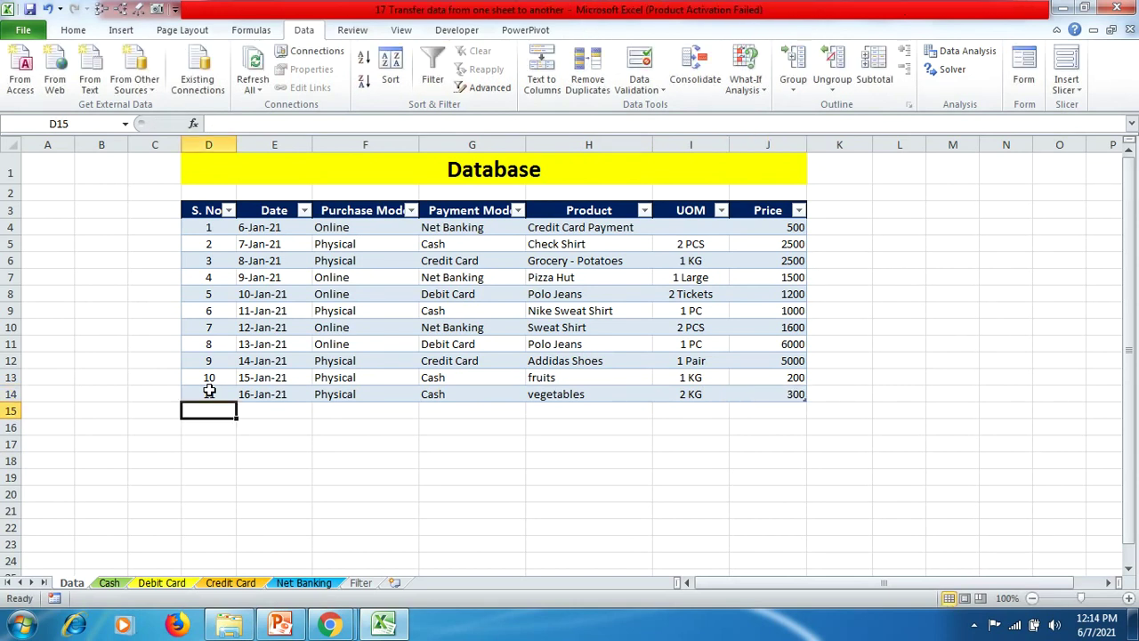
left_click(112, 585)
left_click_drag(331, 298, 958, 300)
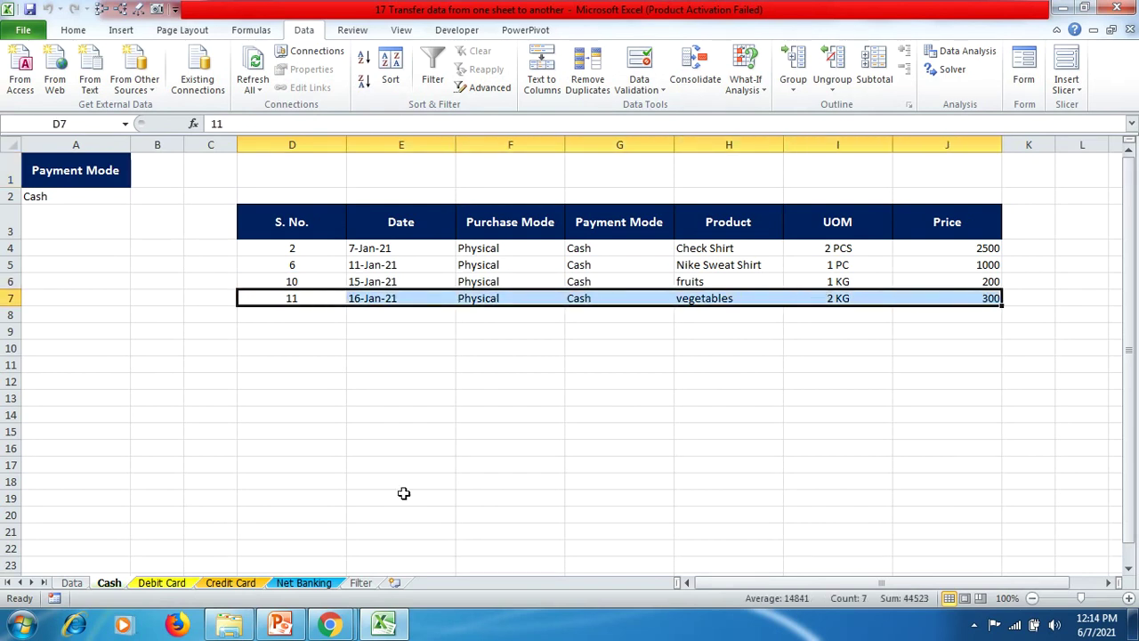
Step: Add record 12 (shirts, 500, Debit Card) and confirm it on the Debit Card sheet
left_click(67, 584)
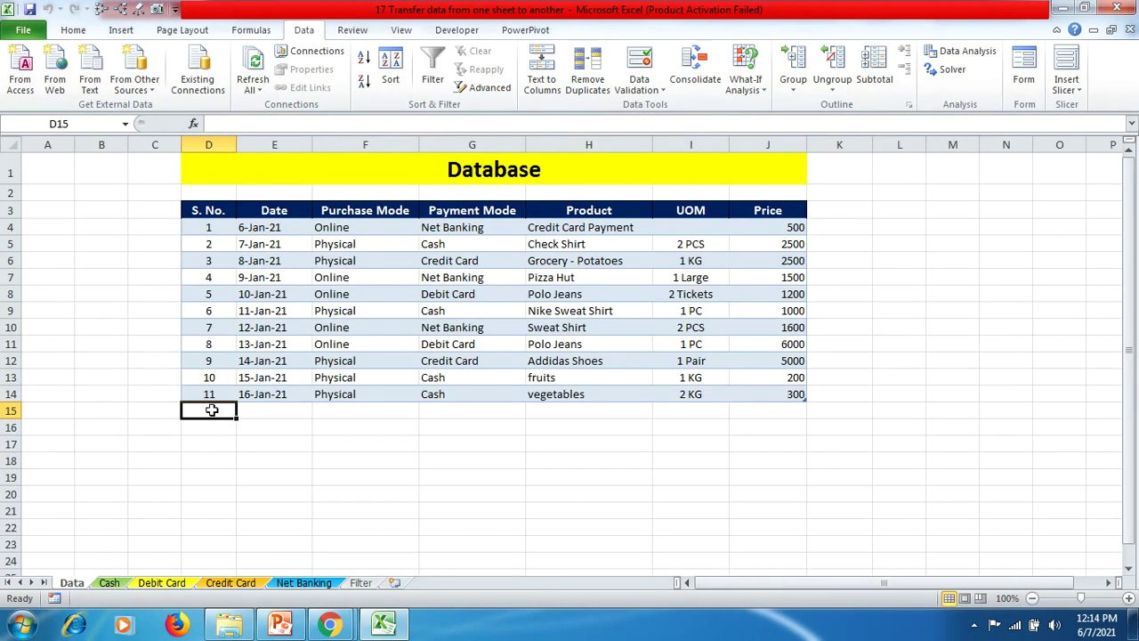
type("12")
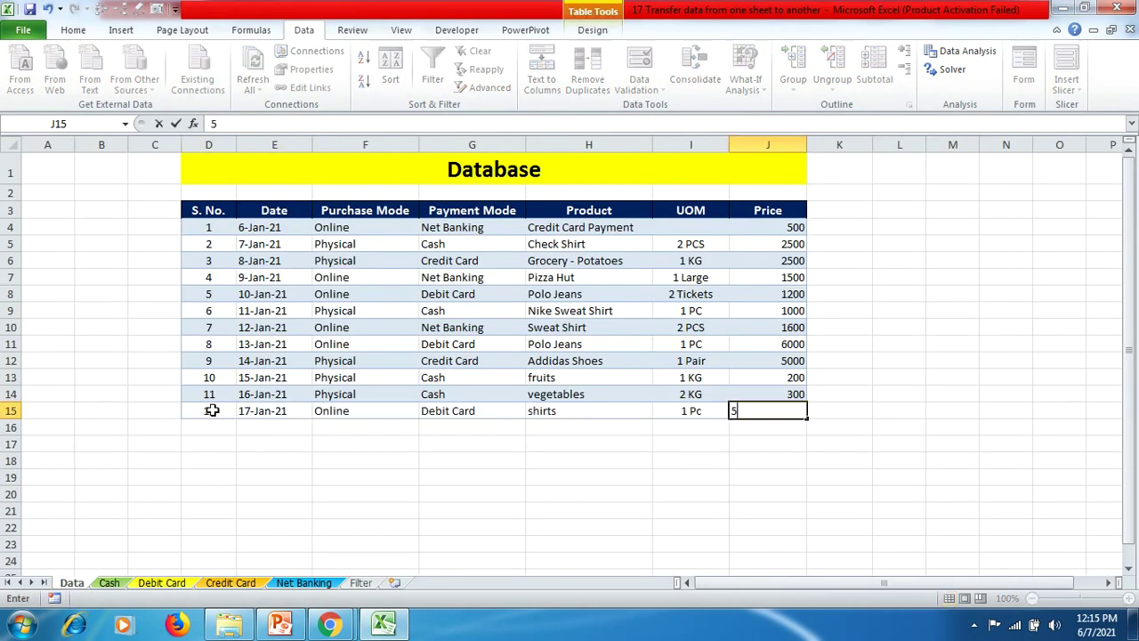
type("00")
key("Return")
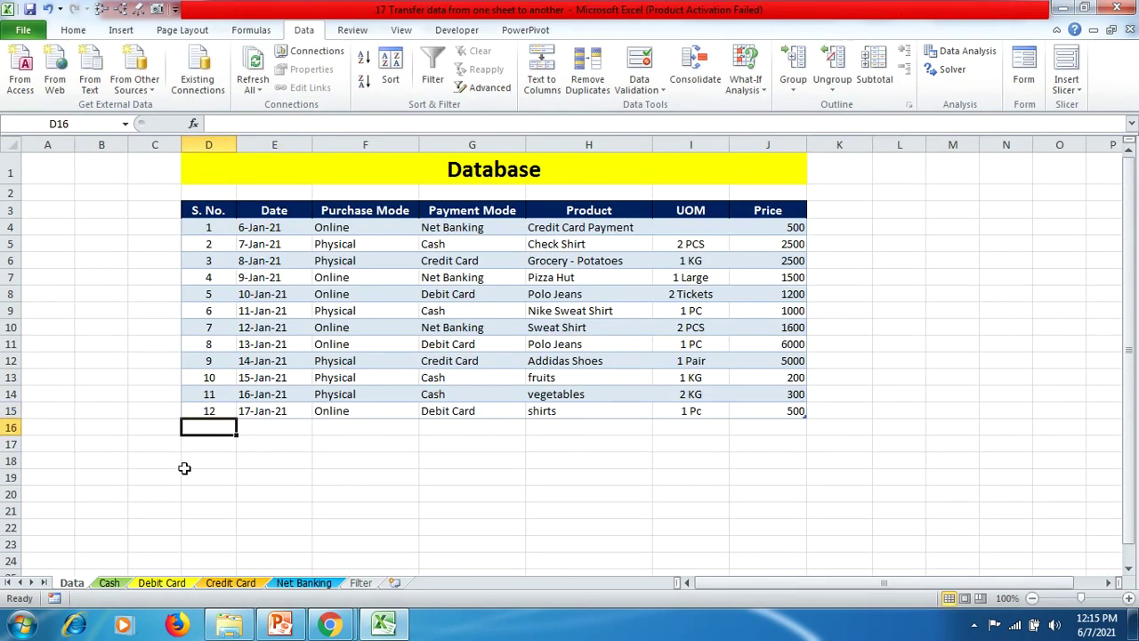
left_click(156, 586)
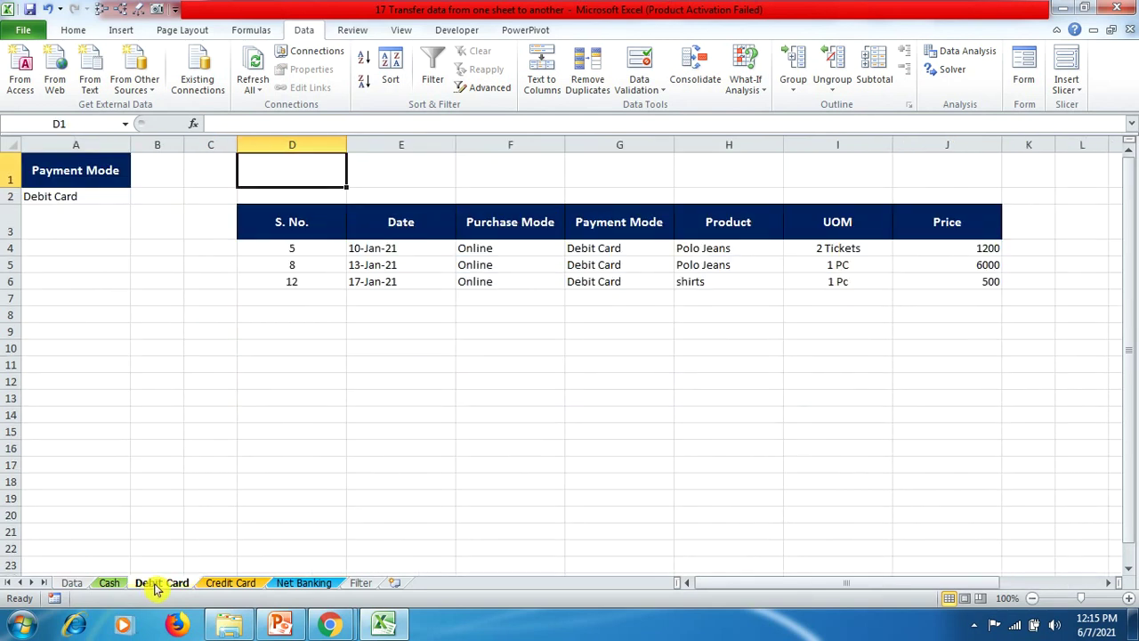
left_click_drag(315, 282, 945, 276)
Step: Add record 13 (pant, Credit Card) and confirm it on the Credit Card sheet
left_click(71, 584)
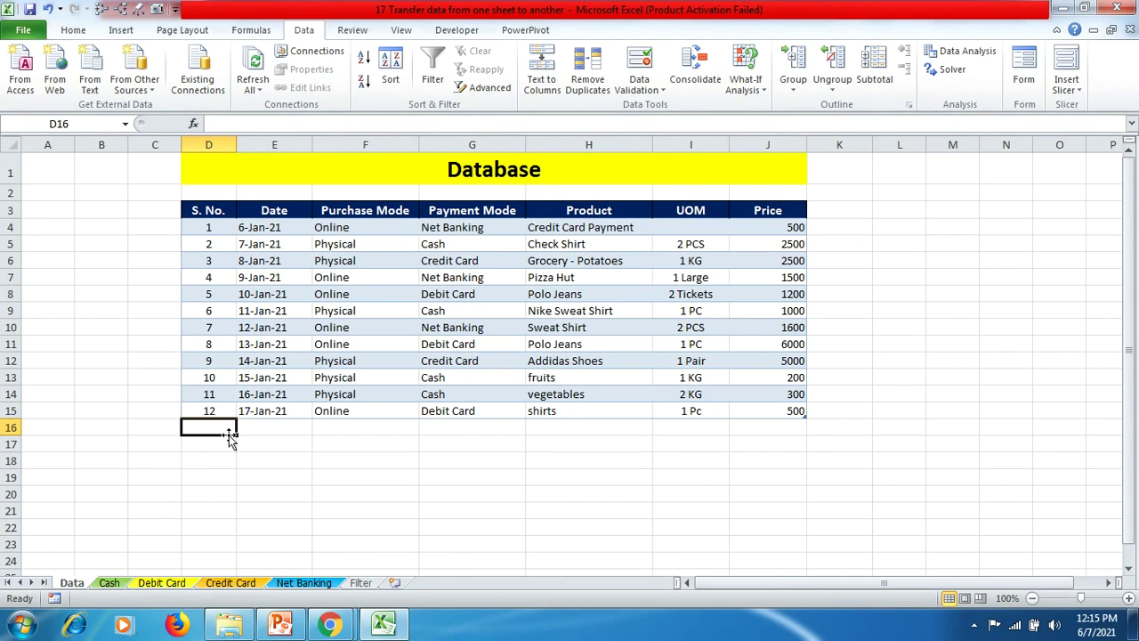
type("13")
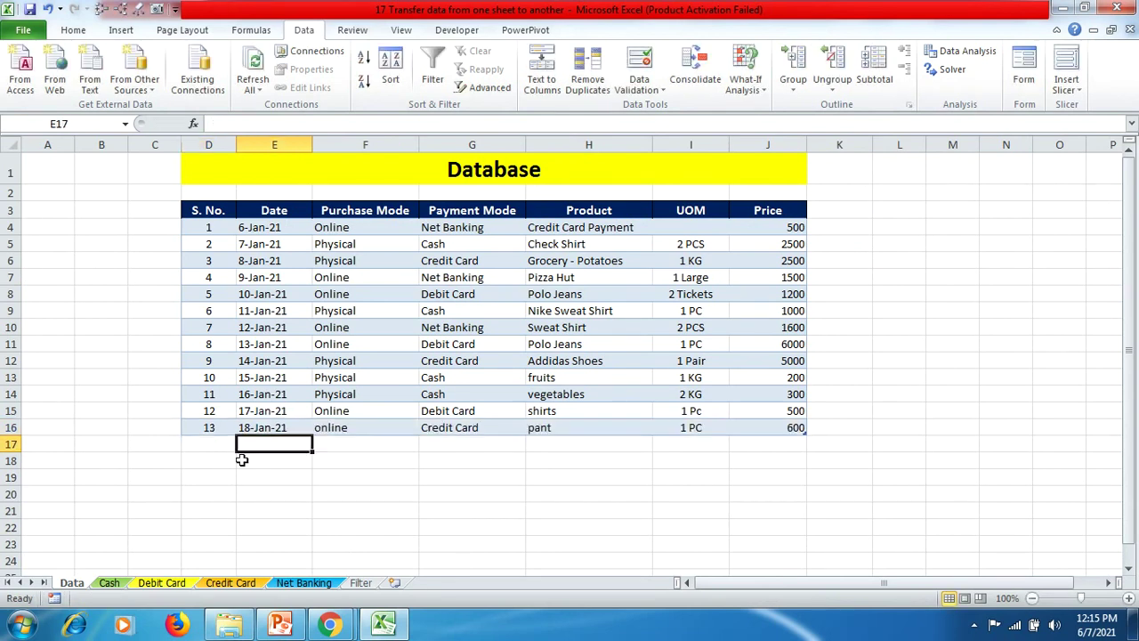
left_click(240, 583)
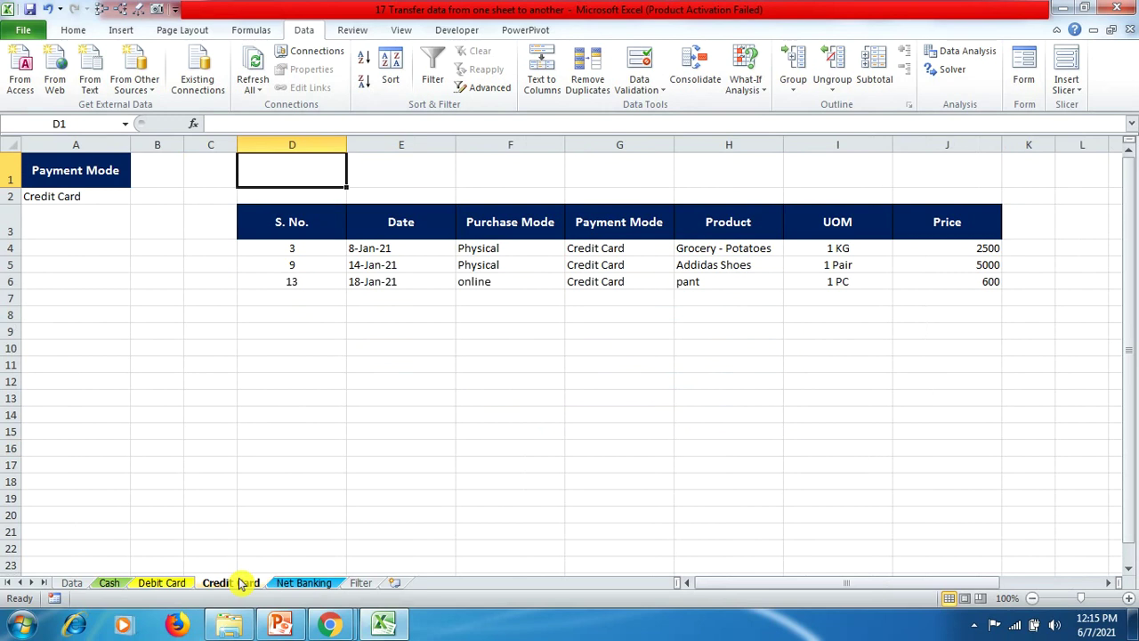
left_click_drag(330, 283, 938, 281)
Step: On the Data sheet, add record 14: a 19-Jan-21 online Net Banking payment of 600
left_click(71, 583)
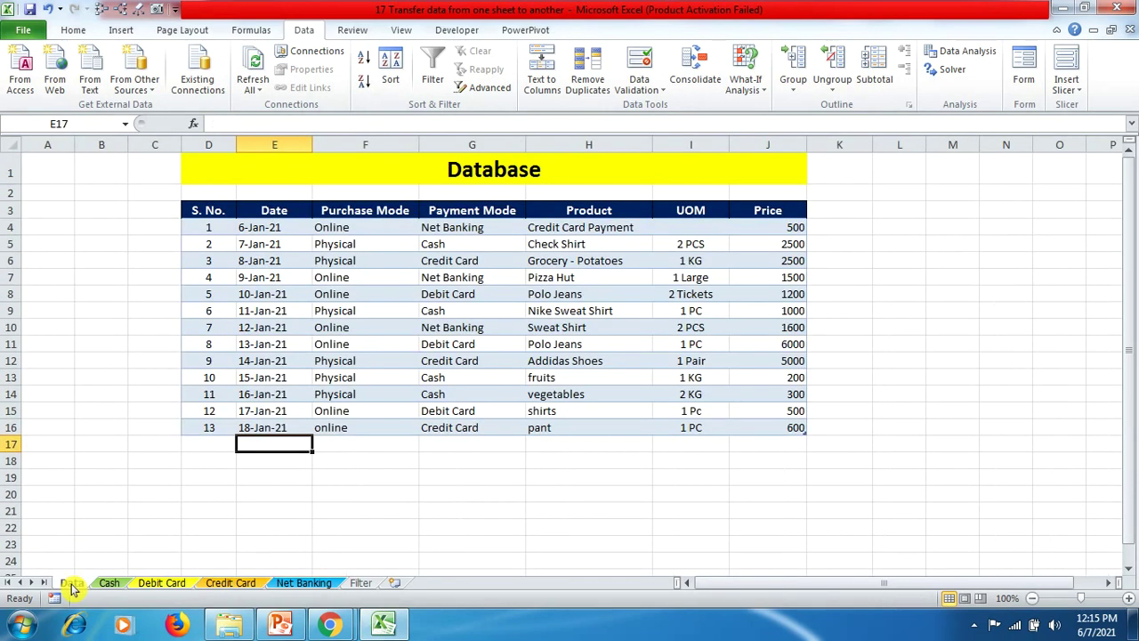
left_click(210, 444)
type("14")
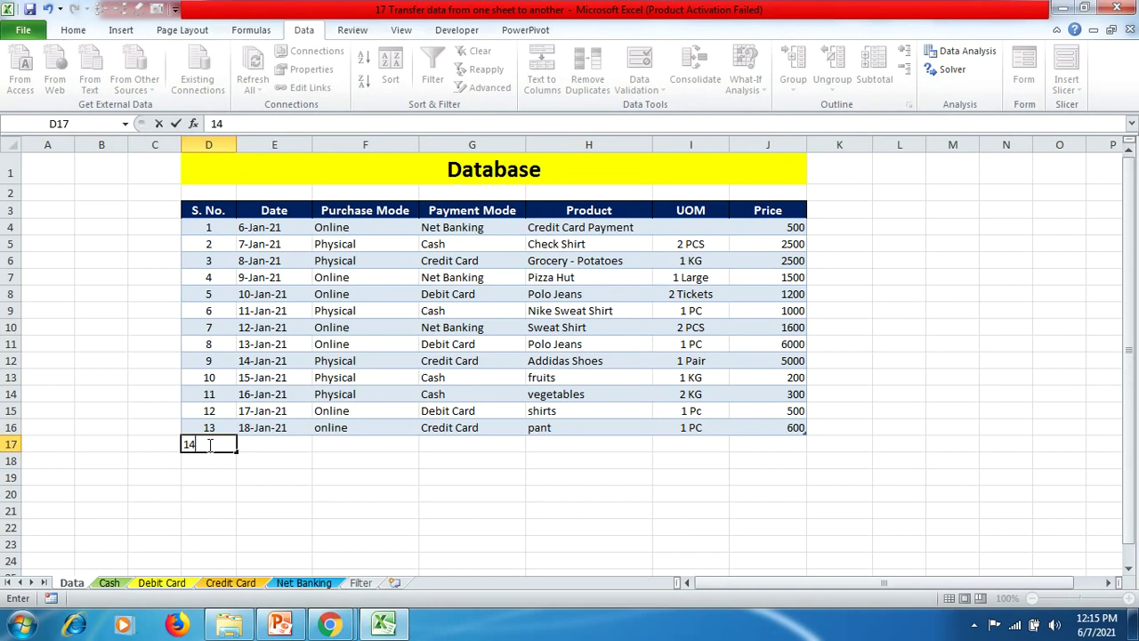
key("Tab")
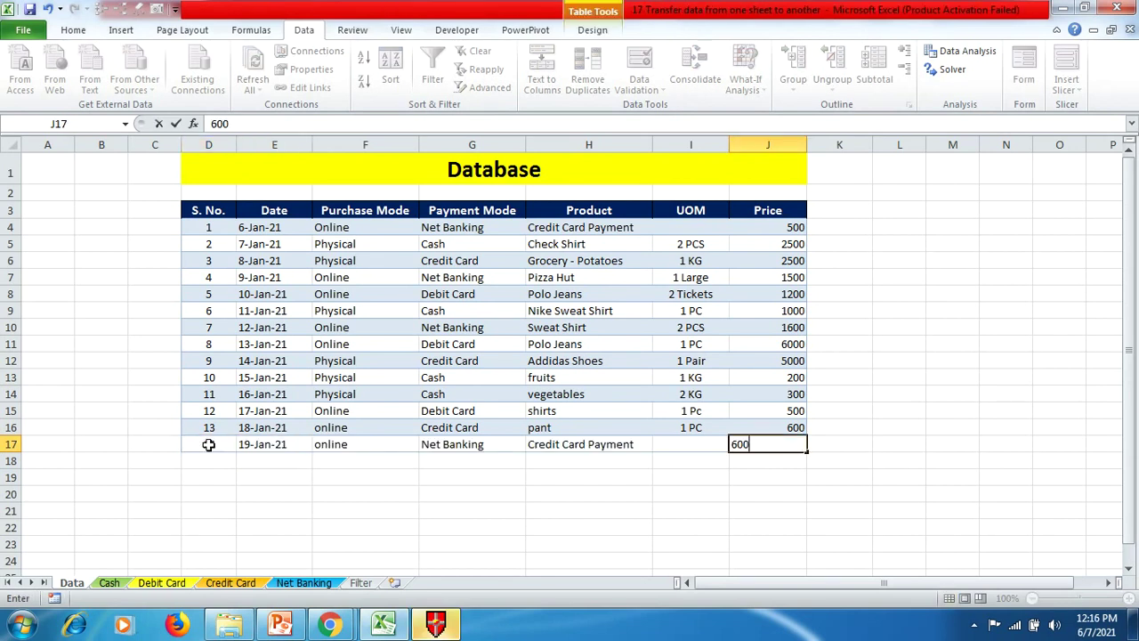
key("Return")
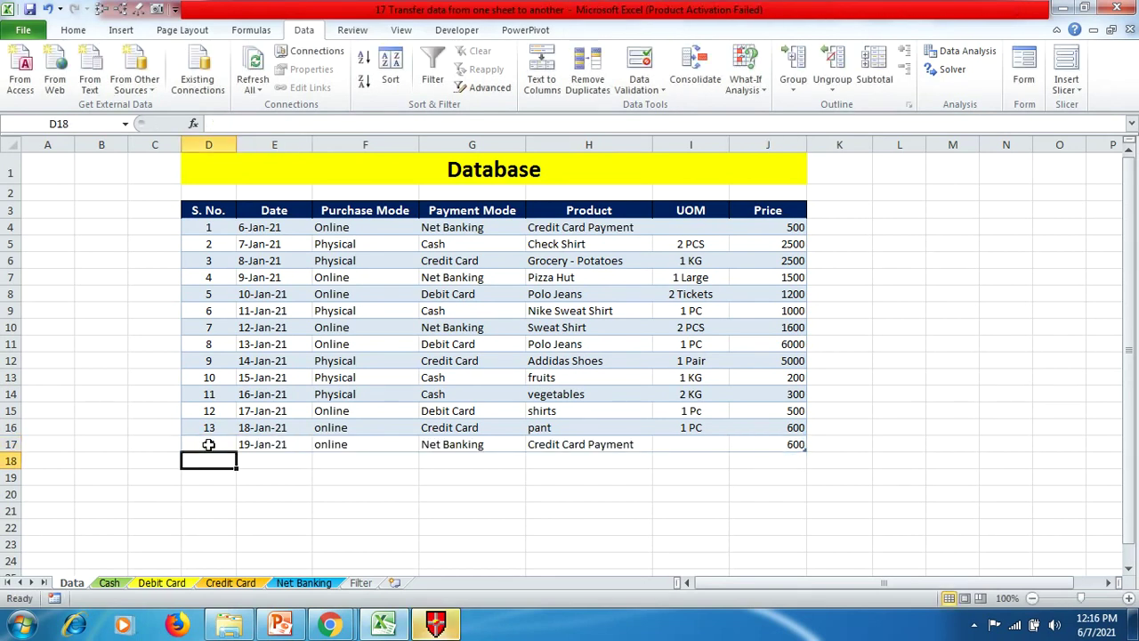
Step: Check that record 14 now appears on the Net Banking sheet
left_click(322, 582)
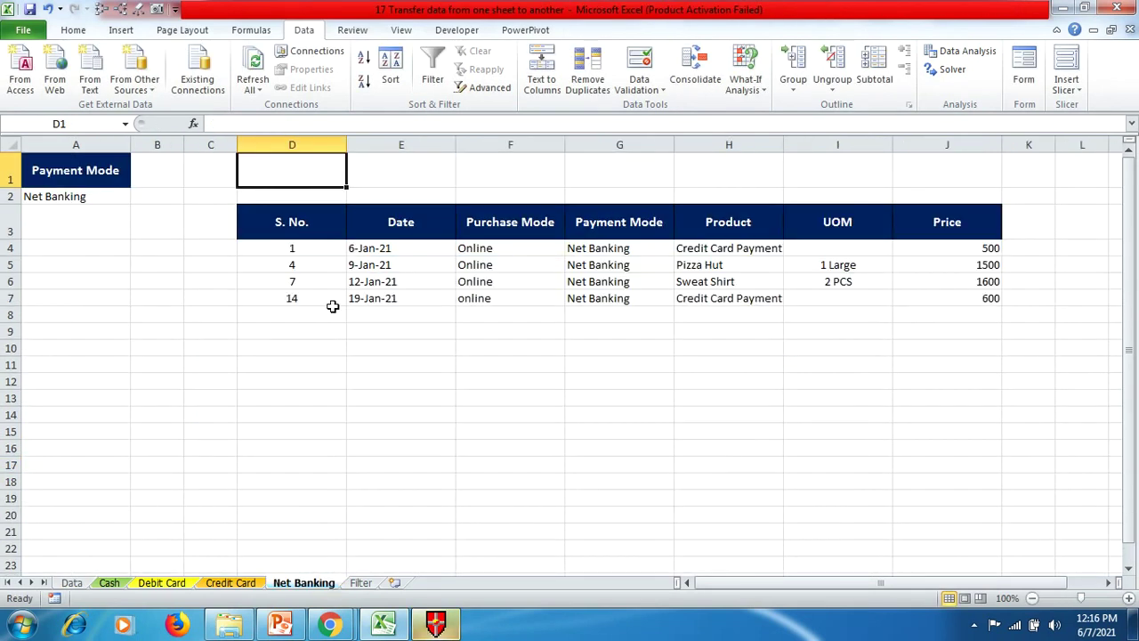
left_click_drag(329, 297, 993, 298)
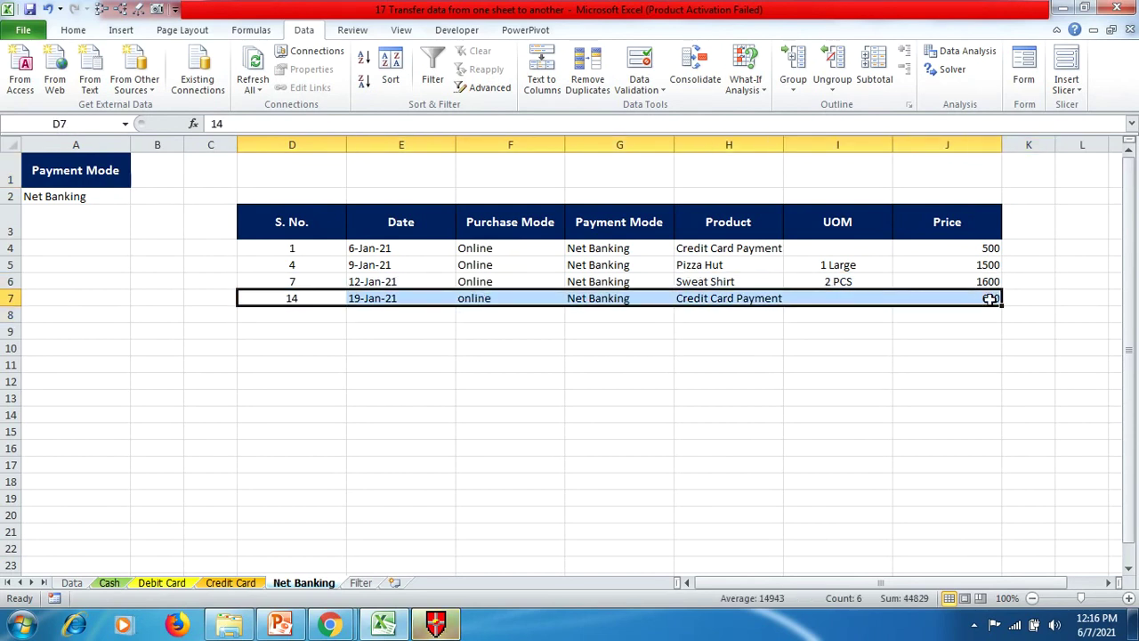
left_click(896, 357)
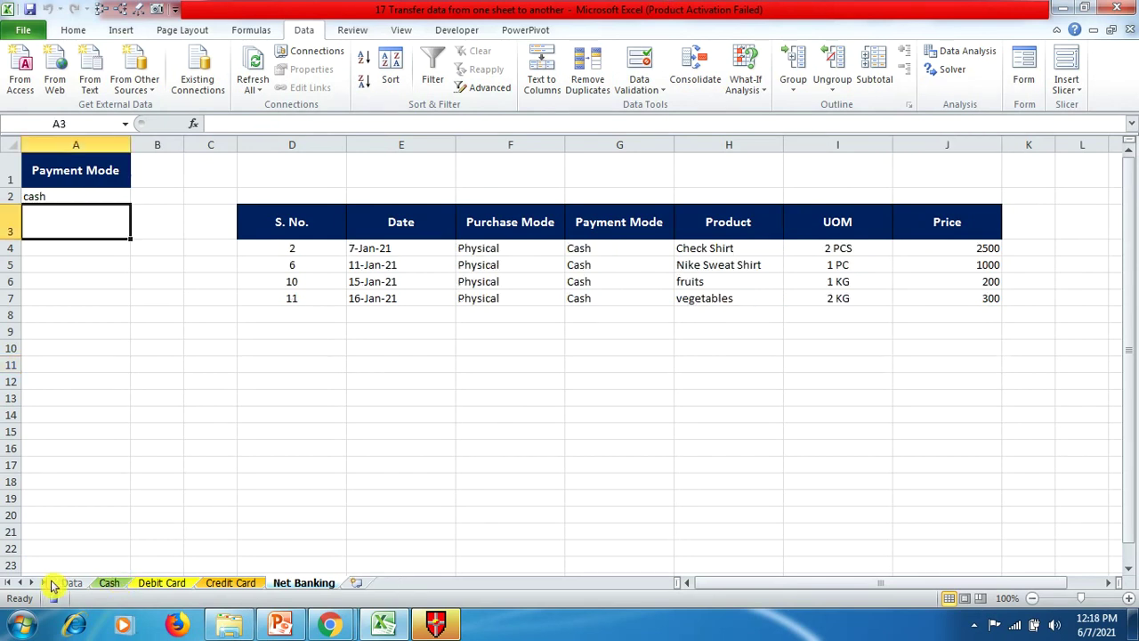
Step: Go back to the Data sheet to begin Database entry 15
left_click(71, 583)
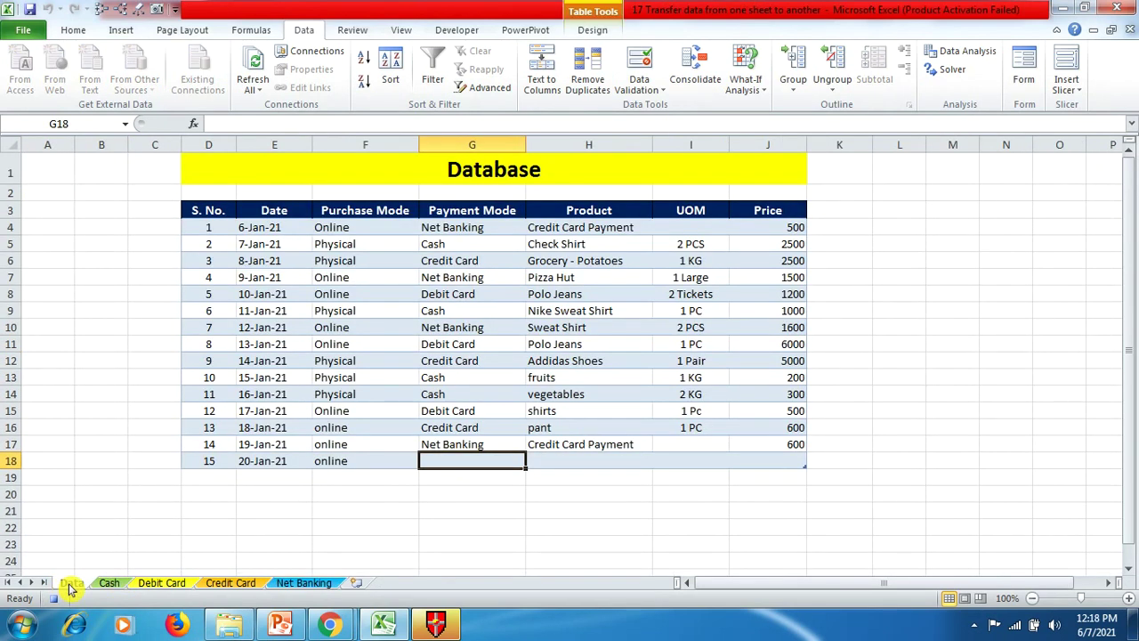